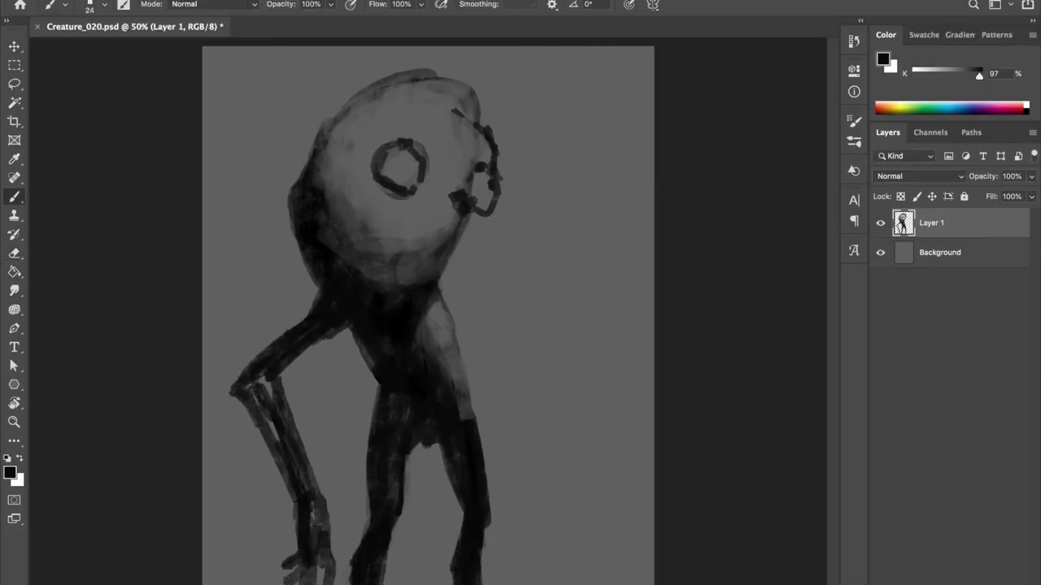
Darken the eye in black and repaint the chest and neck in lighter and darker greys.
key("d")
left_click(376, 169)
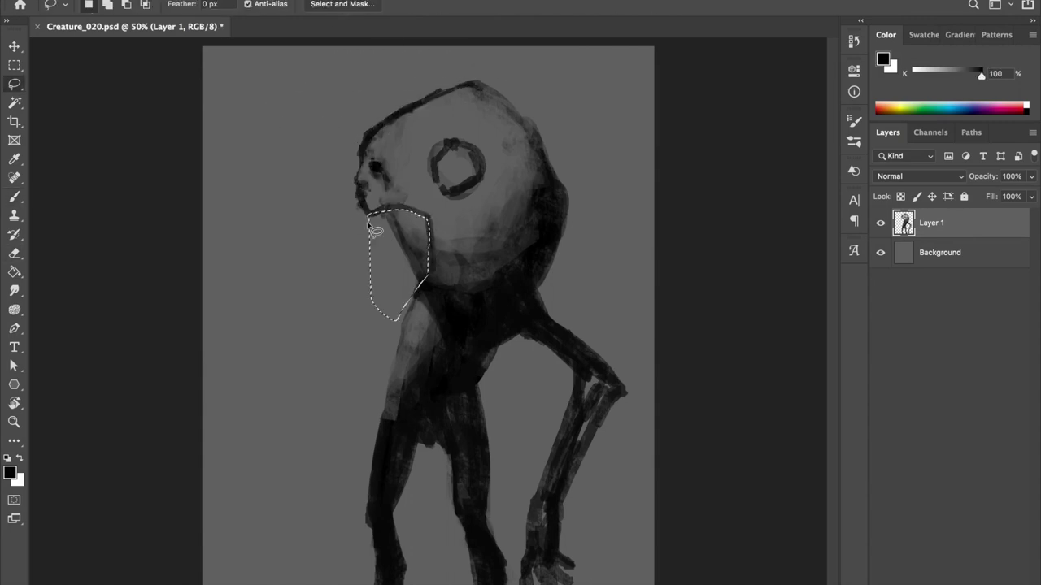
left_click_drag(431, 328, 411, 276)
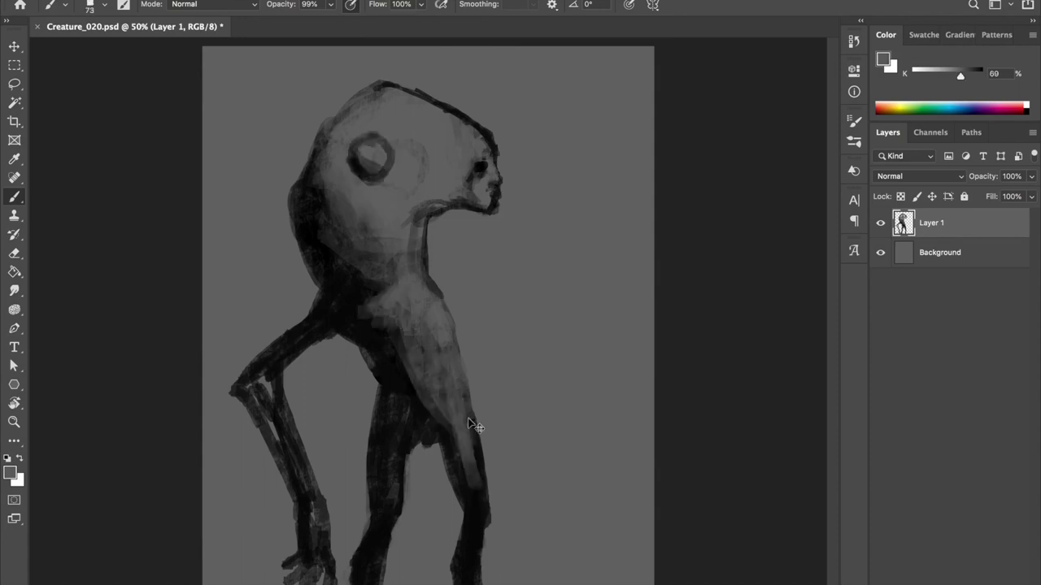
key("d")
left_click_drag(431, 362, 368, 325)
left_click(423, 290, "alt")
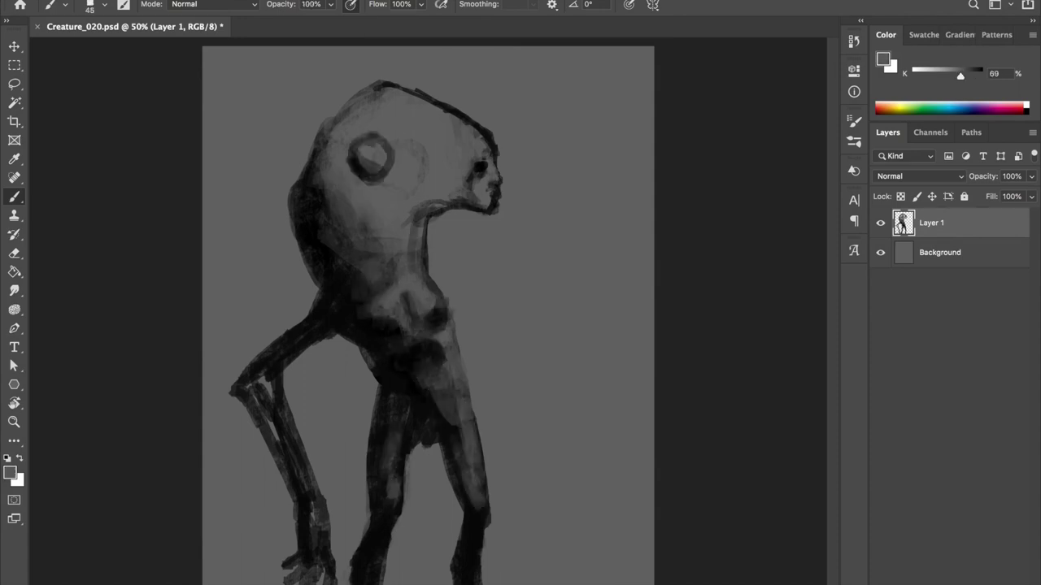
left_click_drag(431, 305, 399, 346)
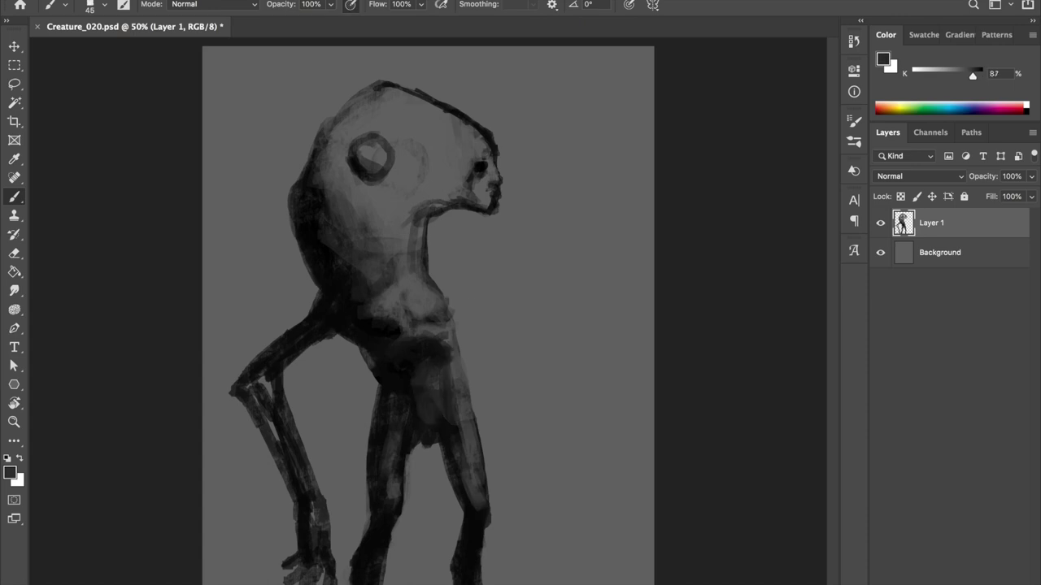
Repaint the left leg lighter and reshape the right leg into a new pose with Free Transform.
left_click_drag(269, 382, 313, 504)
key("ctrl+t")
left_click_drag(569, 326, 546, 290)
key("Return")
key("b")
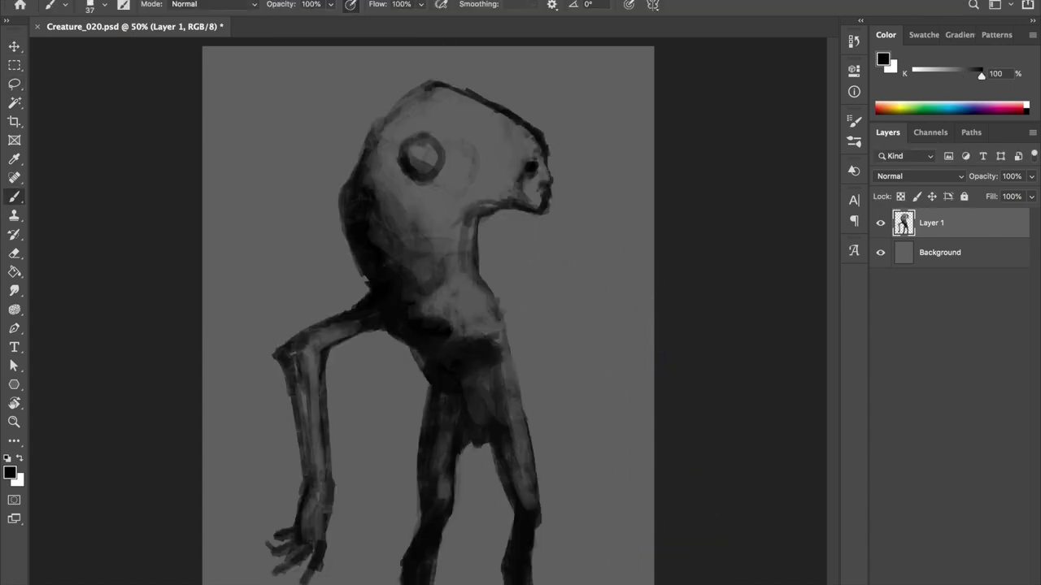
Reshape the face with a new eye and jaw, adding a small dark body stroke.
mouse_move(545, 171)
left_mouse_down()
mouse_move(496, 187)
mouse_move(480, 232)
mouse_move(511, 355)
left_mouse_up()
key("e")
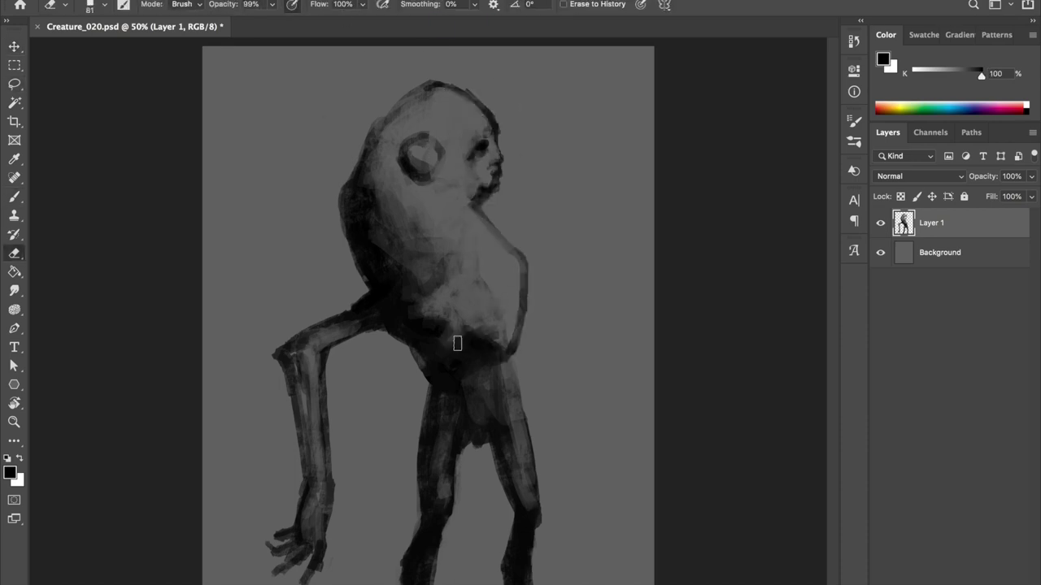
key("b")
left_click_drag(462, 325, 481, 322)
key("ctrl+shift+h")
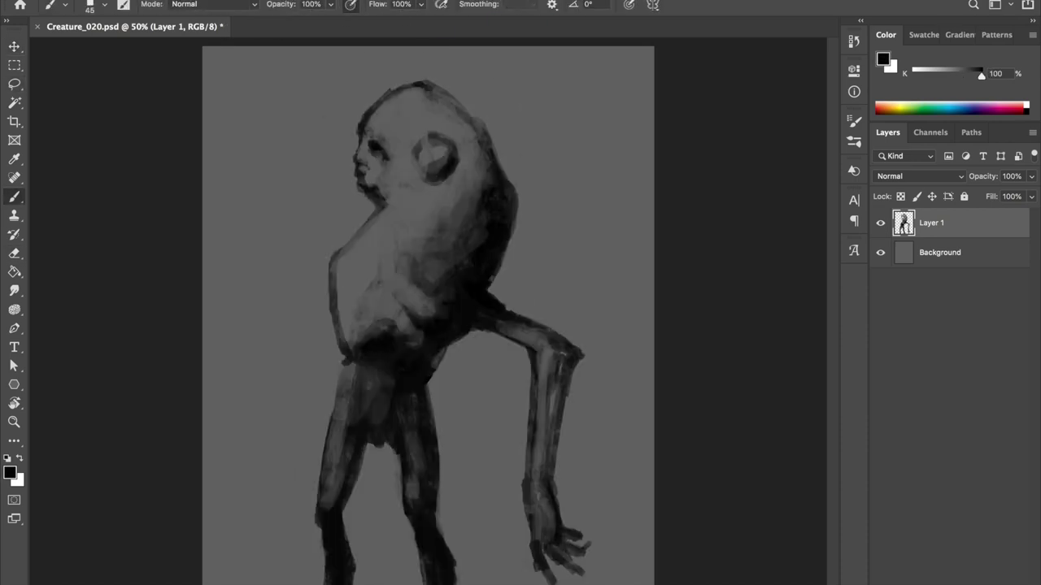
key("ctrl+shift+h")
Lasso the head and resize it with Free Transform, checking it on a mirrored canvas.
key("l")
key("ctrl+t")
key("Return")
key("b")
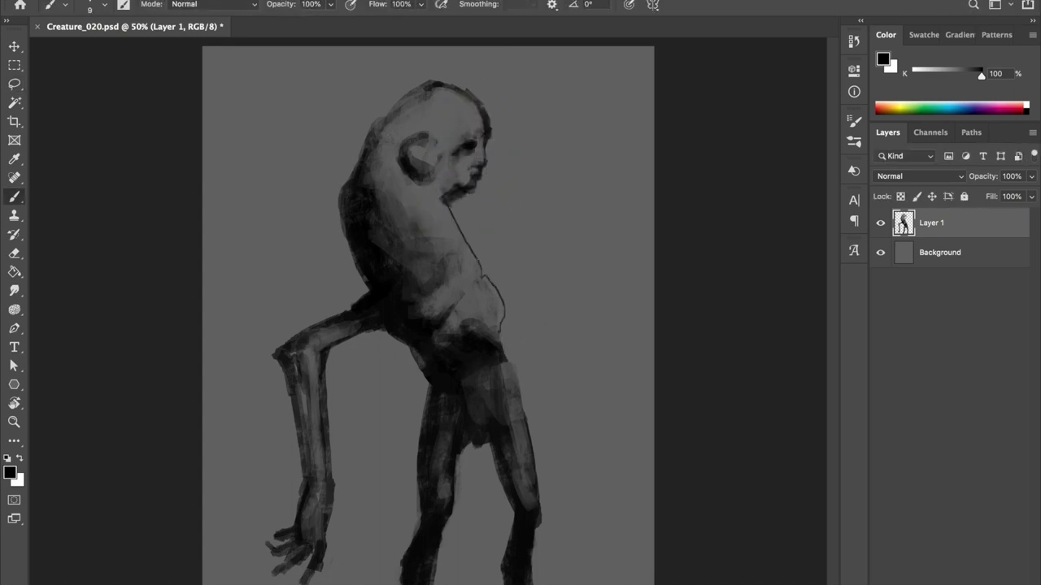
key("ctrl+shift+h")
key("ctrl+shift+h")
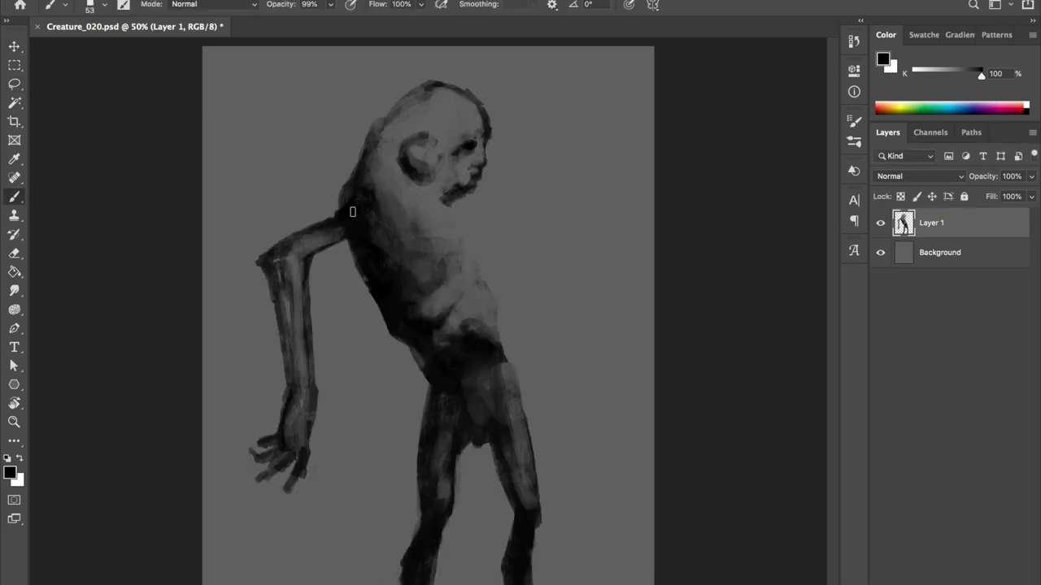
Lighten parts of the chest and neck, darken the torso, and save.
key("e")
mouse_move(392, 225)
left_mouse_down()
mouse_move(439, 240)
mouse_move(407, 276)
left_mouse_up()
key("b")
left_click_drag(390, 195, 448, 211)
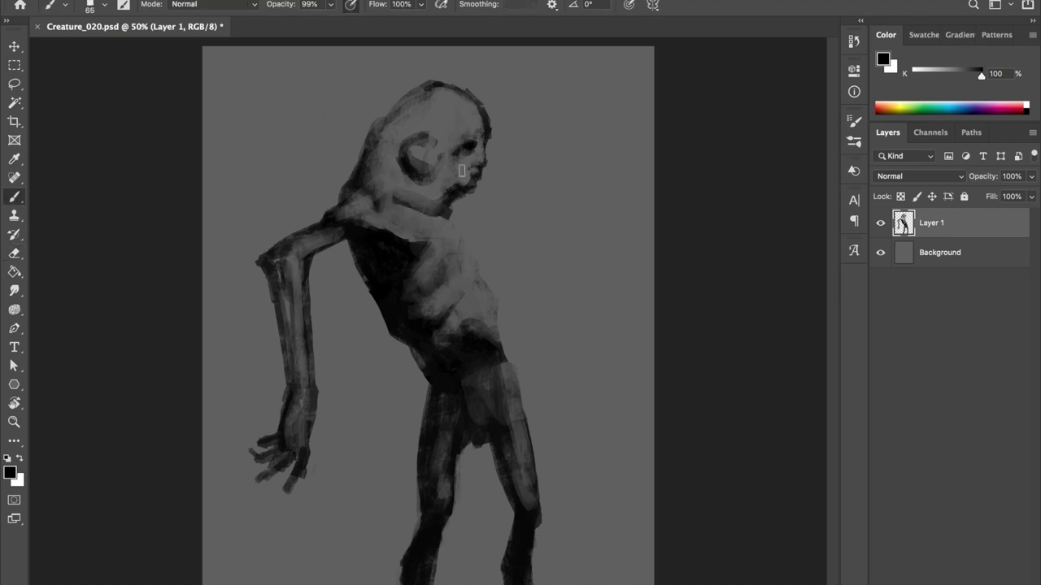
key("e")
key("ctrl+s")
Lasso the old head and delete it.
key("b")
left_click_drag(280, 268, 284, 382)
key("l")
key("ctrl+shift+h")
key("Delete")
key("b")
Draw a new small head outline with neck and shoulder strokes and a darkened hood.
left_click_drag(431, 175, 488, 143)
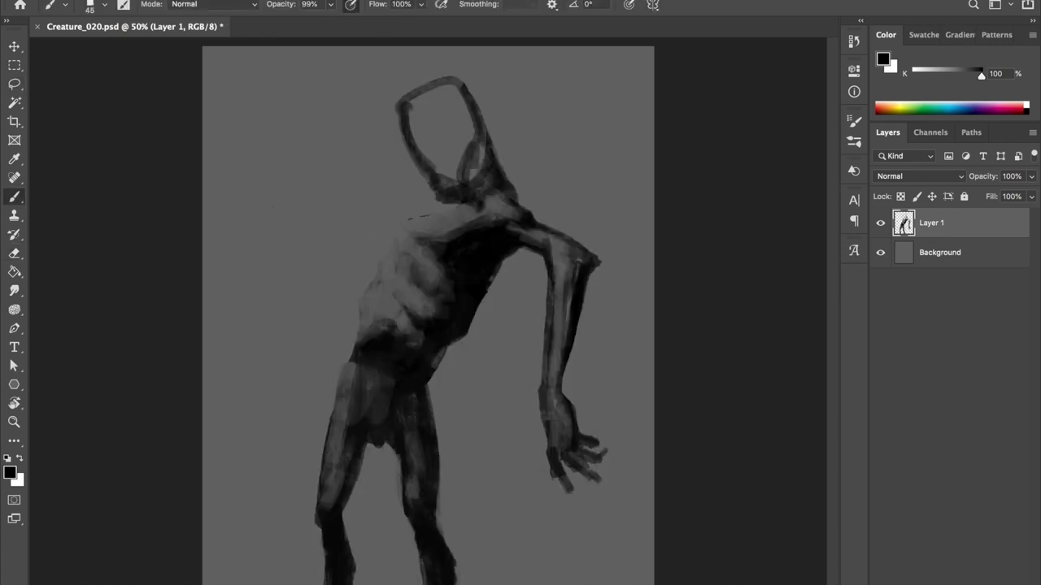
left_click_drag(443, 97, 447, 102)
mouse_move(386, 203)
left_mouse_down()
mouse_move(443, 236)
mouse_move(561, 183)
left_mouse_up()
key("ctrl+shift+h")
mouse_move(391, 151)
left_mouse_down()
mouse_move(443, 81)
mouse_move(405, 146)
left_mouse_up()
Reshape and darken the bald head and give it two dark eye spots.
key("e")
key("b")
left_click_drag(456, 85, 439, 196)
key("e")
left_click_drag(406, 97, 431, 138)
key("b")
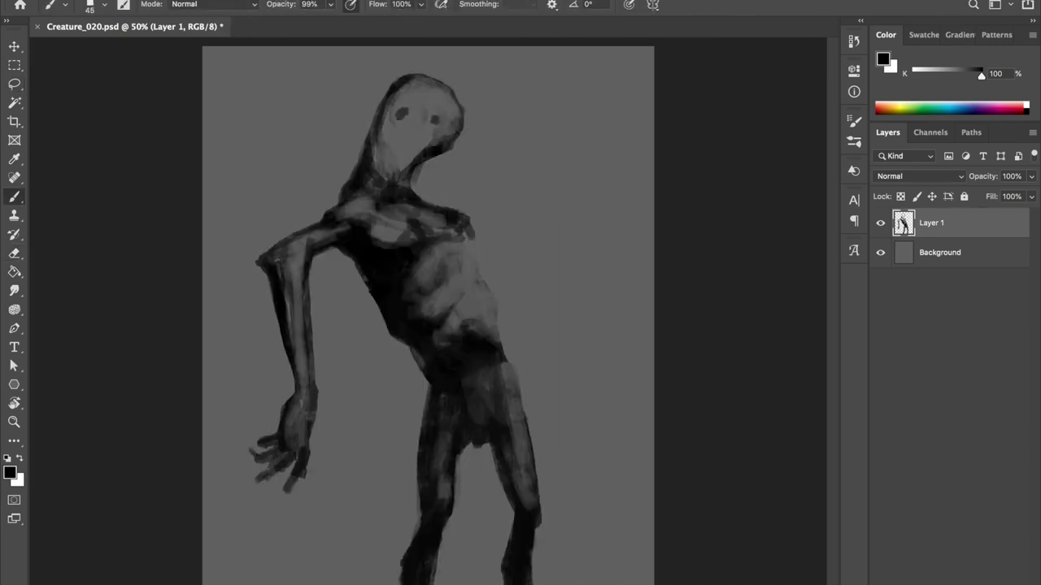
Add a dark stroke across chest and shoulder, then lighten the chest and erase the jaw.
left_click_drag(370, 237, 430, 218)
left_click_drag(439, 163, 570, 309)
key("ctrl+z")
key("e")
left_click_drag(378, 292, 402, 342)
mouse_move(407, 211)
left_mouse_down()
mouse_move(448, 244)
mouse_move(467, 183)
mouse_move(349, 373)
left_mouse_up()
Save the painting and lay dark strokes over the belly.
key("e")
key("ctrl+s")
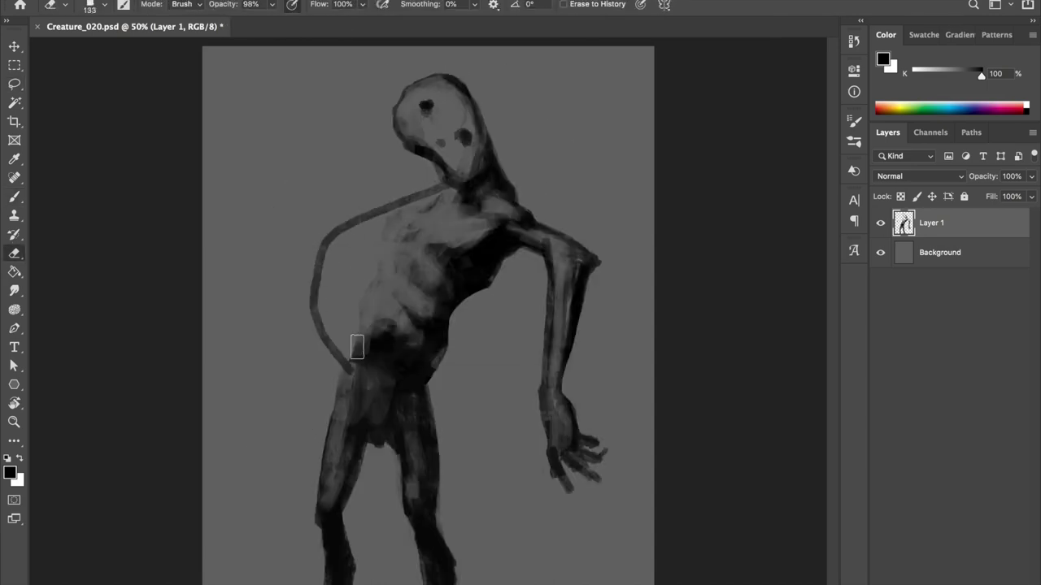
key("b")
left_click_drag(511, 349, 488, 268)
Repaint the belly with dark strokes and extend its outline.
left_click_drag(423, 366, 536, 268)
left_click_drag(485, 325, 488, 390)
key("ctrl+s")
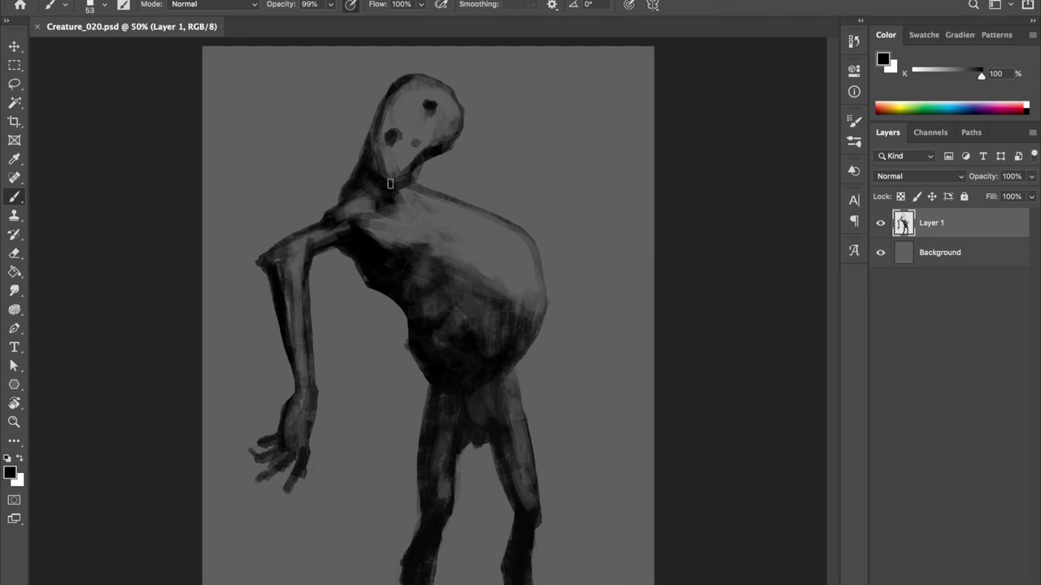
key("ctrl+z")
key("l")
key("b")
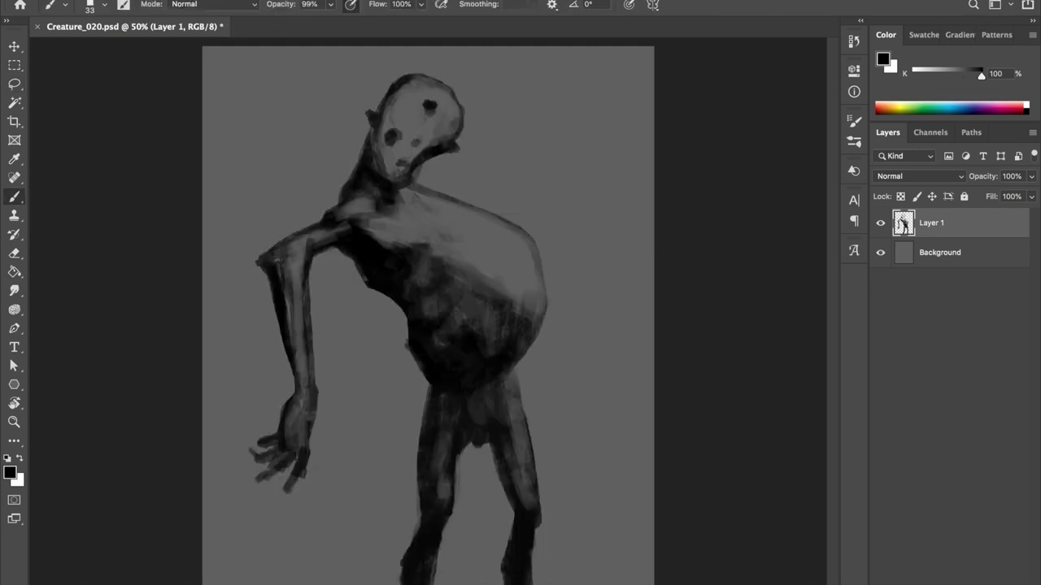
Darken the head and fill the eye ring into a solid dark dot.
mouse_move(382, 162)
left_mouse_down()
mouse_move(431, 109)
mouse_move(459, 122)
left_mouse_up()
left_click_drag(411, 204, 464, 178)
key("e")
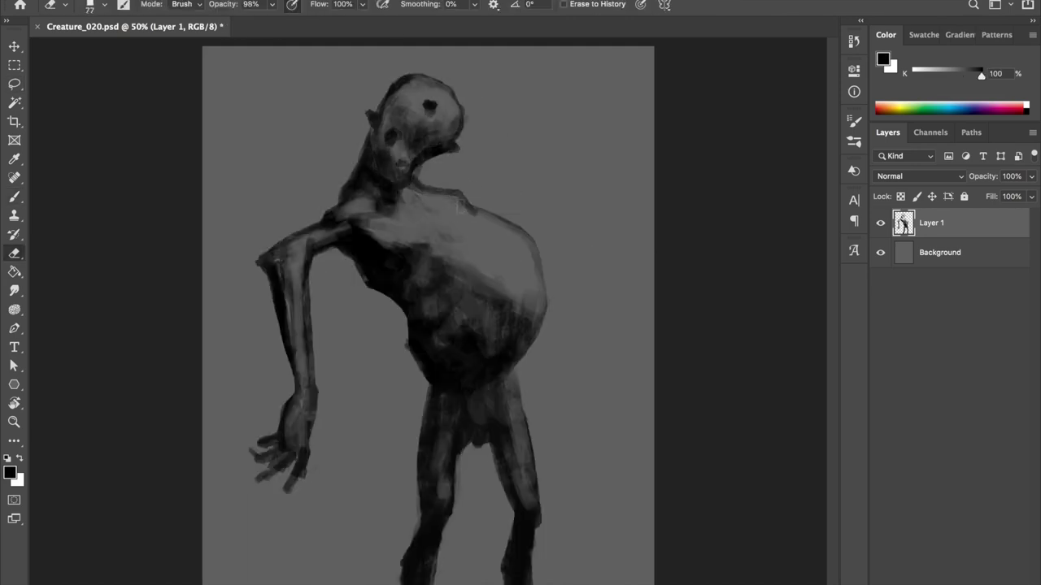
key("b")
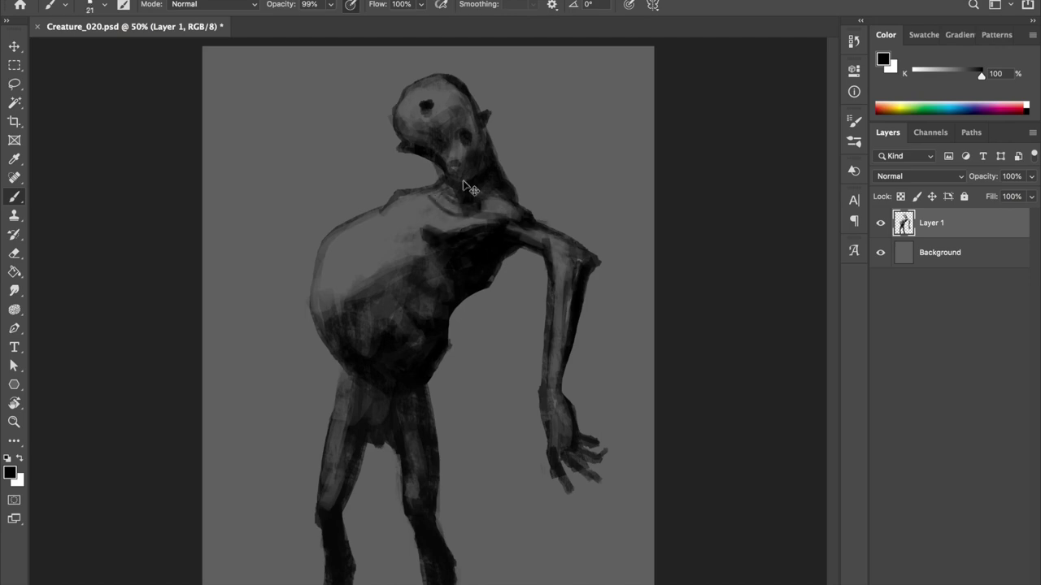
left_click(468, 188, "alt")
key("h")
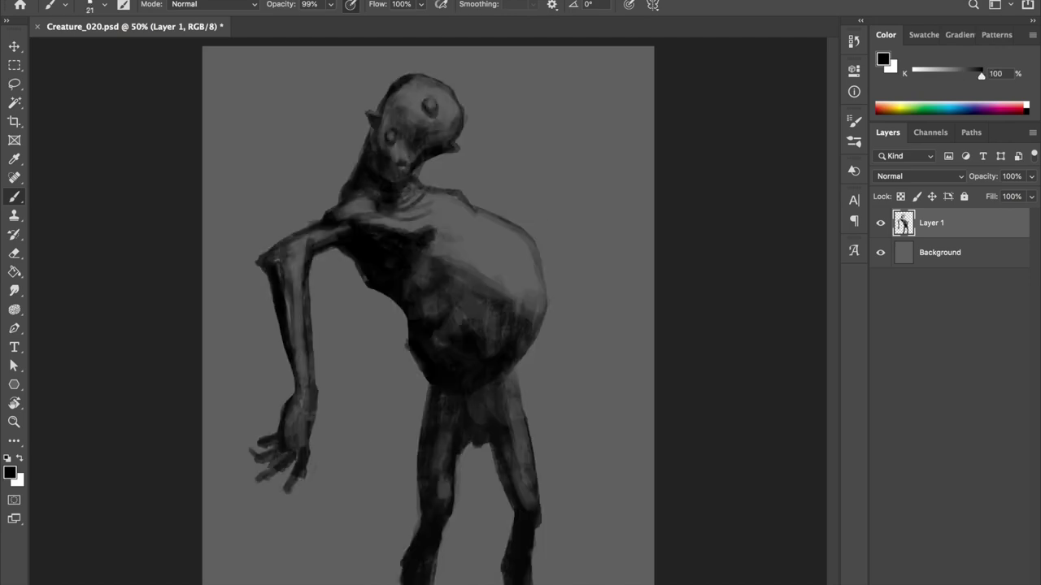
left_click_drag(419, 95, 435, 108)
Outline the top of the chest and the swollen belly edge with a slightly larger brush.
key("bracketright")
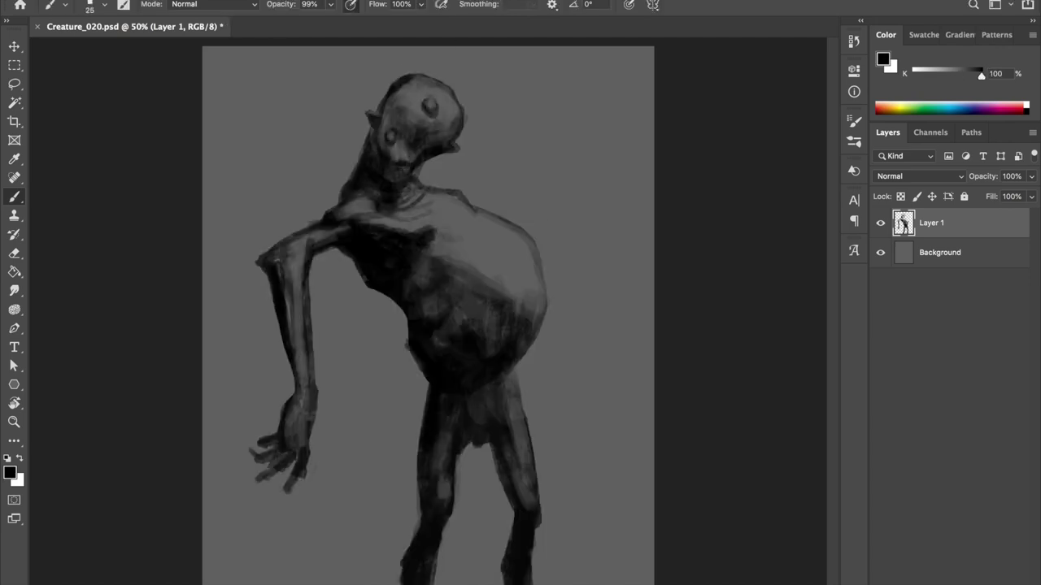
key("ctrl+z")
left_click_drag(461, 226, 510, 280)
mouse_move(418, 221)
left_mouse_down()
mouse_move(537, 268)
mouse_move(500, 407)
left_mouse_up()
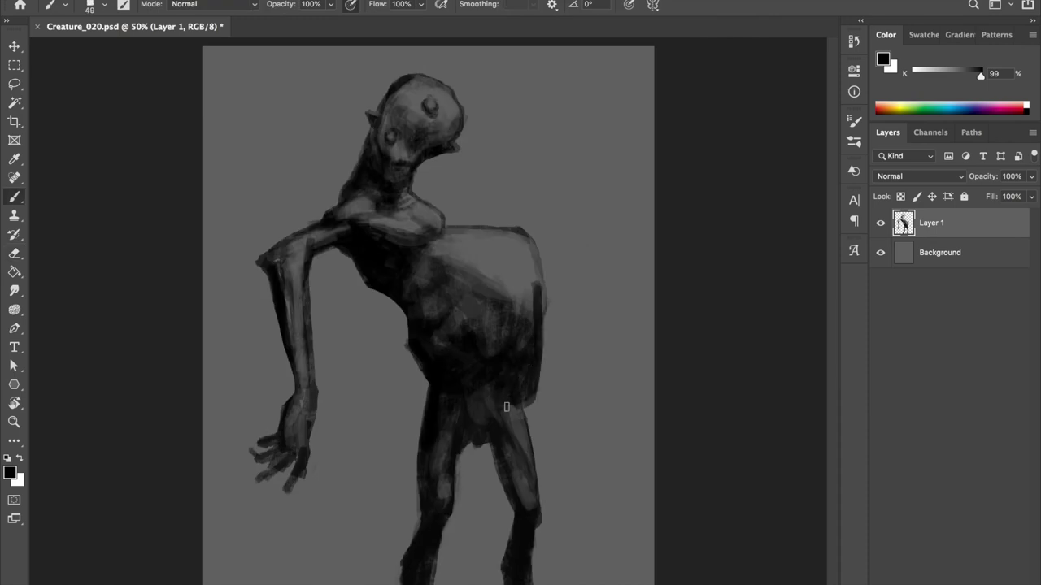
key("h")
Lasso the area left of the belly and fill it with dark paint.
key("l")
left_click_drag(335, 156, 340, 303)
key("alt+BackSpace")
key("ctrl+d")
key("b")
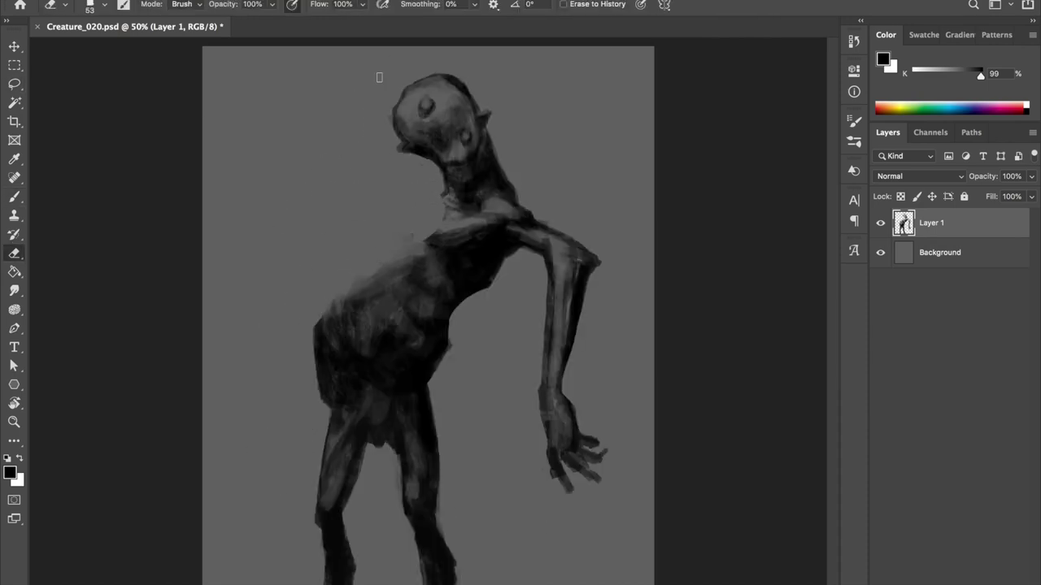
Paint a balloon-like mass over the head and neck with dark and light strokes.
mouse_move(403, 94)
left_mouse_down()
mouse_move(344, 258)
mouse_move(386, 261)
mouse_move(342, 228)
mouse_move(414, 163)
left_mouse_up()
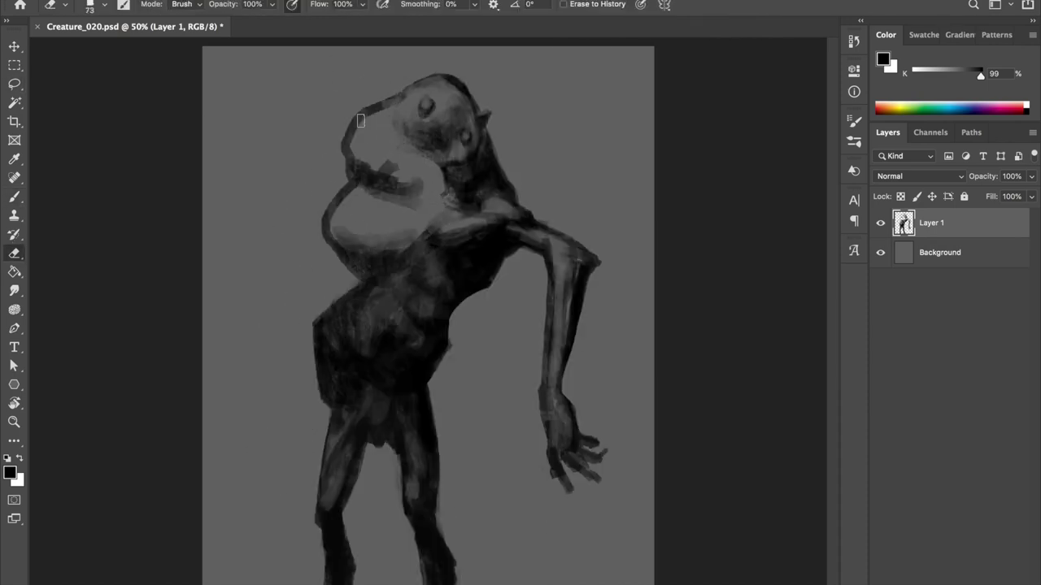
left_click_drag(326, 219, 358, 114)
left_click_drag(439, 187, 389, 119)
key("e")
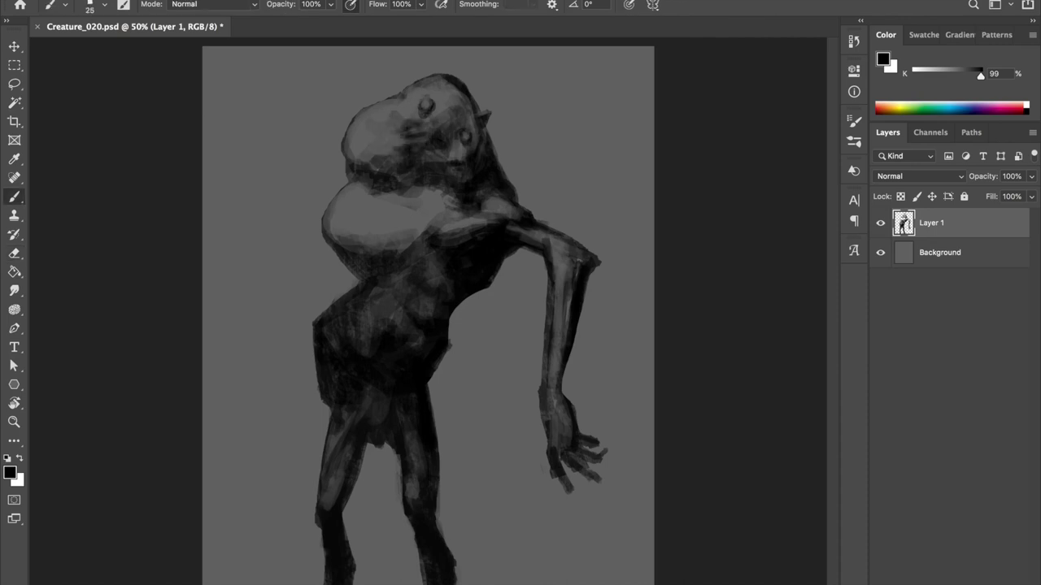
key("h")
key("b")
Repaint the face area, checking it on a flipped canvas, and bring up the brush presets.
left_click_drag(425, 144, 486, 151)
key("e")
key("b")
key("e")
key("h")
right_click(483, 119)
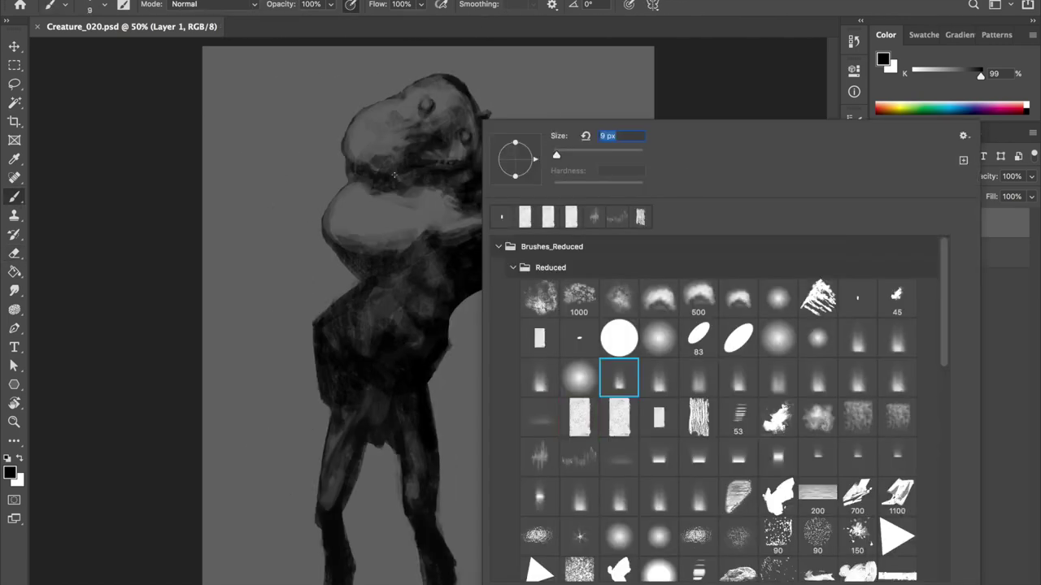
Browse the brush presets while toggling brush and eraser and flipping the canvas.
key("Escape")
key("b")
key("e")
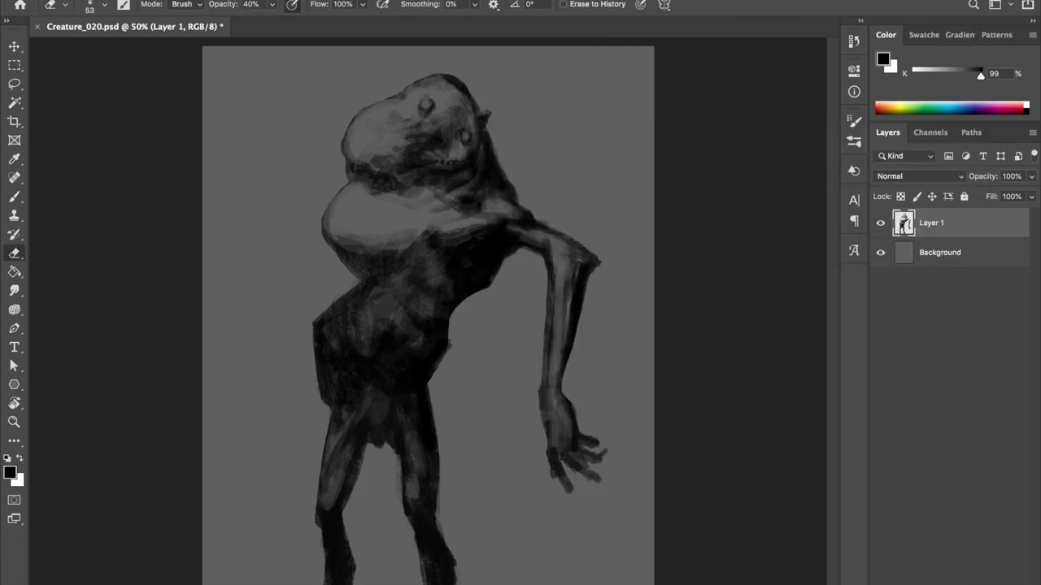
key("h")
key("b")
right_click(483, 118)
key("Escape")
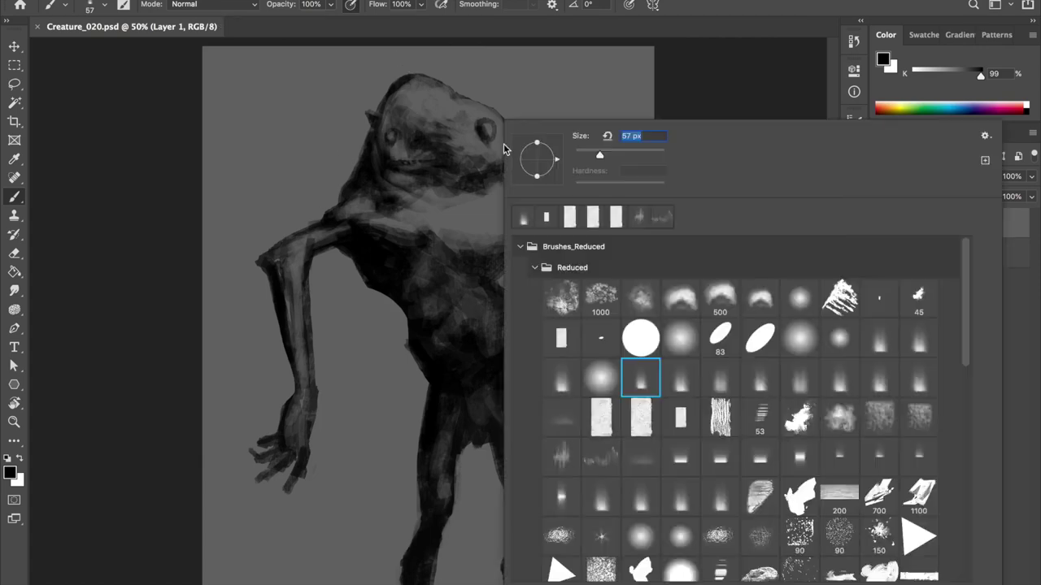
Darken the chest and the belly bulge with dark strokes.
left_click_drag(456, 201, 431, 256)
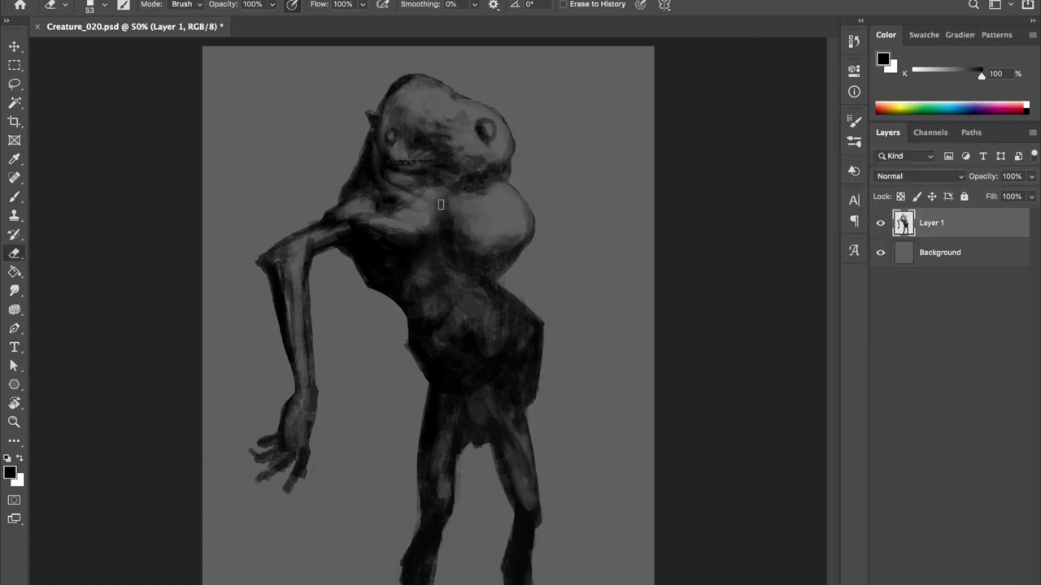
left_click_drag(494, 223, 467, 252)
key("e")
key("b")
Check brush presets on a flipped canvas and enlarge the eraser to about 76.
key("h")
right_click(441, 120)
key("Escape")
key("h")
right_click(504, 119)
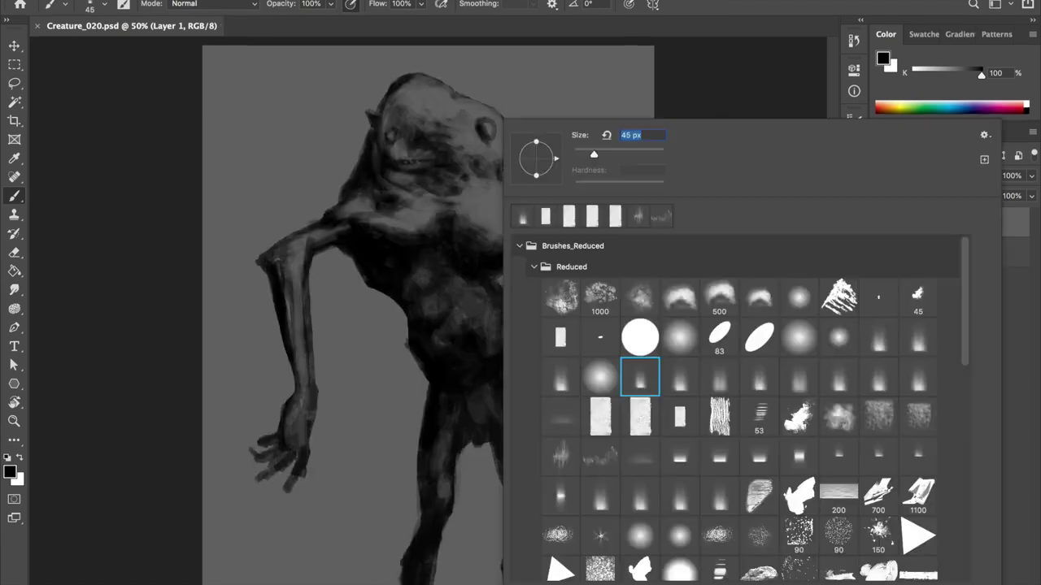
key("Escape")
key("e")
mouse_move(443, 234)
left_mouse_down()
mouse_move(461, 234)
mouse_move(432, 282)
mouse_move(367, 262)
left_mouse_up()
Set brush opacity to 40%, sample a light grey from the painting, and save.
key("b")
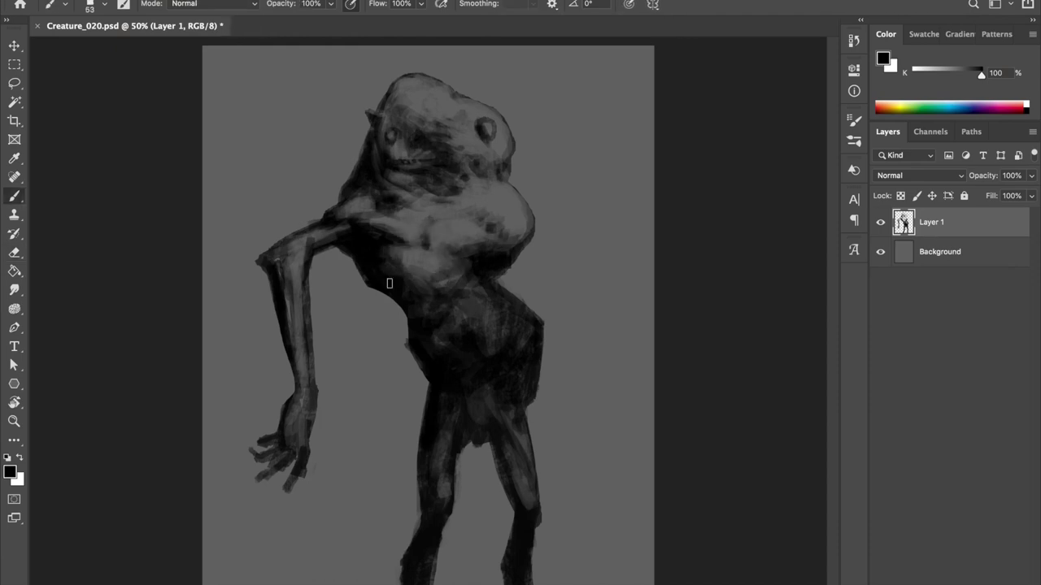
key("h")
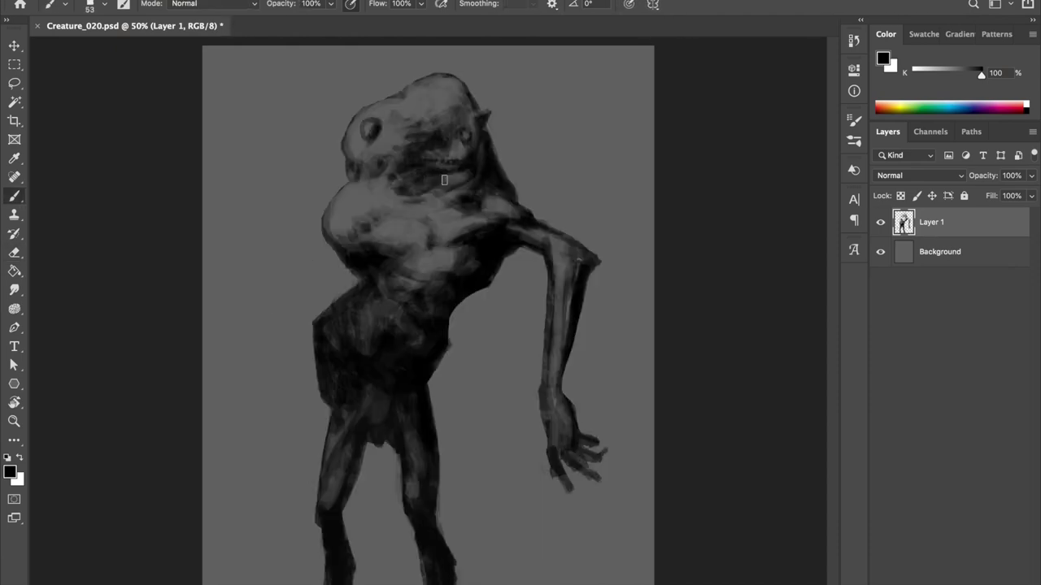
key("h")
key("h")
key("h")
key("4")
left_click(398, 252, "alt")
key("e")
key("ctrl+s")
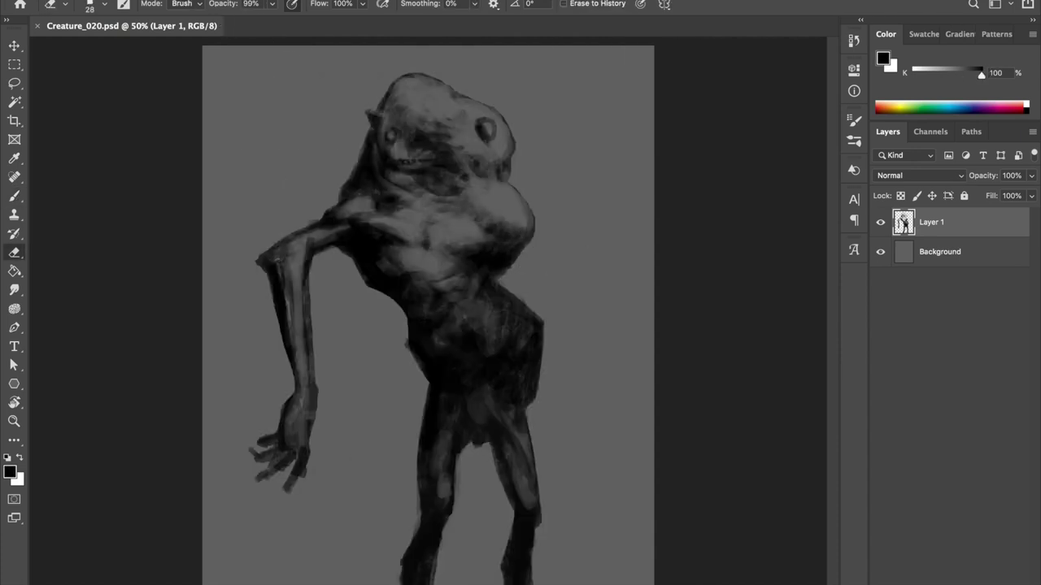
Flip the canvas repeatedly to check proportions, saving and settling on 40% brush opacity.
key("h")
key("b")
key("h")
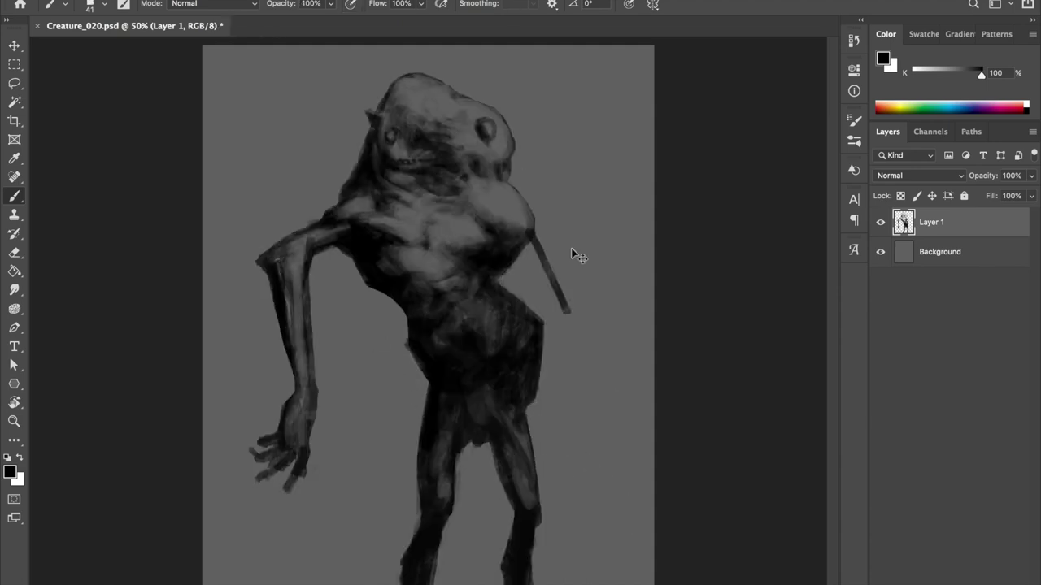
key("h")
key("4")
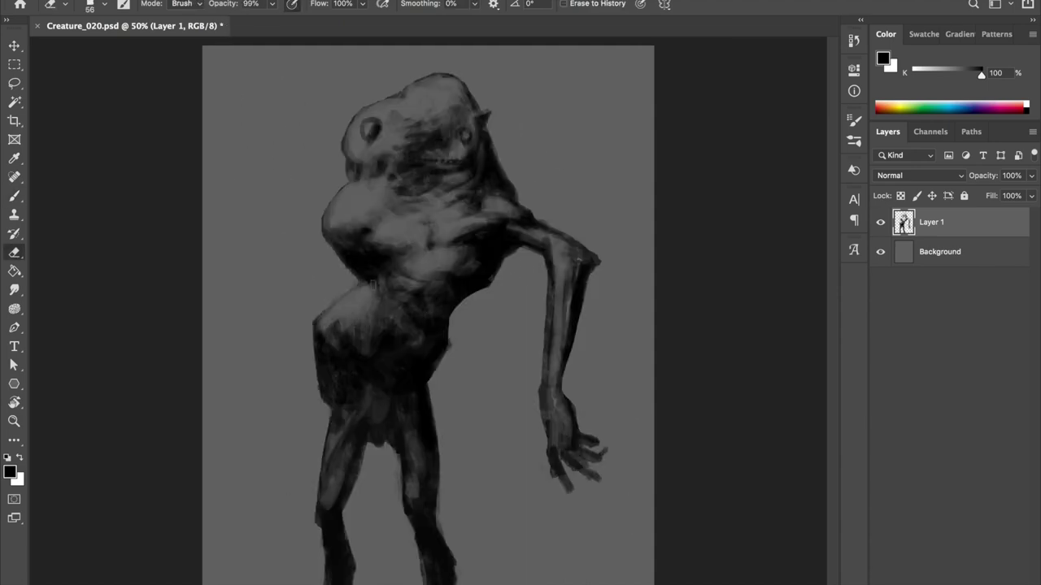
key("h")
key("ctrl+s")
key("h")
key("0")
key("h")
key("4")
Paint a bent limb across the hips and discard a trial long hanging arm.
mouse_move(406, 308)
left_mouse_down()
mouse_move(356, 392)
mouse_move(362, 400)
left_mouse_up()
key("h")
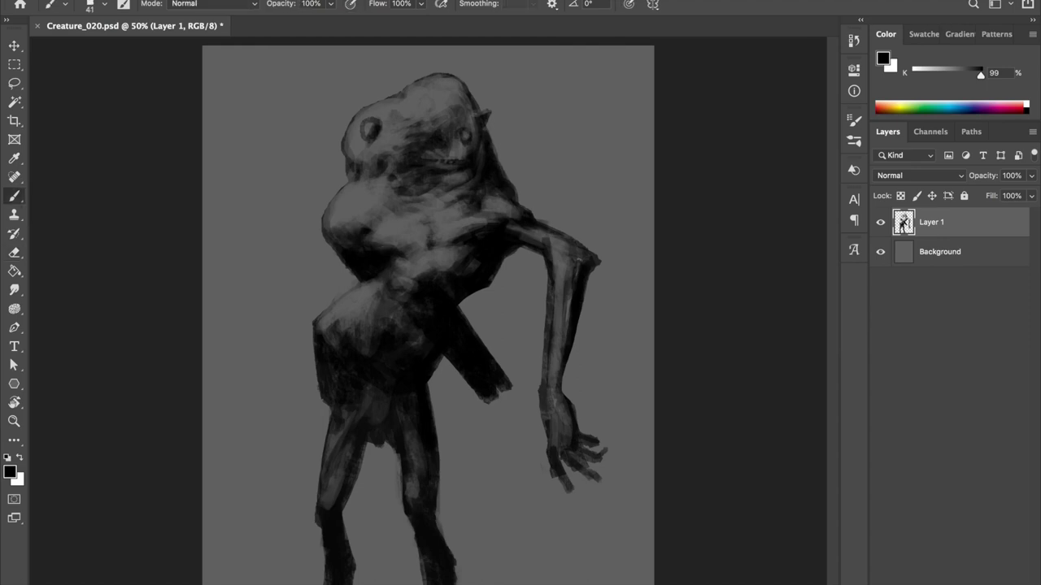
left_click_drag(512, 381, 513, 563)
left_click_drag(487, 392, 498, 563)
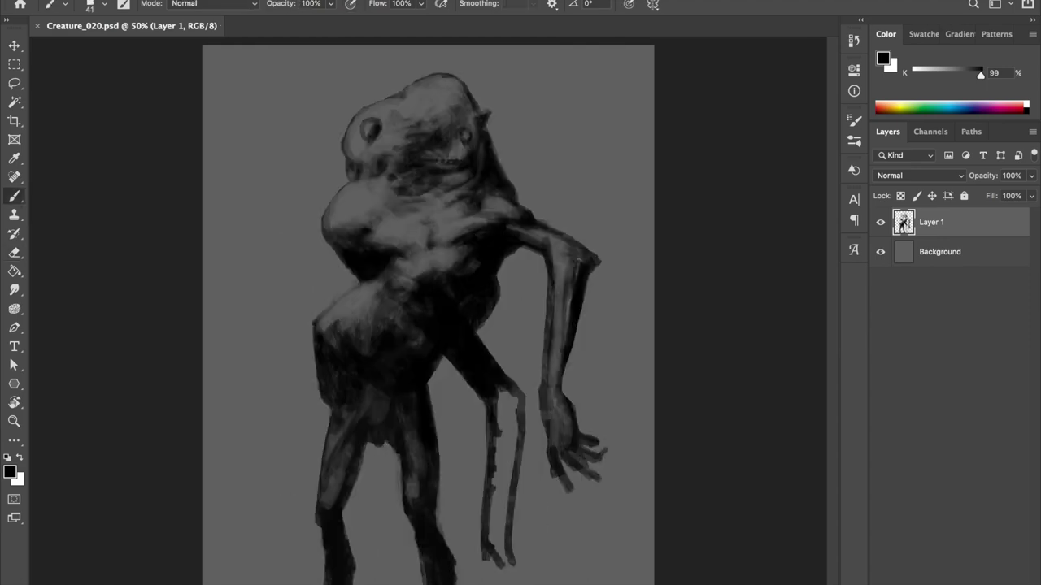
key("ctrl+z")
key("ctrl+z")
Add a new layer beneath the figure and paint a long tail sweeping left from the hips.
key("ctrl+shift+alt+n")
left_click_drag(439, 423, 252, 480)
left_click_drag(455, 382, 248, 435)
Lengthen the tail strokes, nudge the figure right, and merge the figure layer down.
left_click_drag(488, 325, 520, 325)
left_click_drag(528, 398, 280, 455)
key("l")
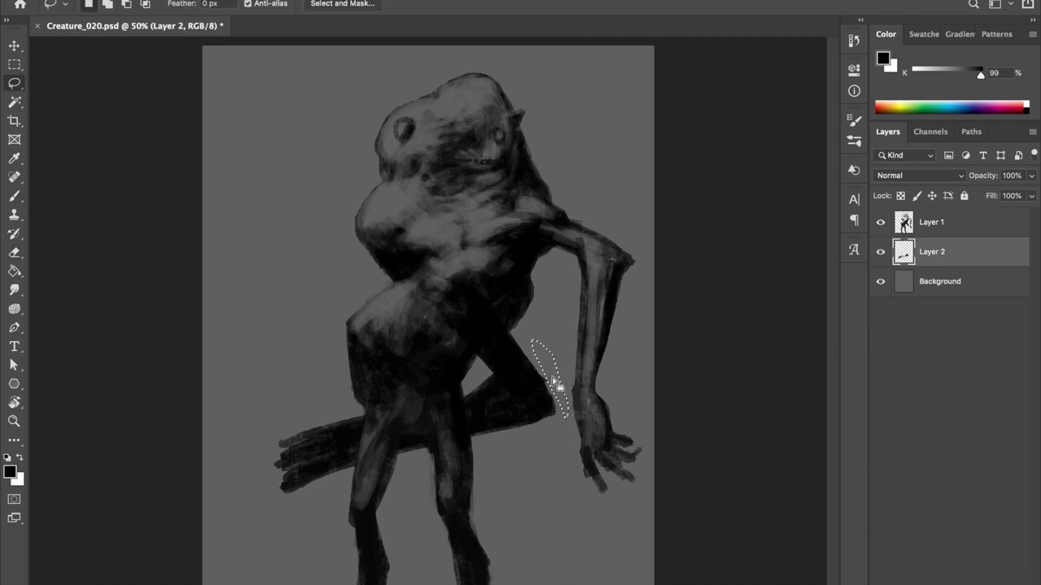
key("ctrl+e")
key("b")
Widen the canvas with the Crop tool to make room for the tail.
key("ctrl+shift+h")
key("c")
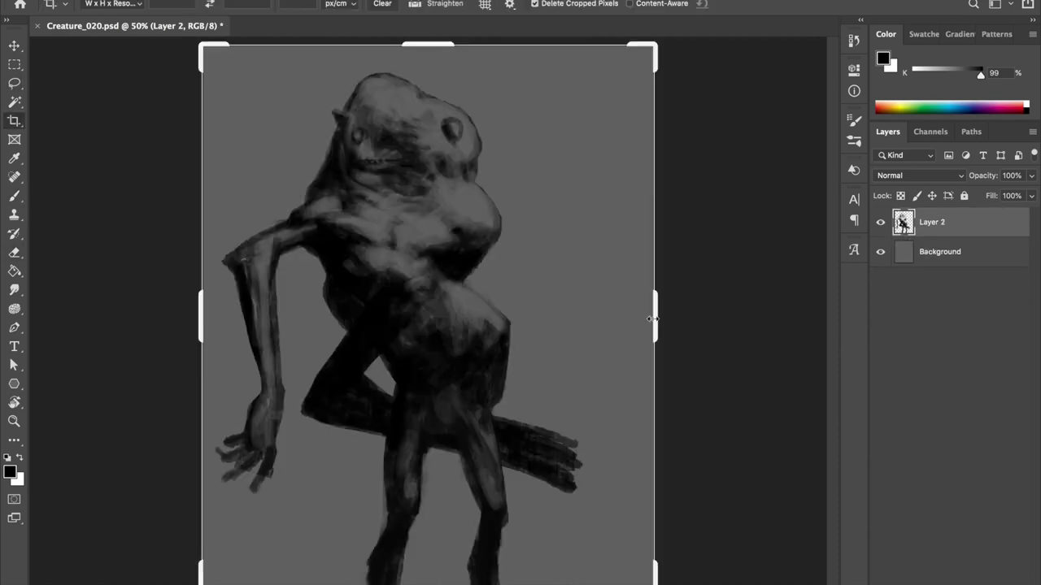
left_click_drag(657, 317, 704, 317)
left_click(940, 252)
key("Return")
Lasso the tail end and paint it dark with jagged spikes along the underside.
key("l")
key("alt+bracketright")
left_click_drag(561, 423, 683, 528)
key("b")
left_click_drag(521, 456, 650, 504)
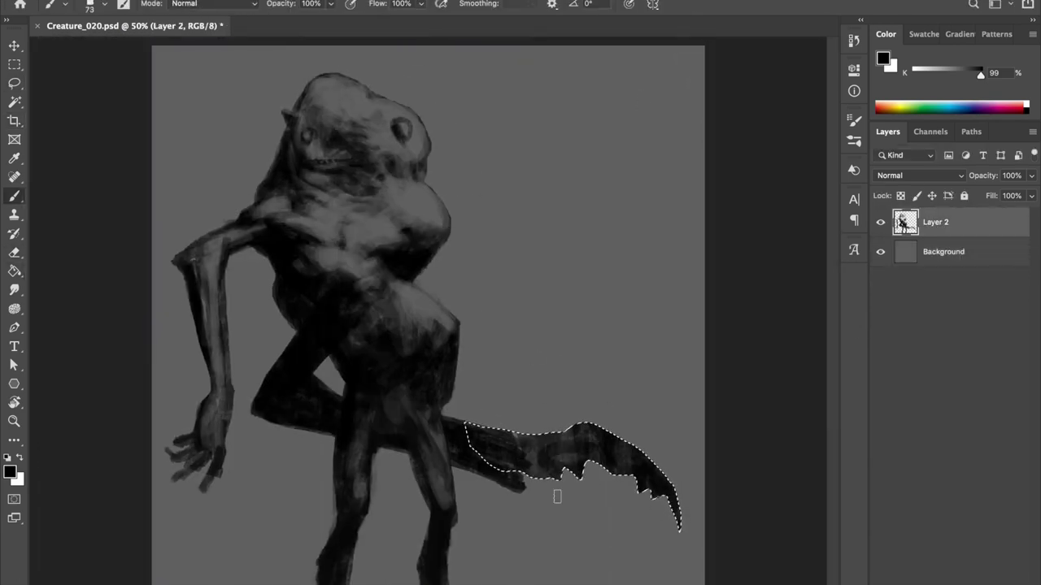
key("ctrl+shift+h")
left_click_drag(366, 455, 309, 487)
key("ctrl+d")
Add a small dark stroke to the tail and save the painting.
key("ctrl+shift+h")
key("ctrl+s")
key("l")
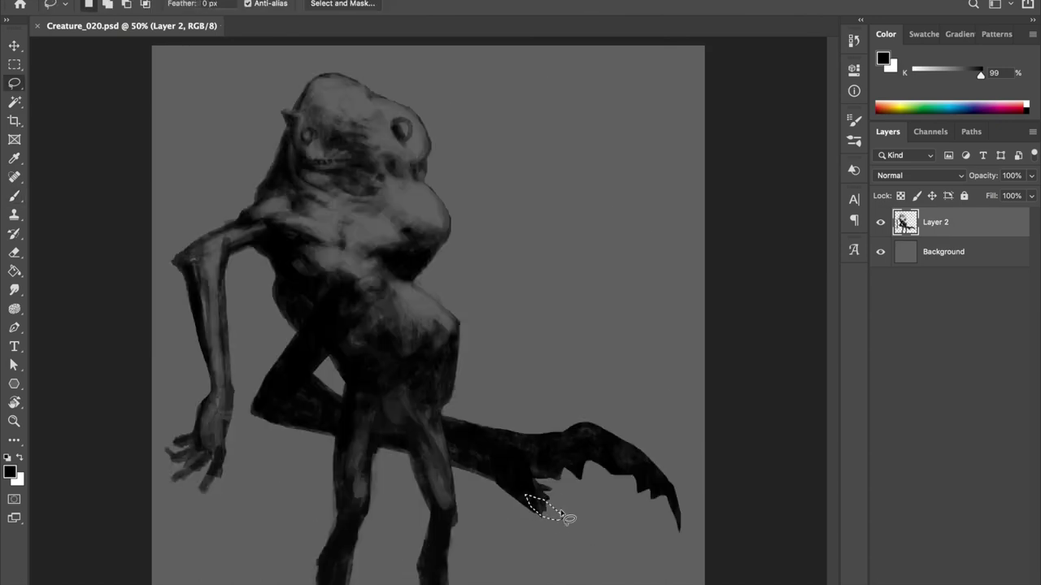
key("b")
left_click_drag(577, 468, 580, 479)
key("l")
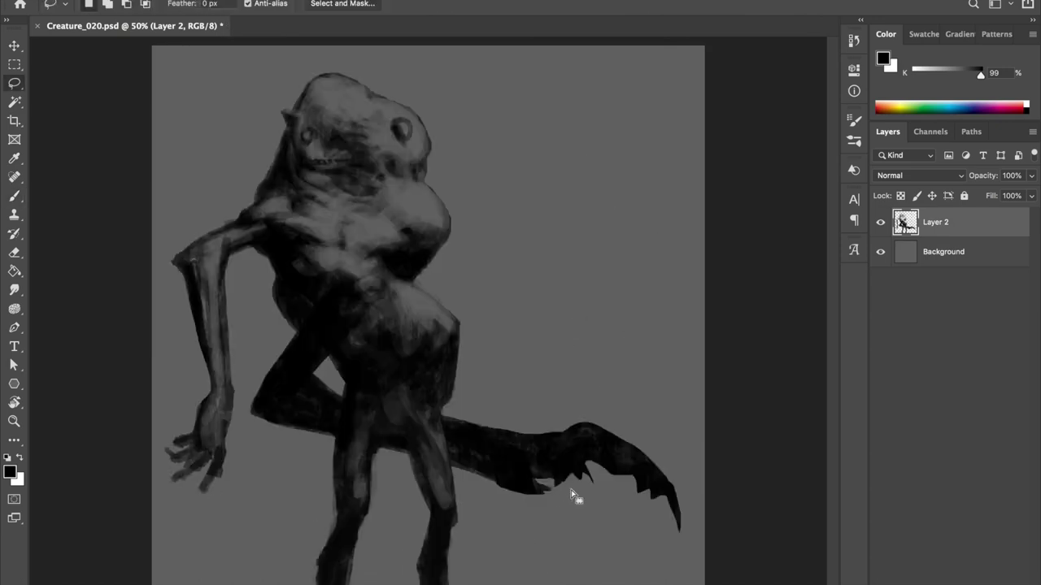
key("b")
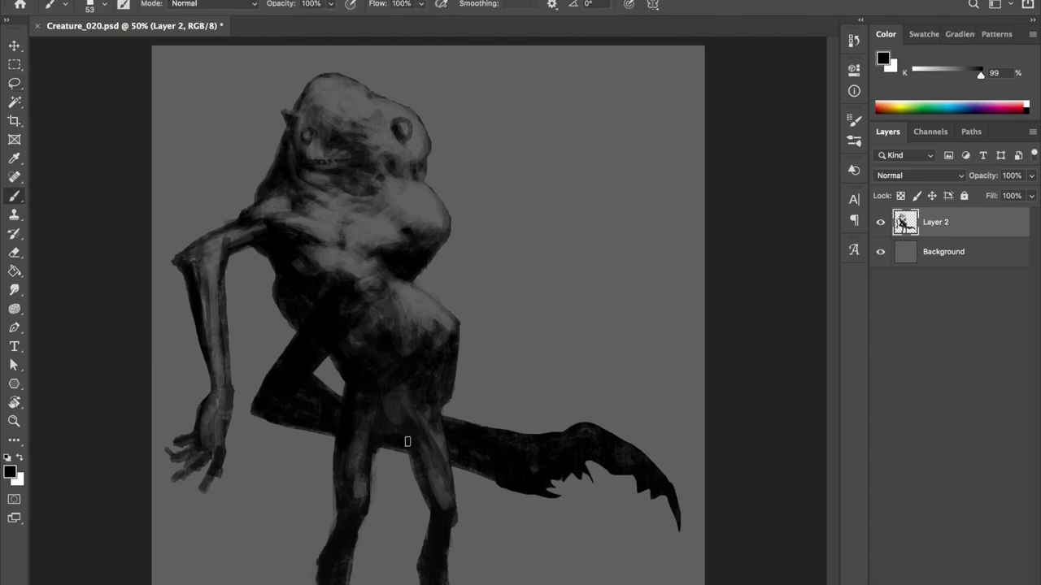
Set the brush to about 36 px and check the tail in a flipped view with the eraser.
left_click_drag(363, 143, 349, 143)
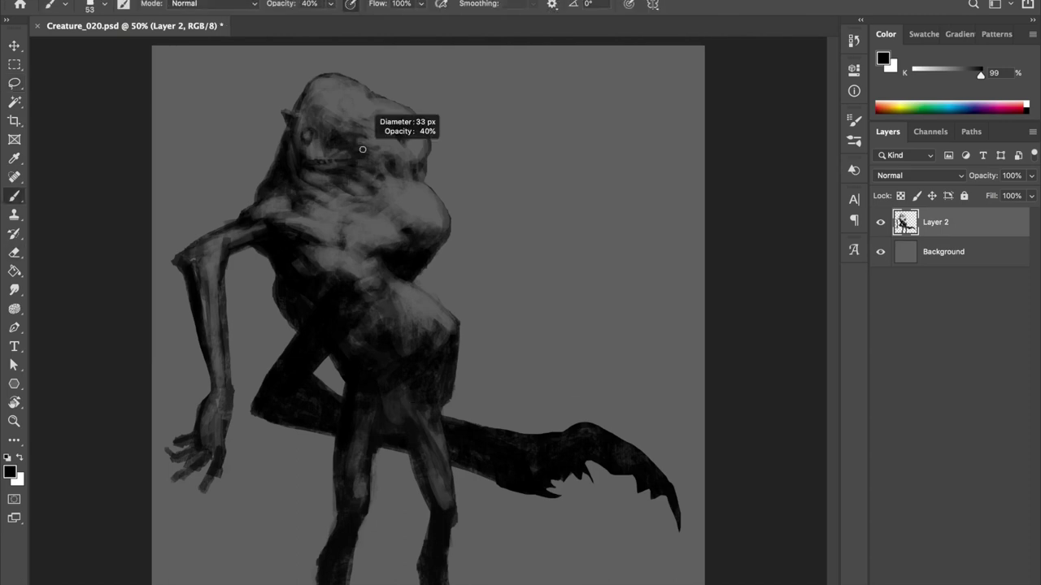
key("e")
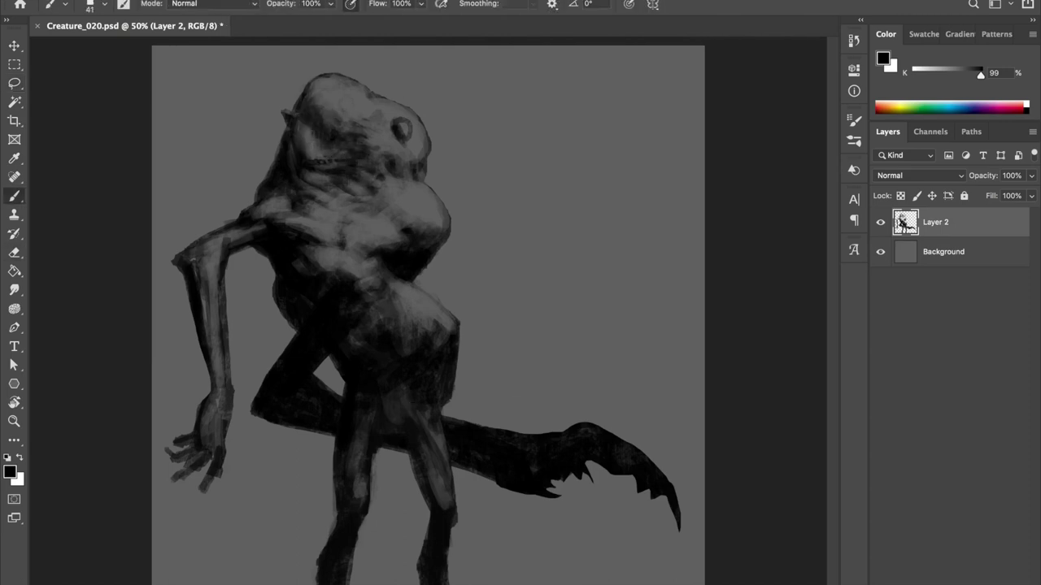
key("ctrl+shift+h")
key("l")
key("ctrl+shift+h")
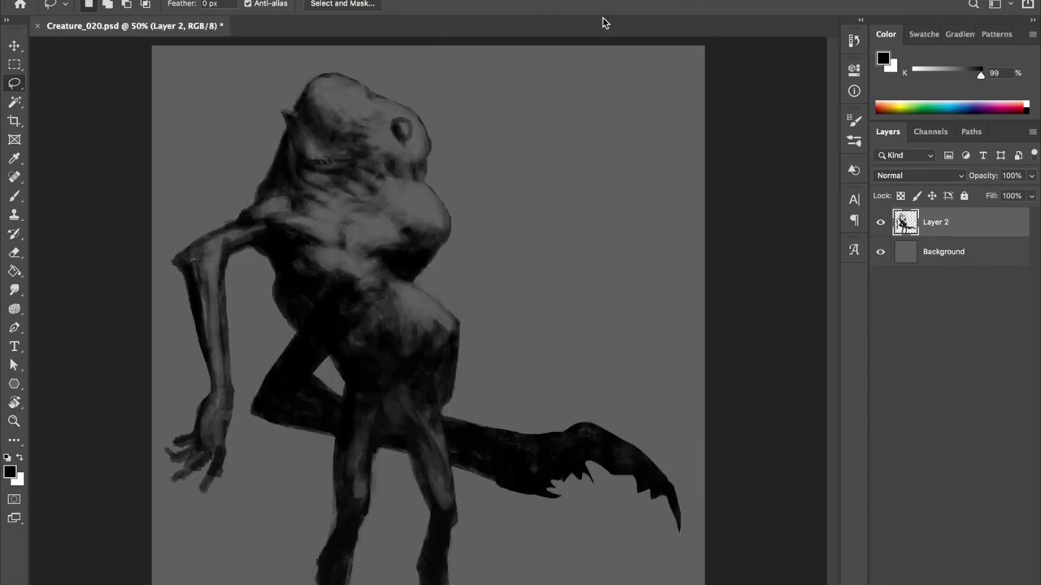
key("e")
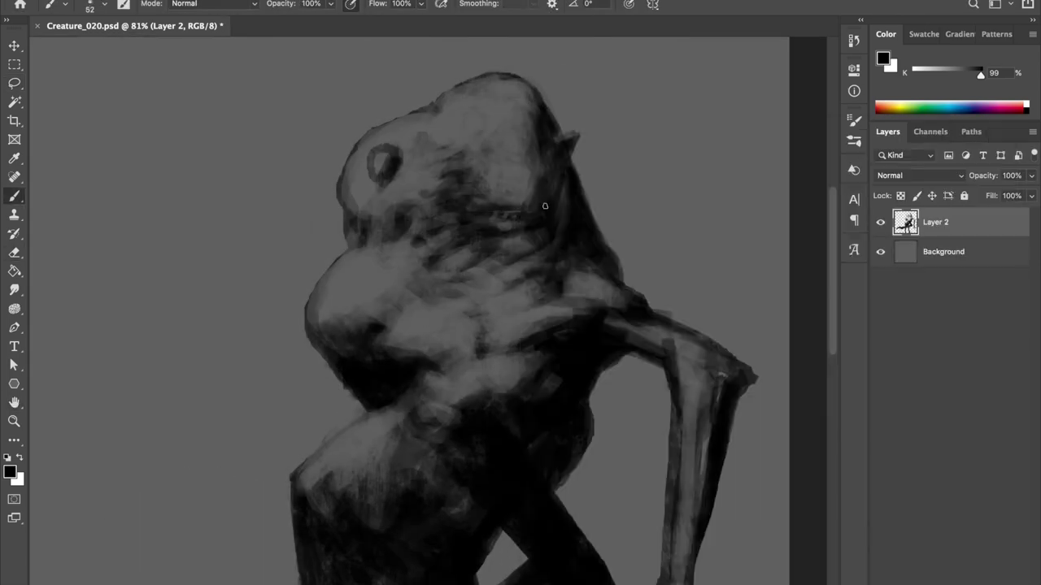
Shrink the brush for head detail, then zoom out to see the whole creature.
key("bracketleft")
key("bracketleft")
key("bracketleft")
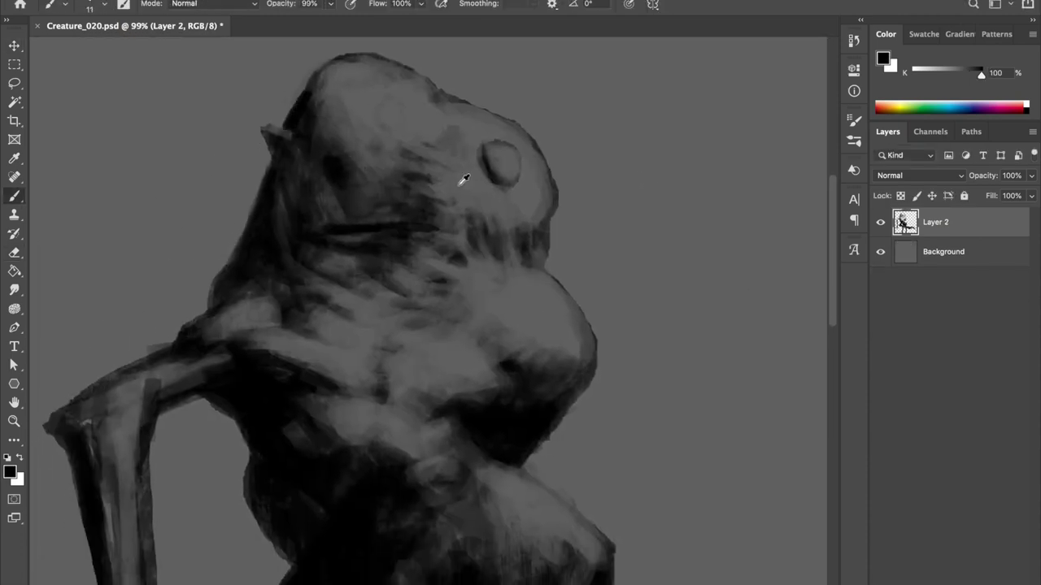
key("ctrl+minus")
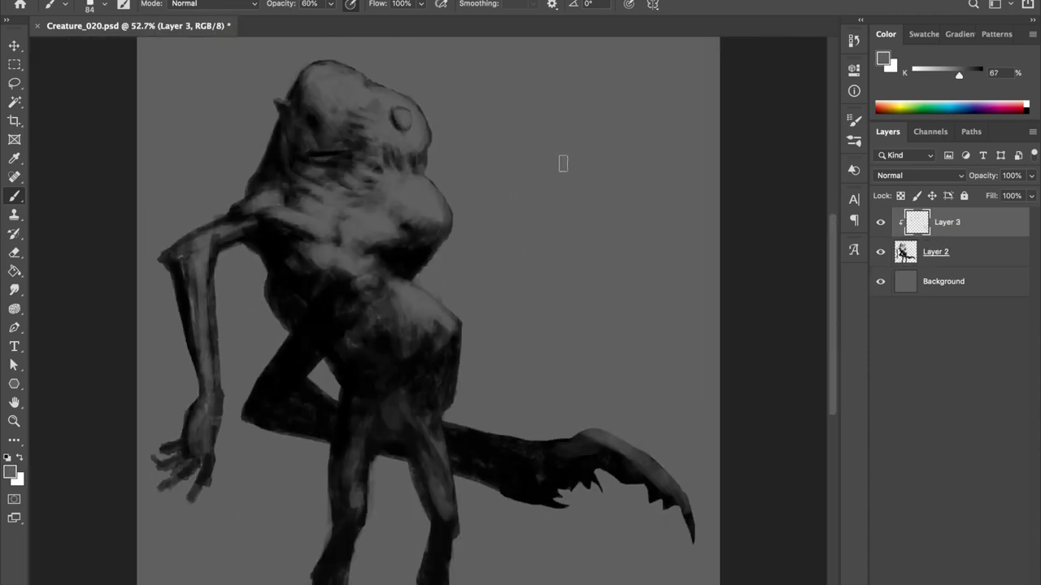
Sample mid and lighter greys and paint lighter shading on the tail and torso.
key("ctrl+shift+h")
key("ctrl+shift+h")
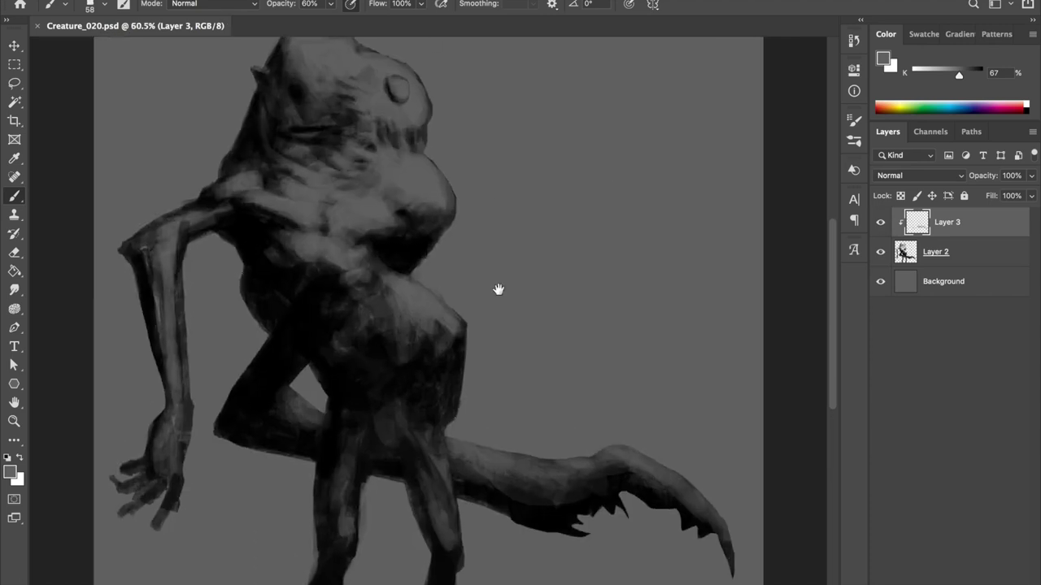
left_click(394, 370, "alt")
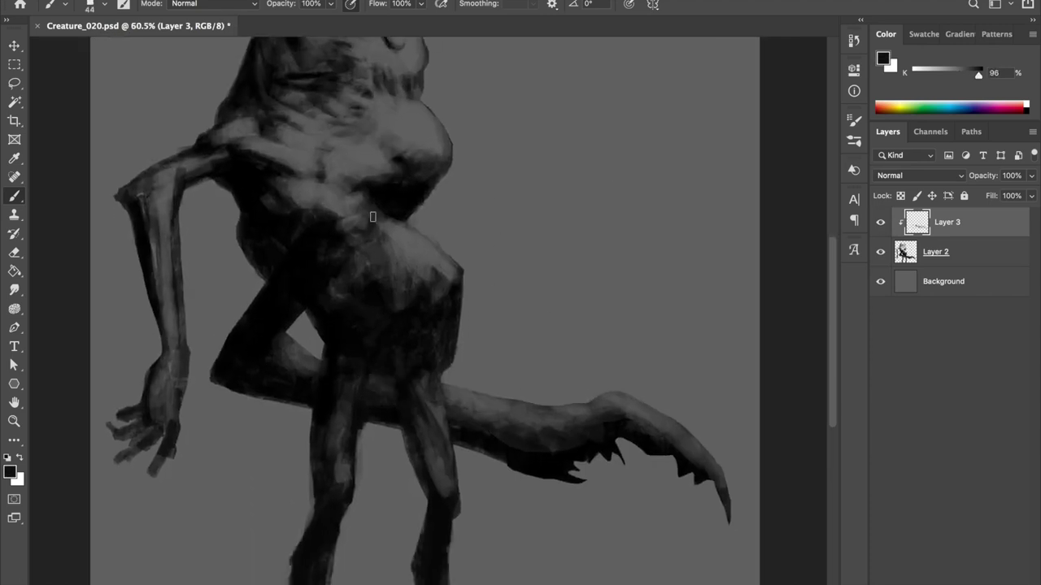
left_click_drag(613, 440, 651, 421)
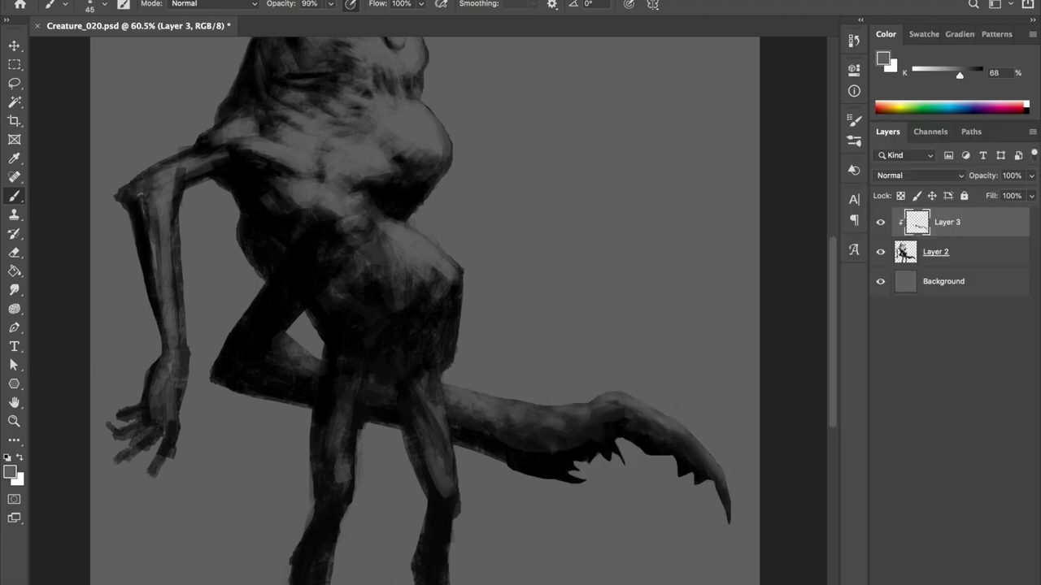
key("bracketright")
key("bracketright")
left_click(553, 435, "alt")
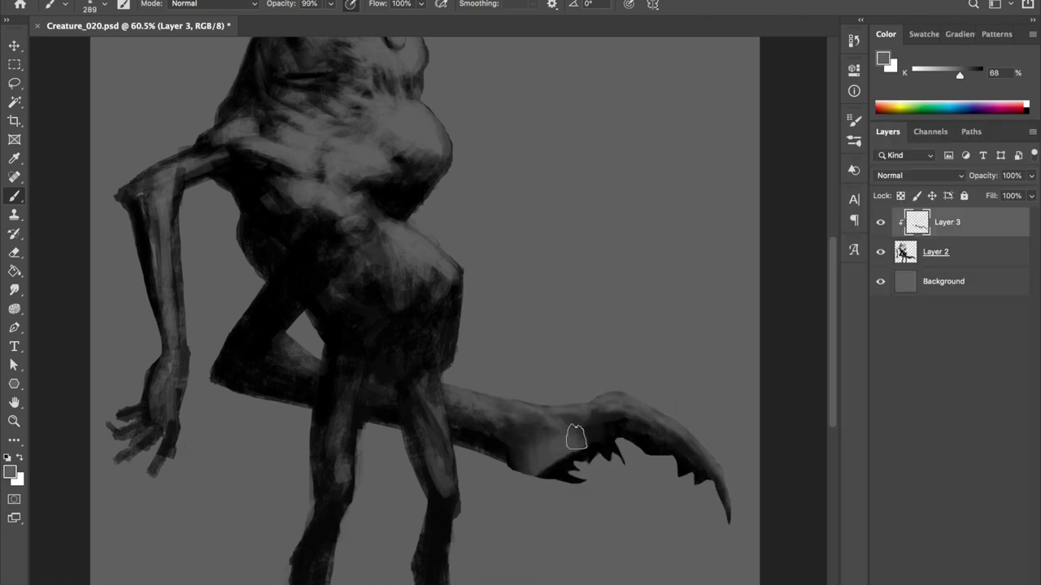
left_click(574, 404, "alt")
Merge the shading layer down into the creature's figure layer.
key("h")
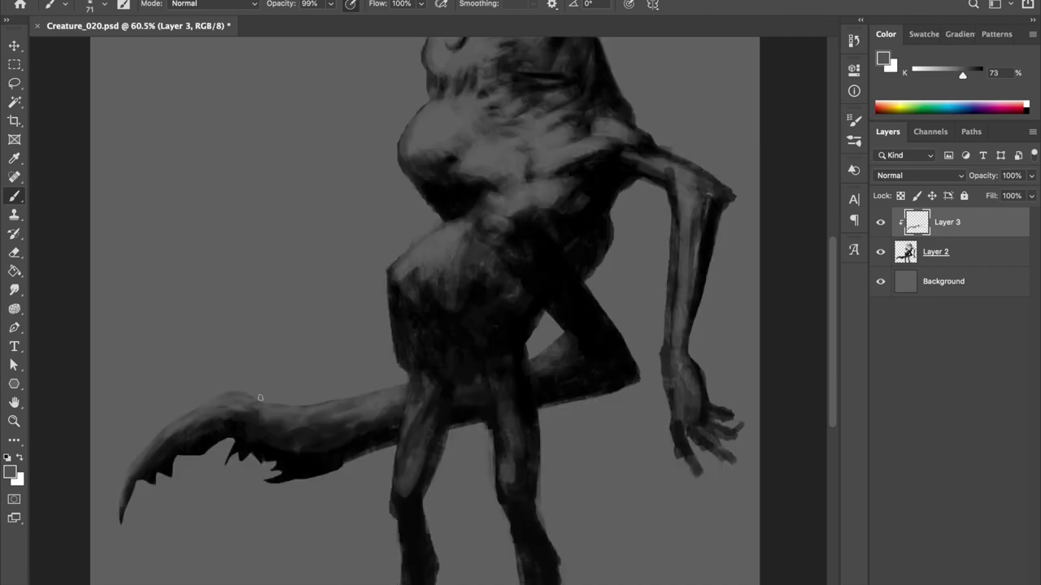
key("h")
key("ctrl+e")
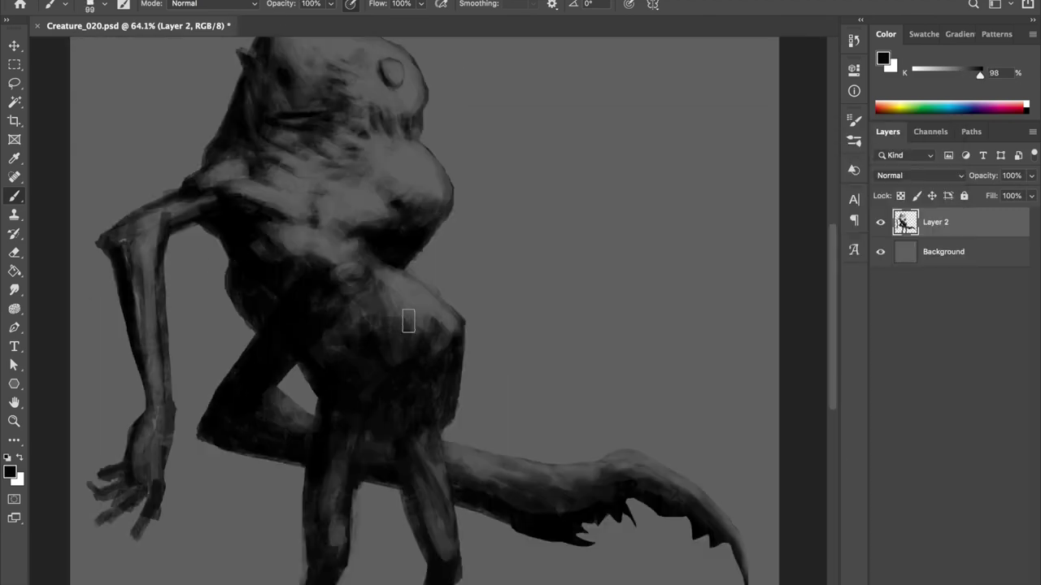
scroll(472, 179, "down", 2)
Erase stray marks around the legs with a ~104 px eraser and save Creature_020.psd.
key("e")
left_click_drag(398, 310, 411, 306)
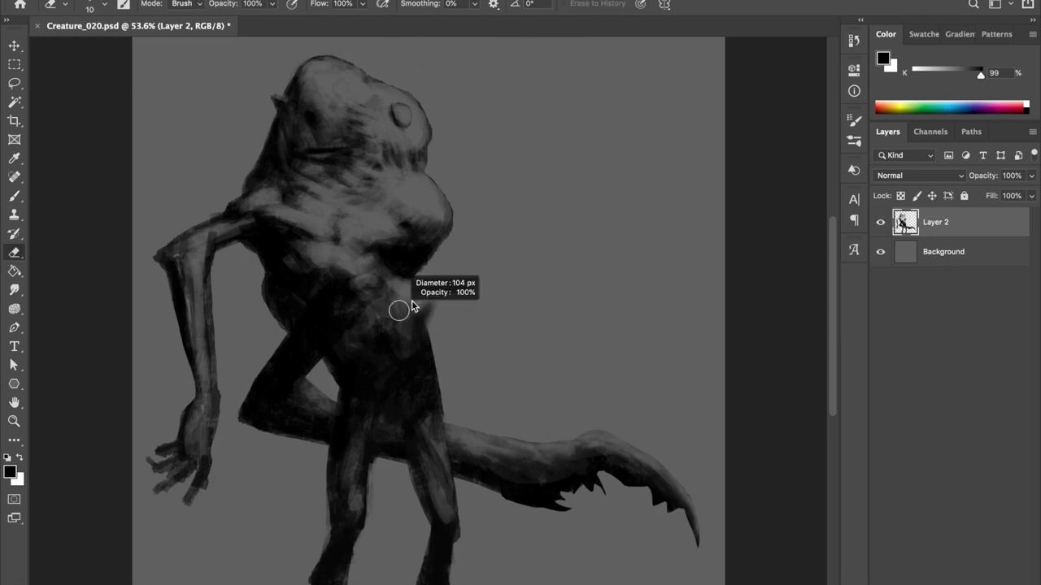
key("b")
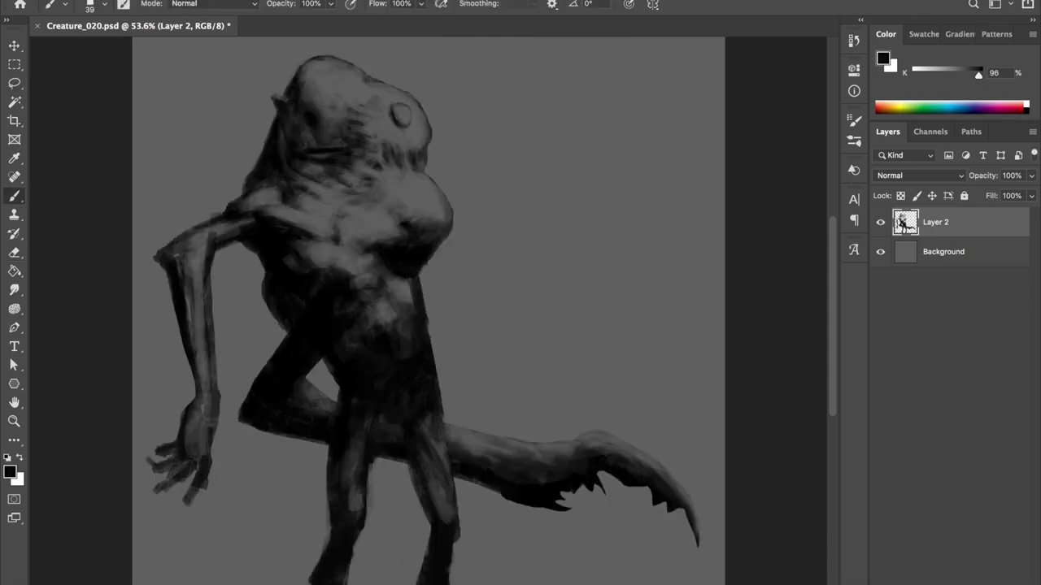
key("e")
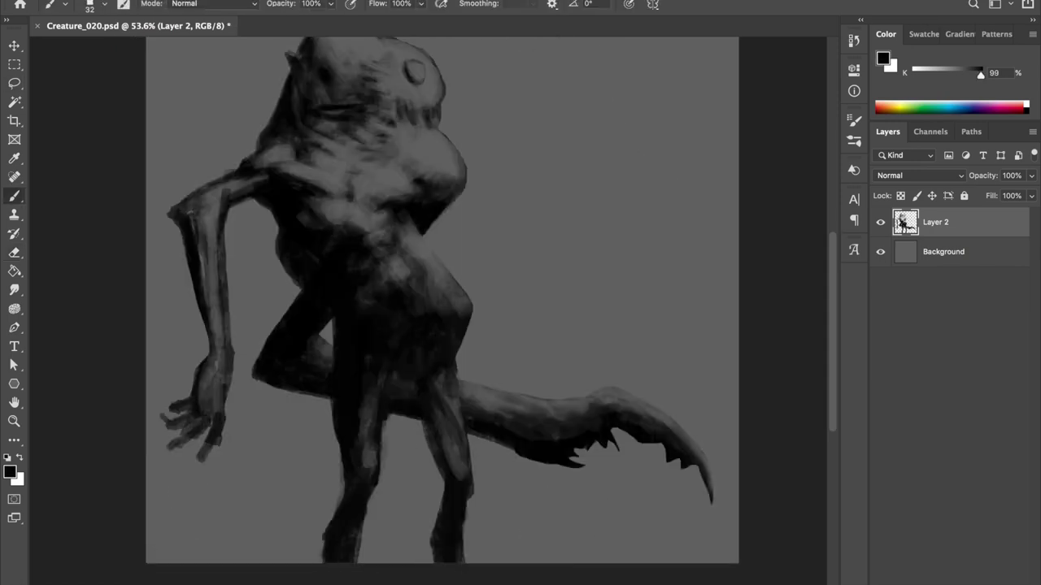
left_click_drag(390, 415, 406, 472)
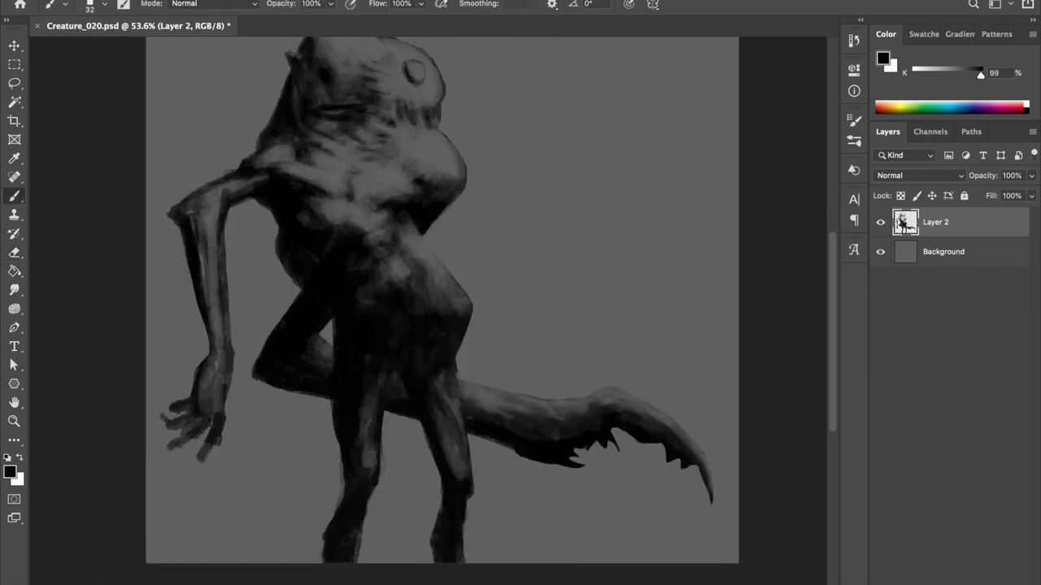
key("e")
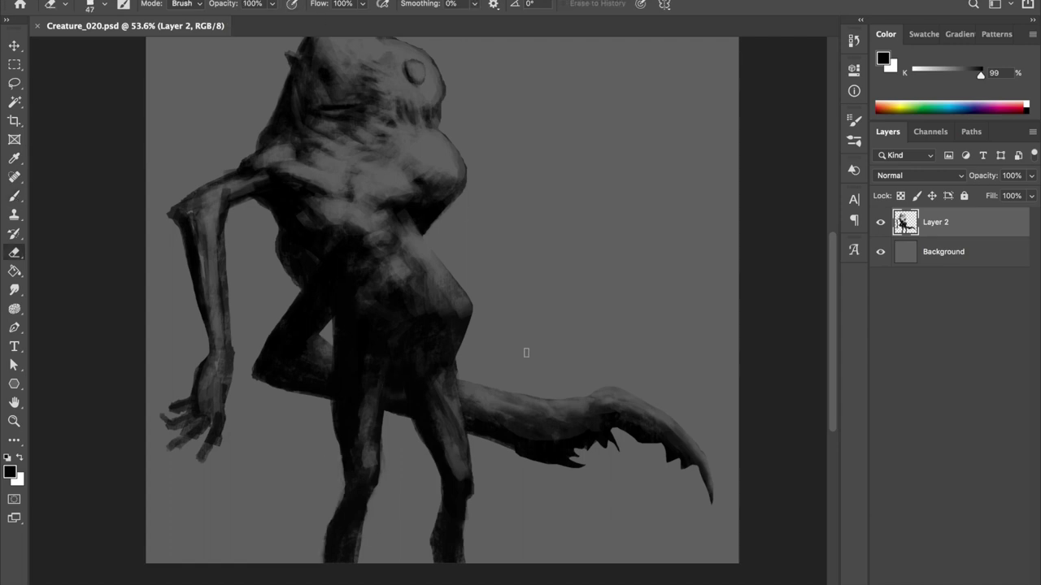
key("b")
key("ctrl+s")
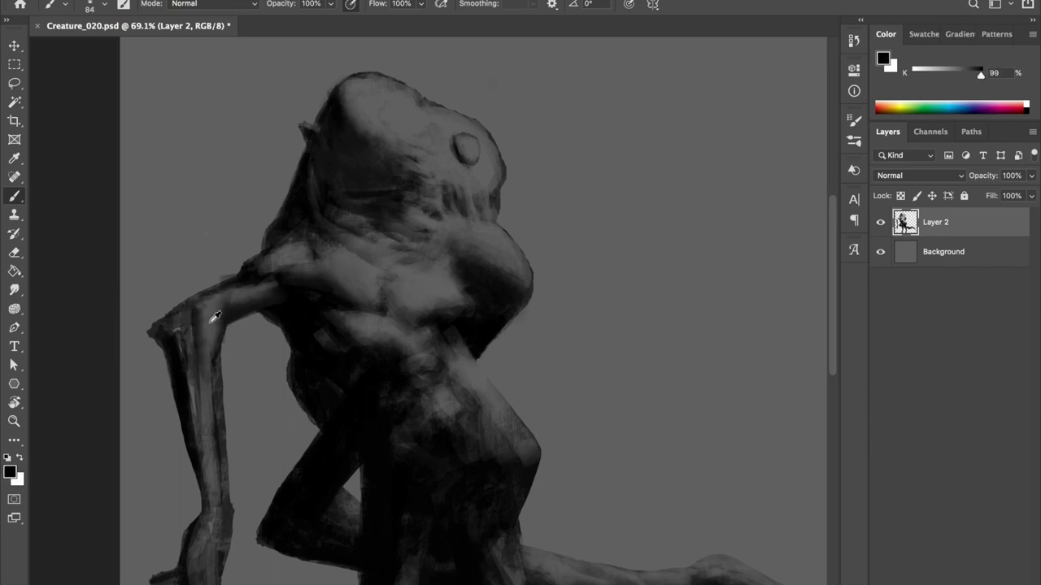
Repaint the forearm with alternating light and dark grey strokes using a smaller brush preset.
mouse_move(201, 325)
left_mouse_down()
mouse_move(216, 394)
mouse_move(212, 309)
left_mouse_up()
left_click(174, 326, "alt")
left_click_drag(221, 368, 226, 477)
left_click(237, 233, "alt")
right_click(237, 174)
double_click(437, 428)
mouse_move(218, 474)
left_mouse_down()
mouse_move(200, 328)
mouse_move(220, 483)
mouse_move(190, 387)
left_mouse_up()
right_click(201, 328)
key("Escape")
left_click(218, 456, "alt")
left_click(161, 333, "alt")
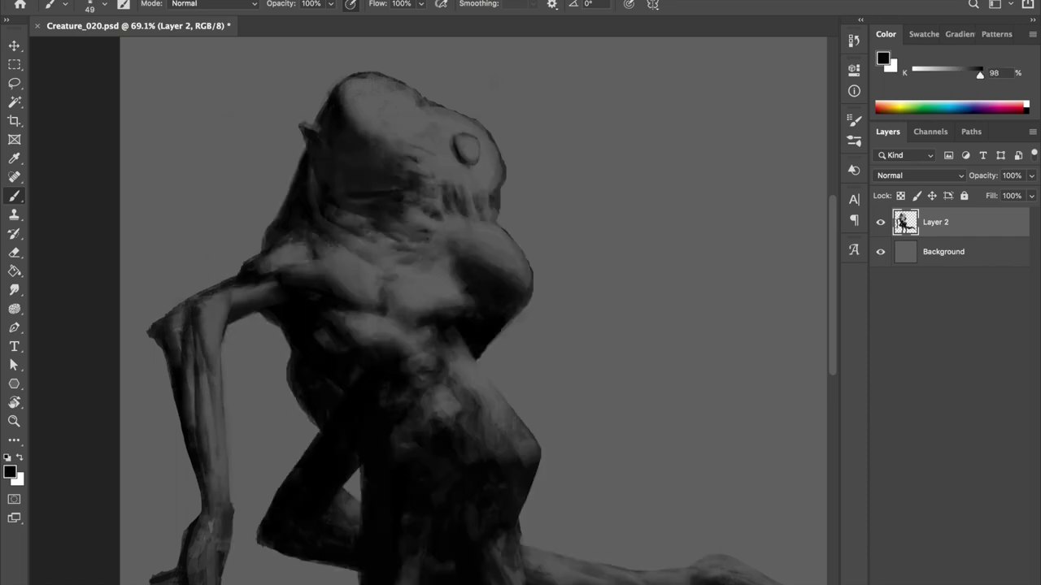
Sample light and dark greys from the creature, toggling brush opacity between 40% and 100%.
scroll(216, 437, "down", 5)
key("bracketright")
key("bracketright")
left_click(325, 153, "alt")
scroll(355, 127, "down", 5)
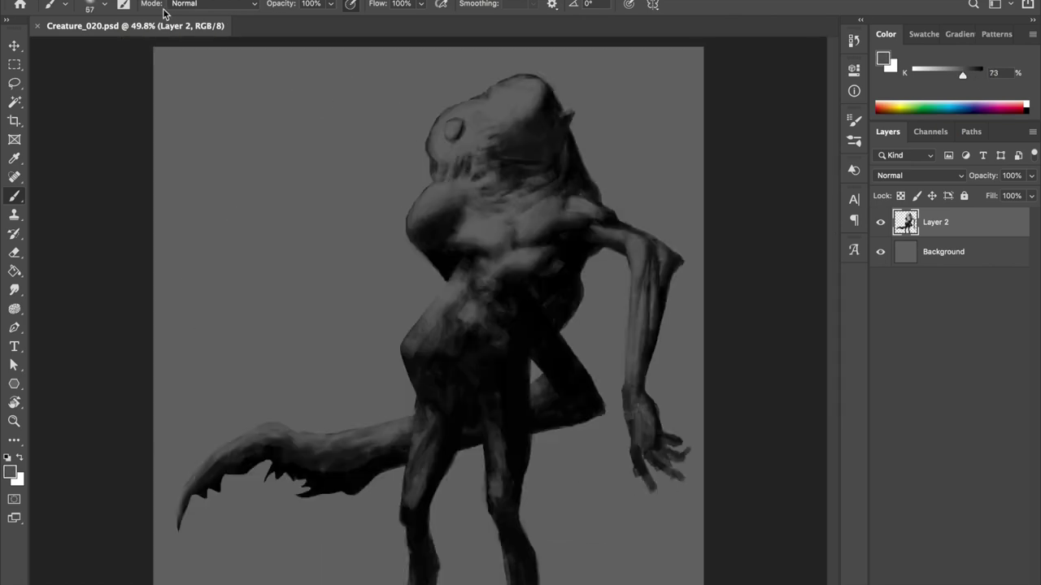
scroll(488, 244, "up", 5)
left_click(494, 244, "alt")
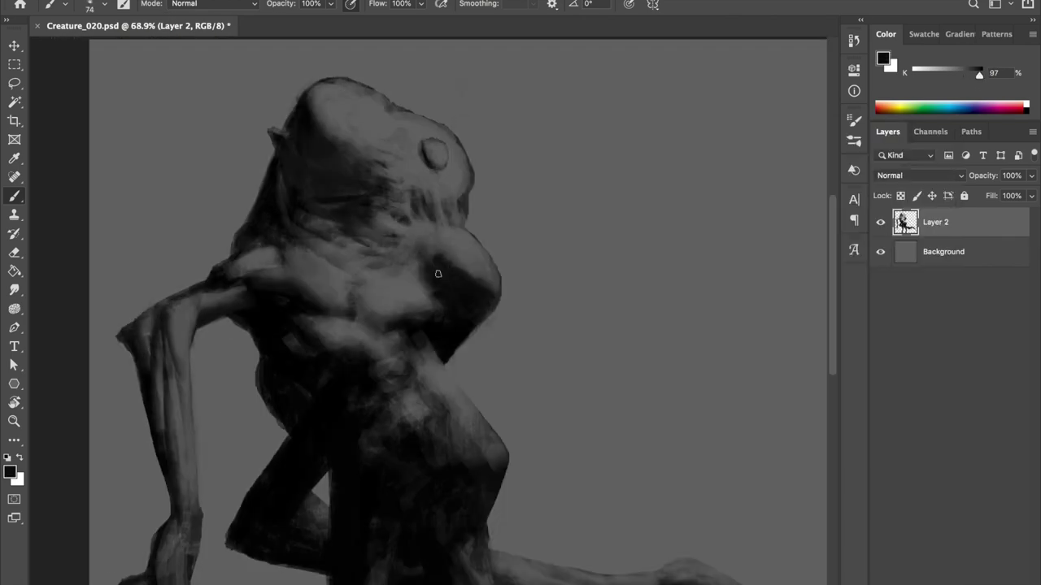
left_click(449, 255, "alt")
key("4")
key("0")
Shrink the brush and darken and extend the head's left edge with a near-black tone.
left_click(286, 200, "alt")
key("bracketleft")
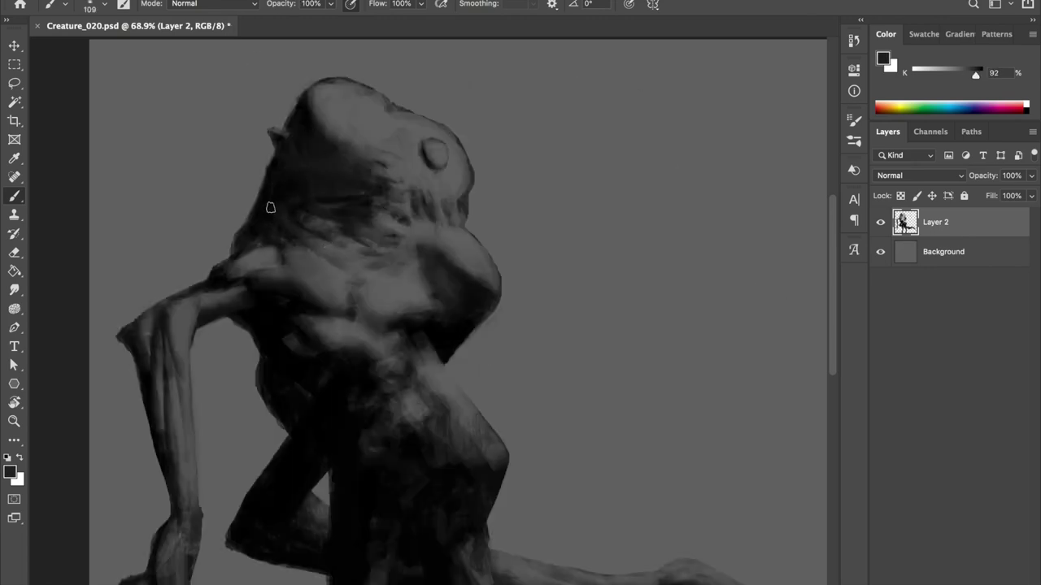
left_click(389, 126, "alt")
key("bracketleft")
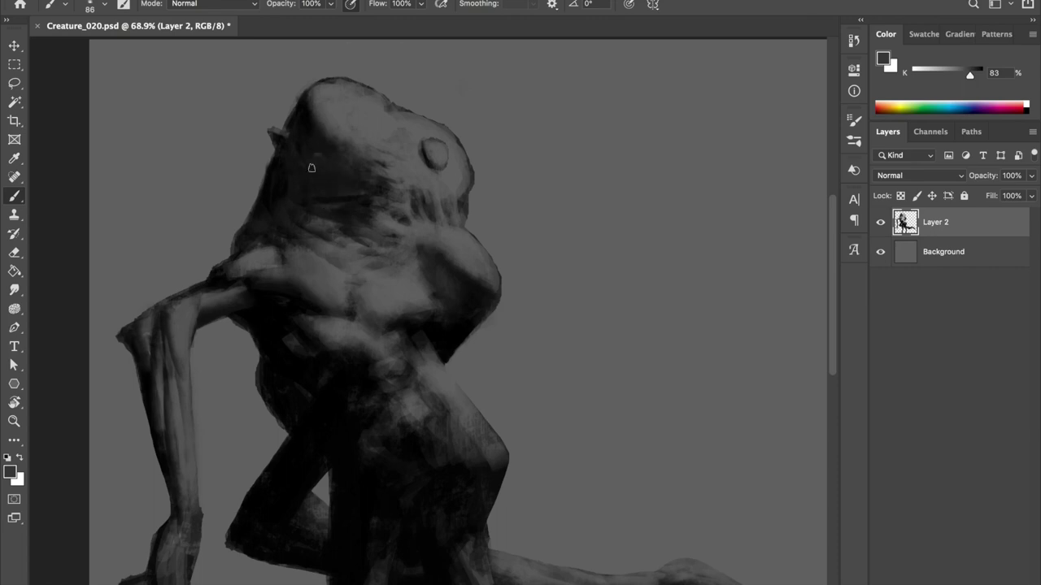
left_click(307, 145, "alt")
right_click(307, 145)
key("Escape")
key("bracketleft")
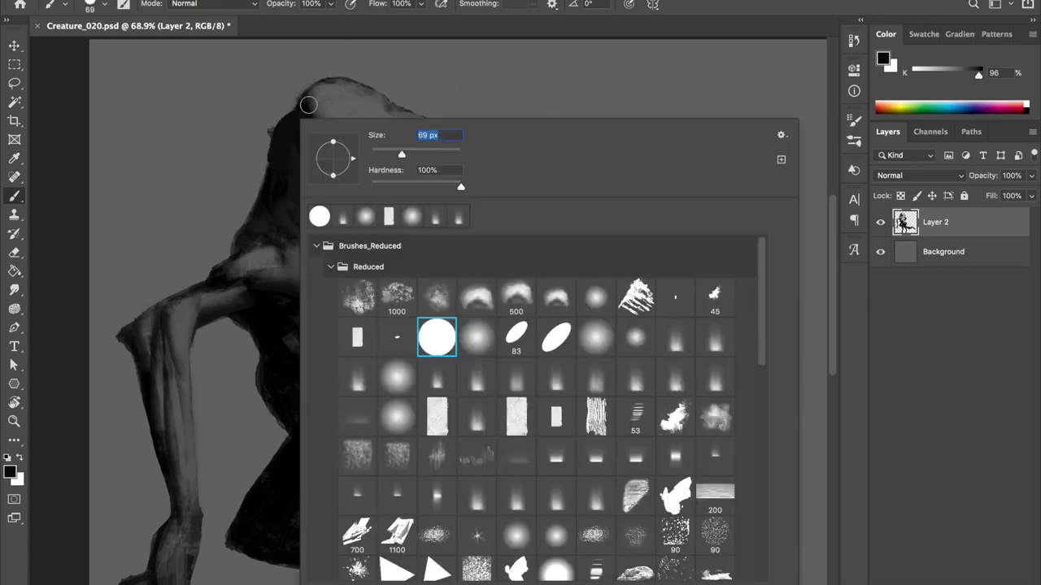
mouse_move(312, 91)
left_mouse_down()
mouse_move(262, 156)
mouse_move(257, 188)
left_mouse_up()
Sample head greys at 40% opacity while checking the mirrored canvas view.
left_click(324, 93, "alt")
key("4")
left_click(309, 116, "alt")
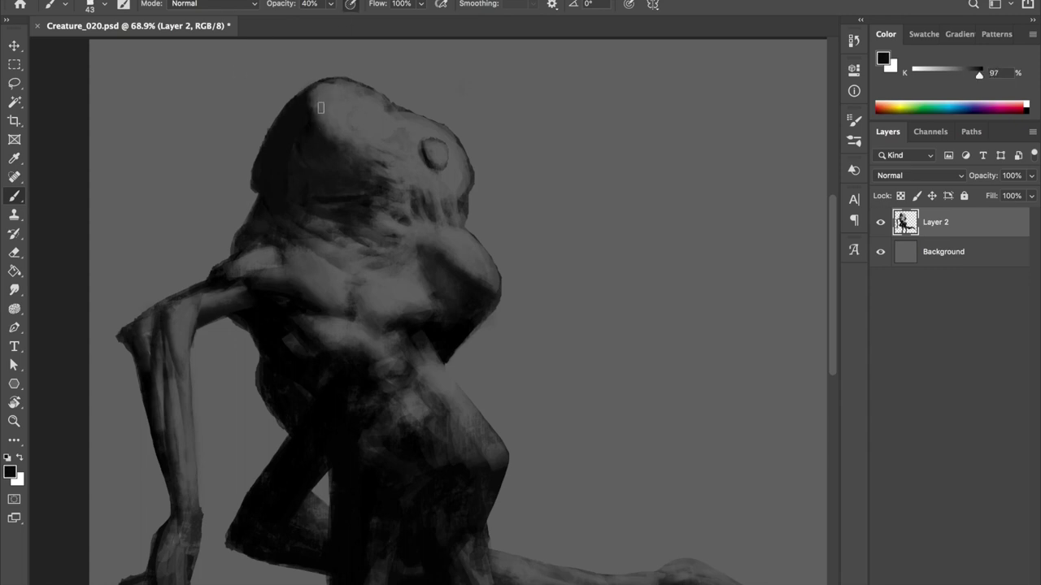
key("h")
left_click(618, 203, "alt")
left_click(663, 260, "alt")
Zoom in on the head and paint dark curves left of and below the eye at 80% opacity.
key("h")
scroll(343, 240, "up", 2)
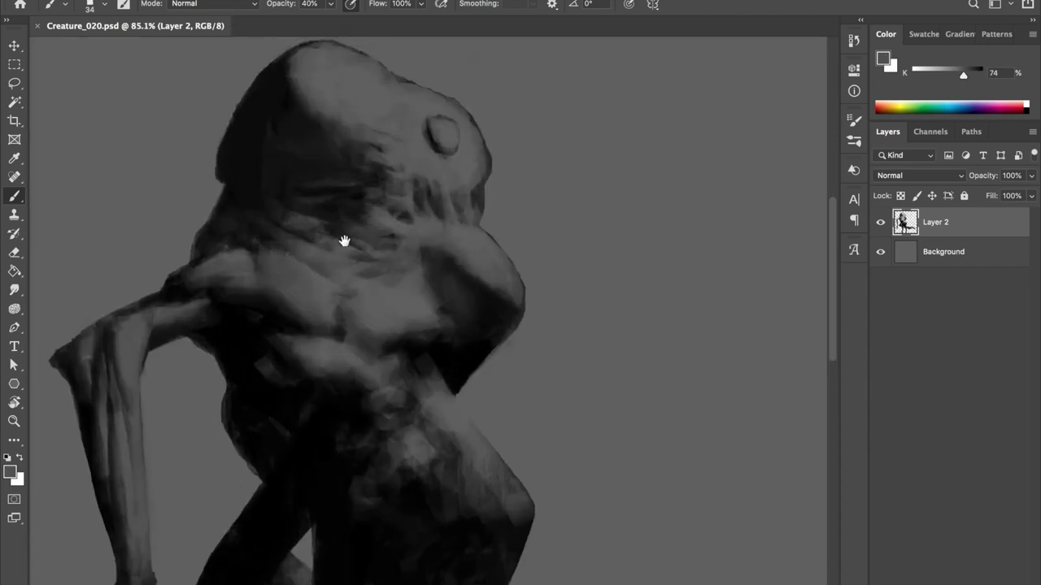
left_click_drag(344, 241, 358, 275)
key("0")
key("8")
mouse_move(446, 175)
left_mouse_down()
mouse_move(461, 180)
mouse_move(440, 204)
left_mouse_up()
left_click(445, 195, "alt")
Paint a dark stroke over the teeth, then repaint the mouth lighter and smoother.
left_click(426, 158, "alt")
left_click(445, 162, "alt")
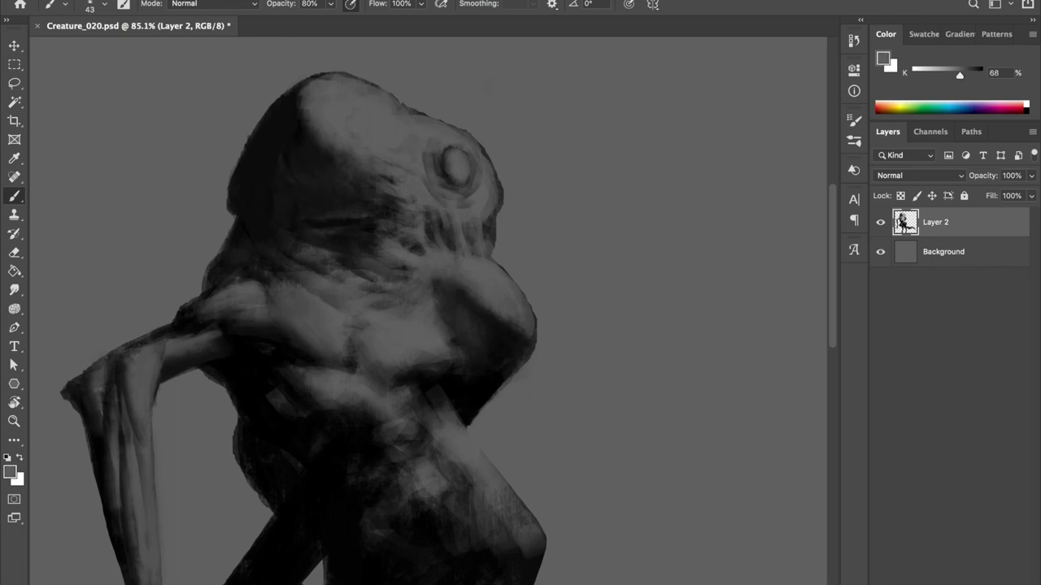
key("d")
mouse_move(447, 215)
left_mouse_down()
mouse_move(470, 244)
mouse_move(481, 187)
left_mouse_up()
left_click(463, 247, "alt")
mouse_move(462, 247)
left_mouse_down()
mouse_move(431, 216)
mouse_move(398, 260)
mouse_move(411, 203)
left_mouse_up()
Set the brush size to 77 and paint darker tones over the mouth area below the eye.
left_click(470, 191, "alt")
right_click(471, 191)
type("77")
key("Return")
left_click(413, 203, "alt")
left_click_drag(412, 331, 471, 235)
left_click(444, 273, "alt")
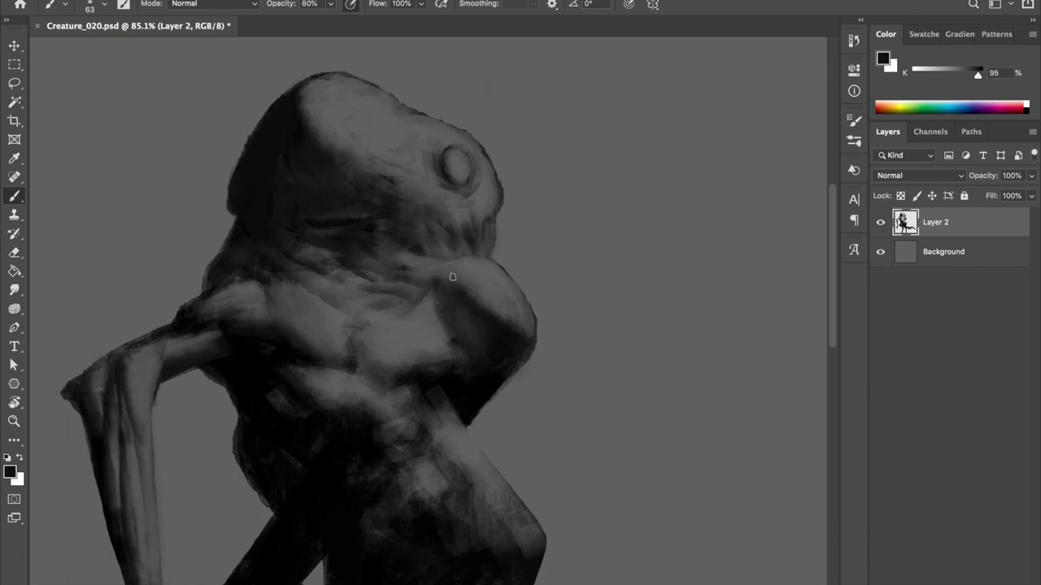
left_click(458, 303, "alt")
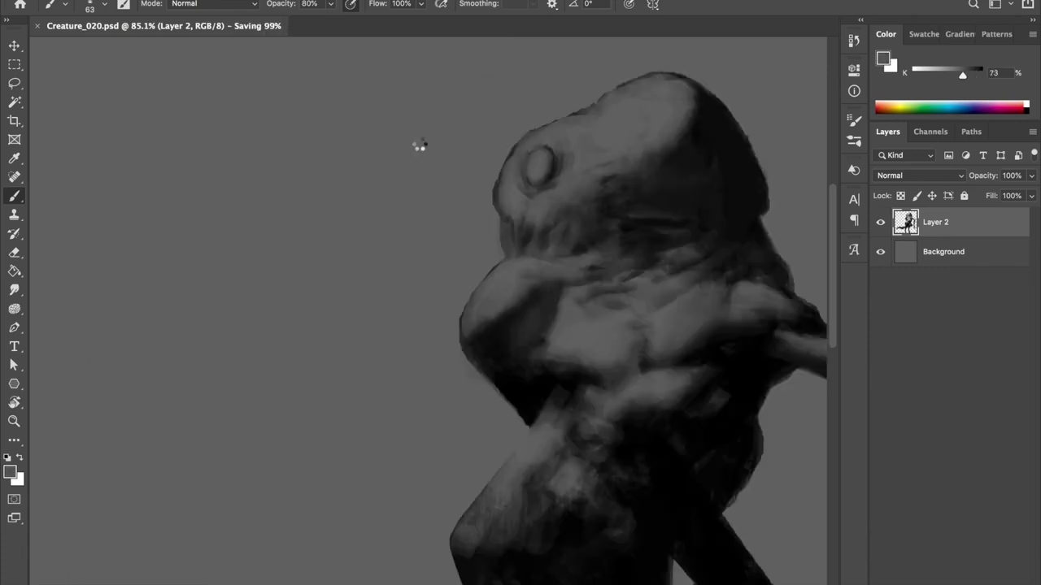
Darken the face near the mouth at 100% opacity, sampling dark and light greys from the head.
left_click(410, 267, "alt")
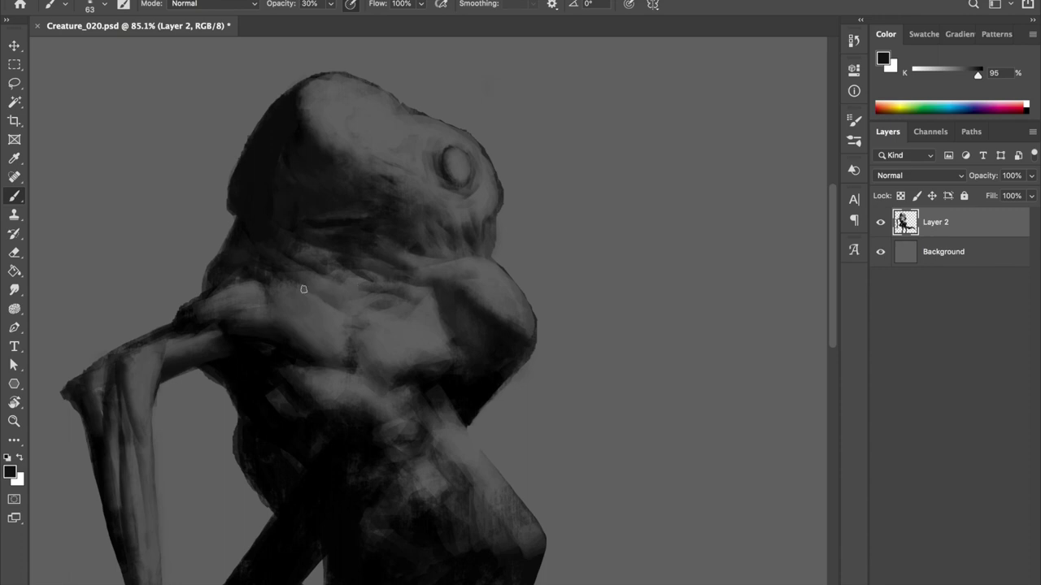
key("0")
left_click(244, 299, "alt")
left_click(220, 307, "alt")
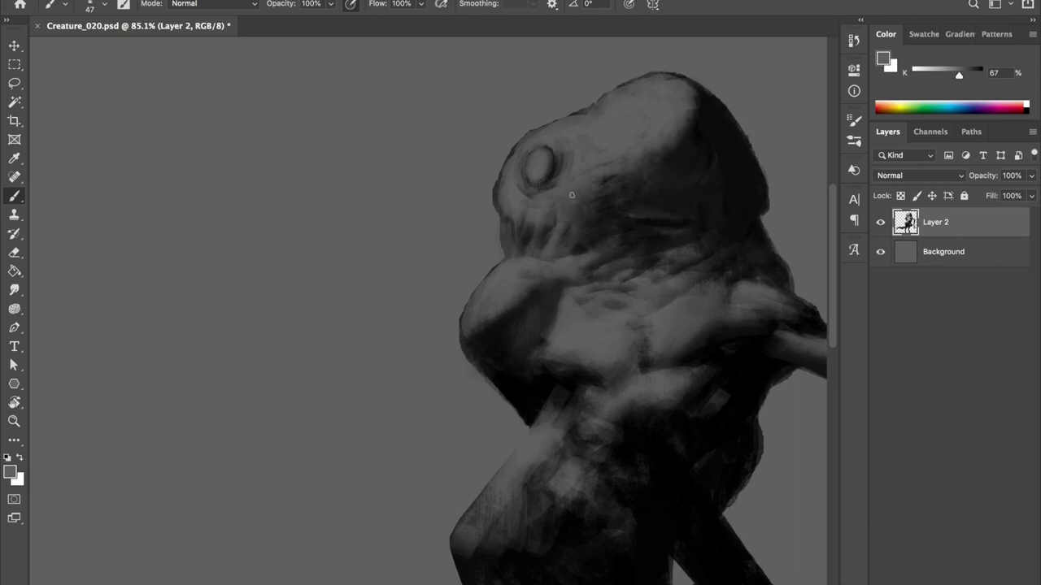
left_click(523, 265, "alt")
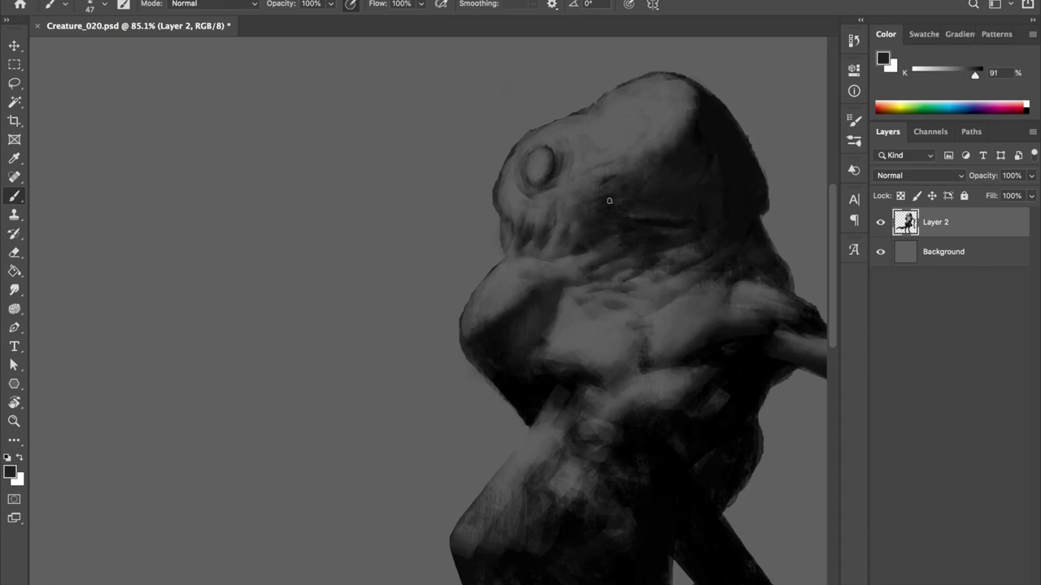
left_click(590, 179, "alt")
With the canvas mirrored, save and paint dark strokes on the head near the eye.
key("h")
left_click(295, 194, "alt")
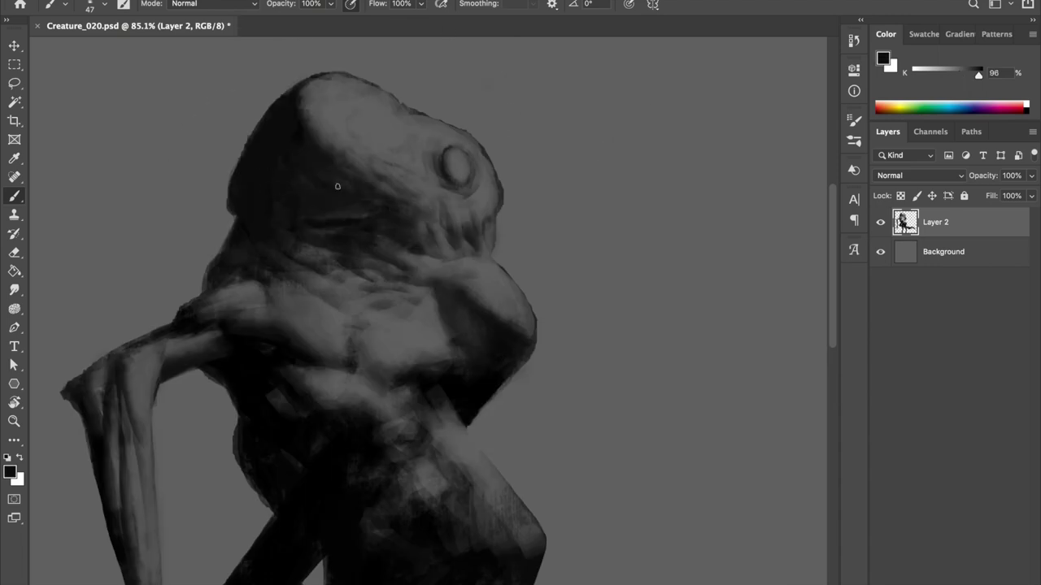
key("ctrl+s")
left_click_drag(424, 211, 443, 154)
left_click(498, 350, "alt")
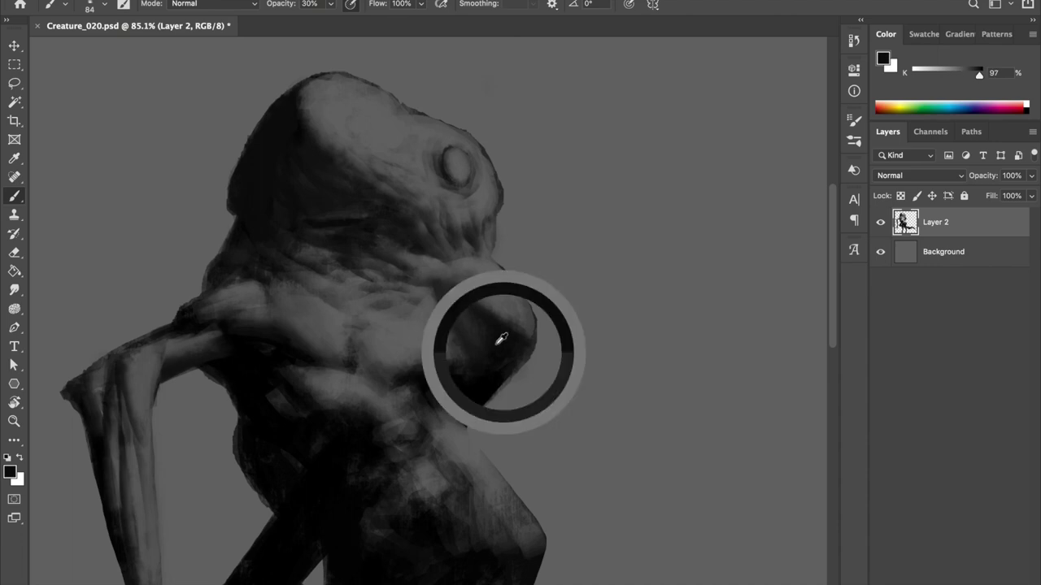
At 49% brush opacity, sample light chest greys and save Creature_020.psd.
key("5")
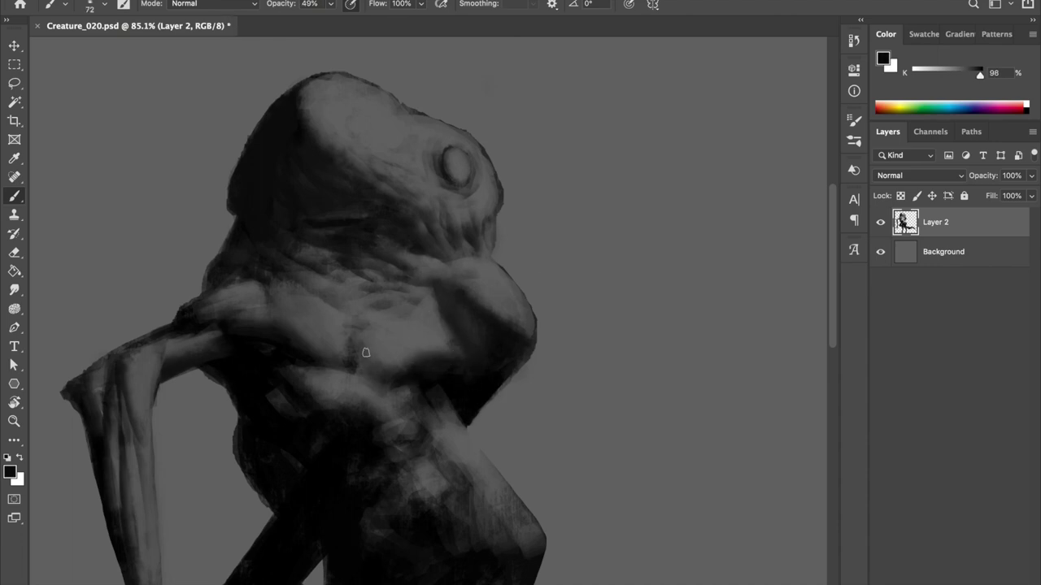
left_click(360, 361, "alt")
left_click(393, 321, "alt")
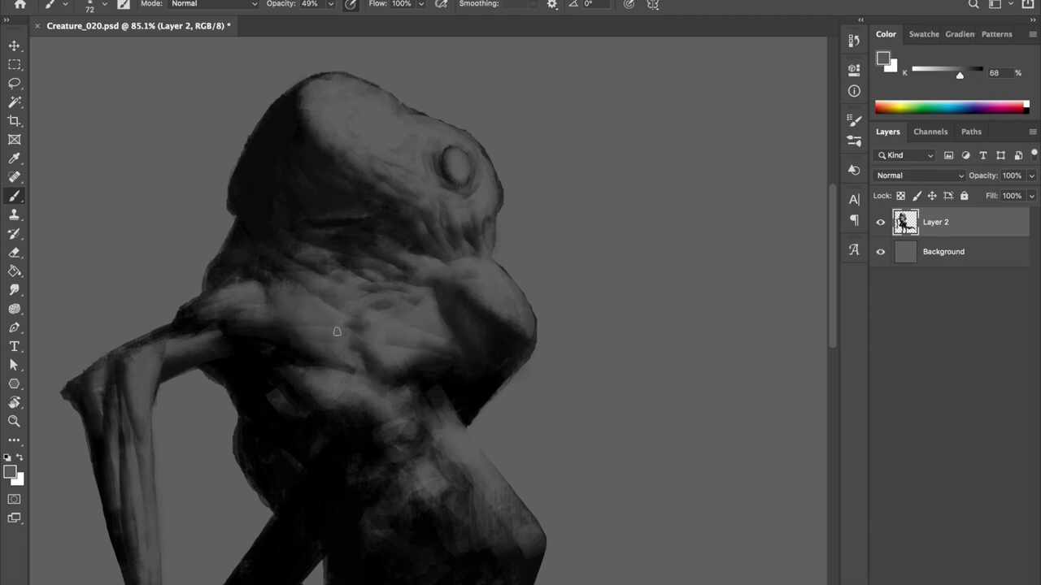
left_click(263, 299, "alt")
left_click(249, 268, "alt")
key("ctrl+s")
Flip the canvas view back and forth, reset the colour to black, and save.
key("h")
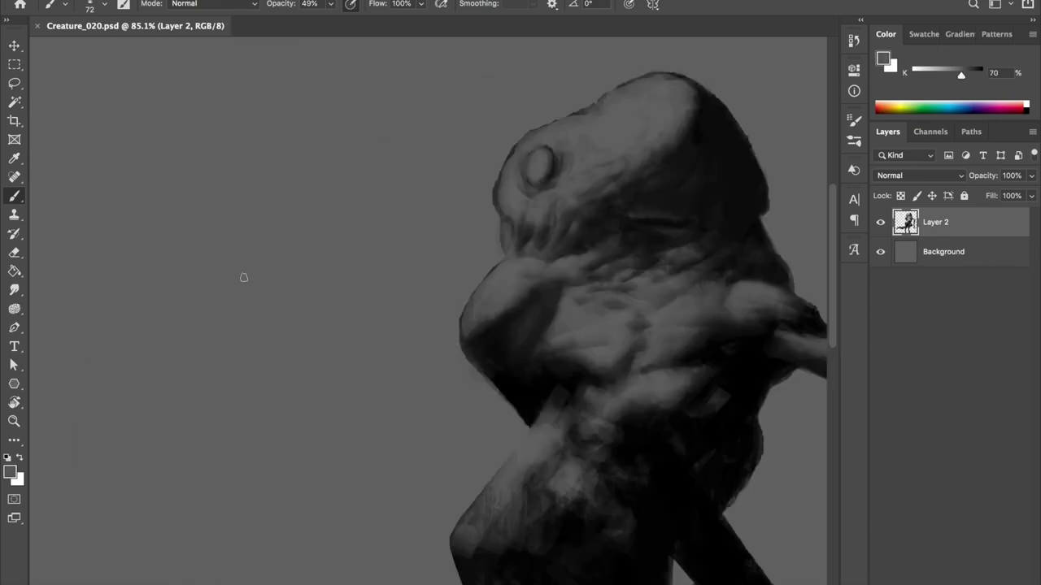
key("d")
key("ctrl+s")
scroll(476, 274, "right", 5)
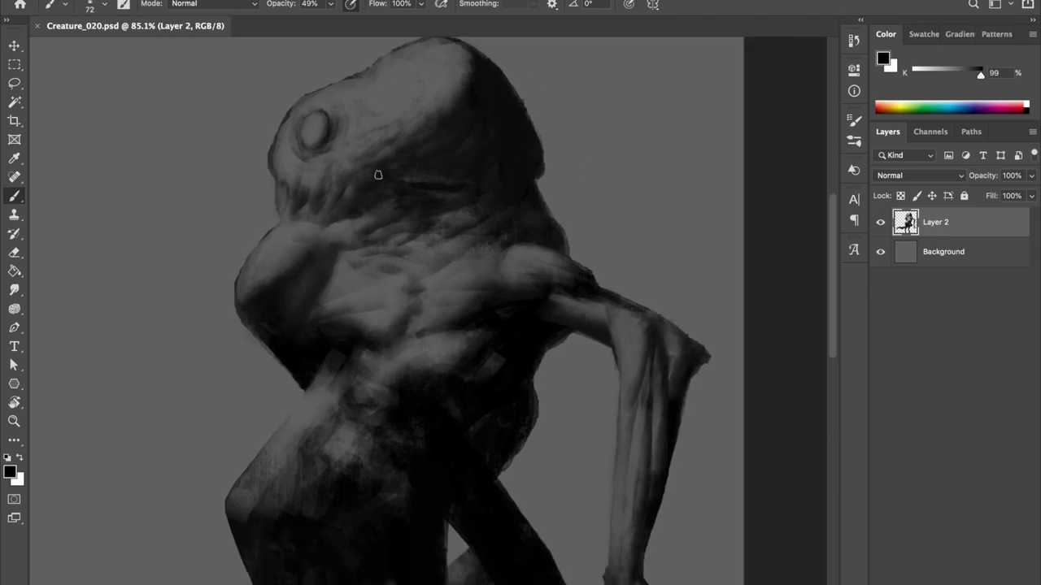
key("ctrl+s")
key("h")
scroll(264, 359, "up", 3)
Smooth the belly with brush strokes, adjusting brush size and saving.
mouse_move(199, 335)
left_mouse_down()
mouse_move(221, 339)
mouse_move(204, 339)
left_mouse_up()
key("]")
key("]")
key("]")
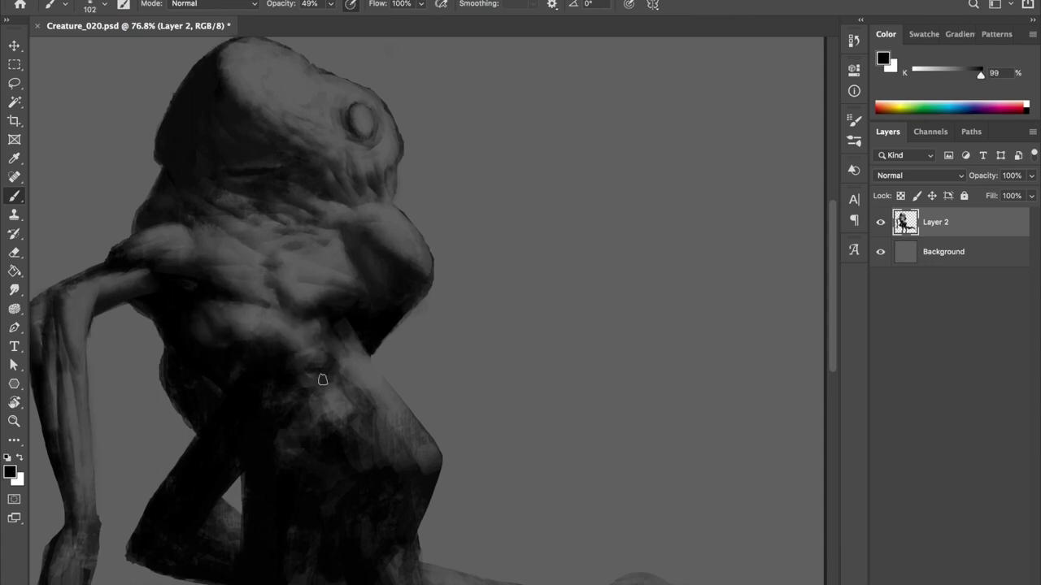
key("ctrl+s")
key("bracketleft")
left_click(317, 195, "alt")
key("ctrl+s")
key("bracketright")
key("bracketright")
key("bracketright")
Paint lighter grey strokes across the chest to define the muscles.
key("h")
left_click(520, 326, "alt")
key("bracketleft")
key("bracketleft")
key("bracketleft")
mouse_move(553, 322)
left_mouse_down()
mouse_move(480, 342)
mouse_move(457, 360)
left_mouse_up()
left_click(476, 341, "alt")
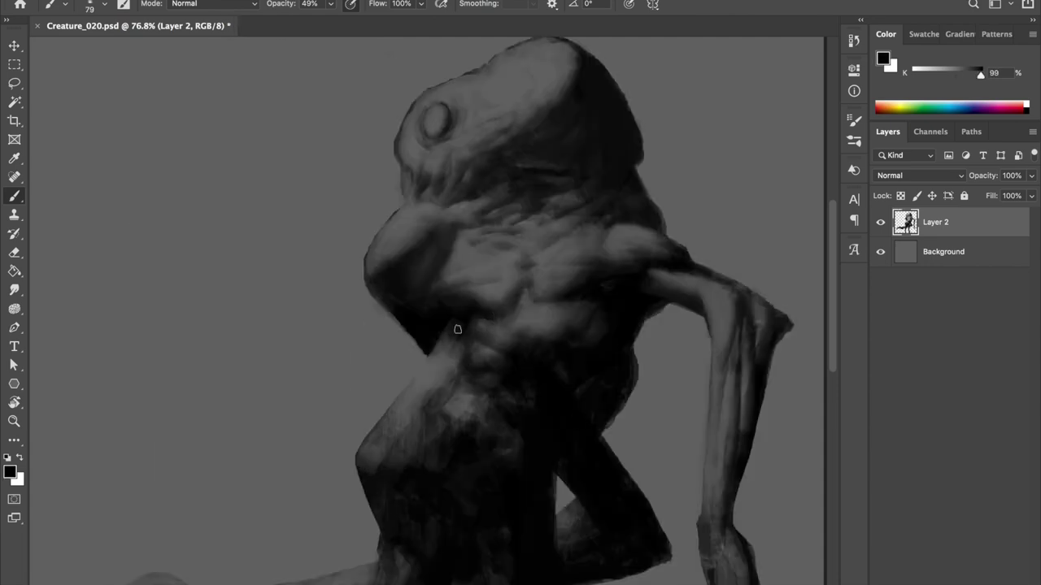
left_click(487, 399, "alt")
Sample mid greys from the chest and mirror the canvas to check the drawing.
left_click(477, 342, "alt")
left_click(476, 328, "alt")
left_click(488, 338, "alt")
key("ctrl+shift+h")
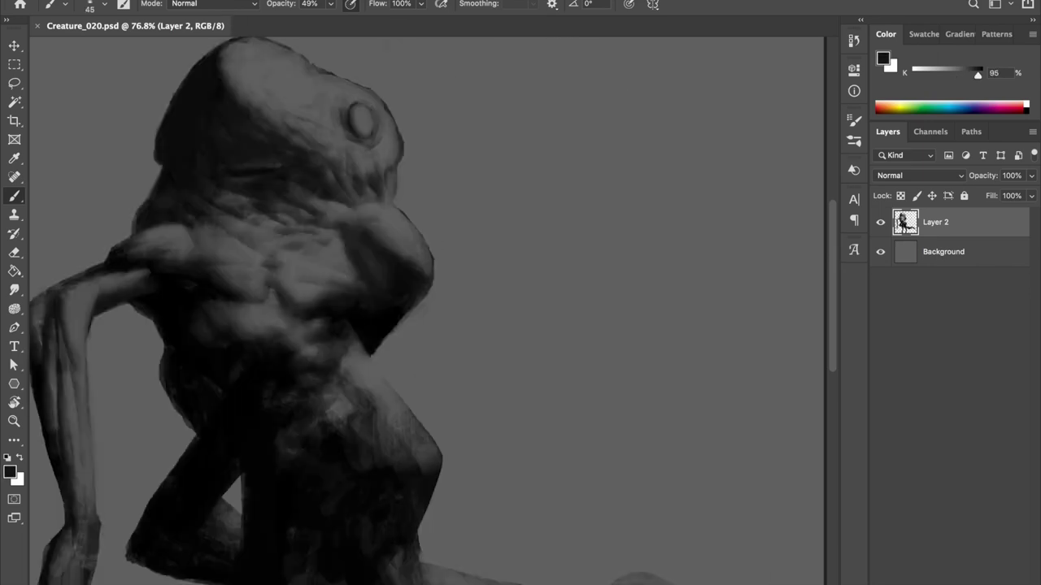
key("ctrl+shift+h")
scroll(471, 399, "down", 5)
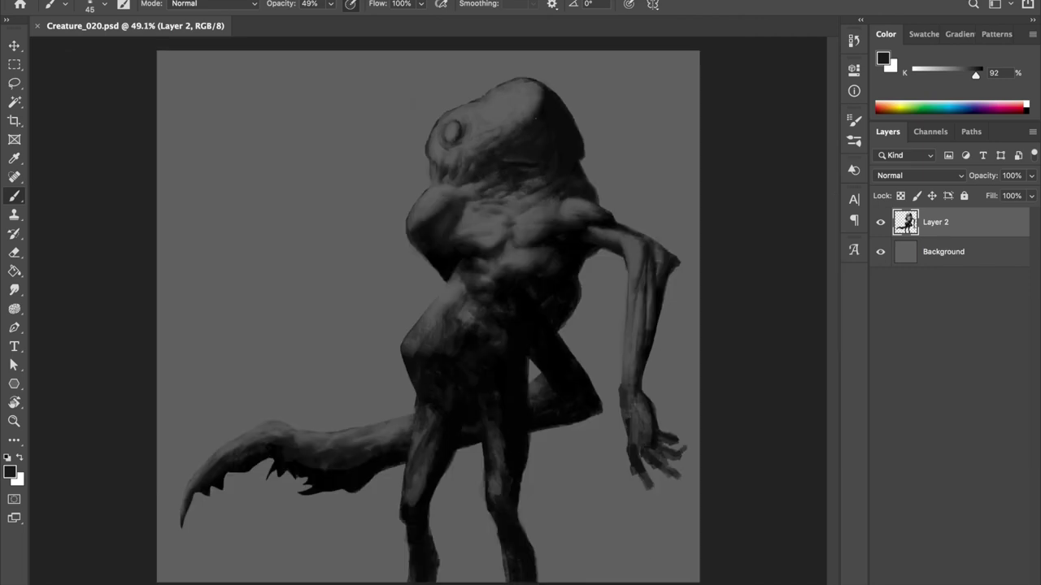
Paint near-black strokes on the lower torso and along the body's right edge.
scroll(488, 374, "up", 5)
left_click(471, 398, "alt")
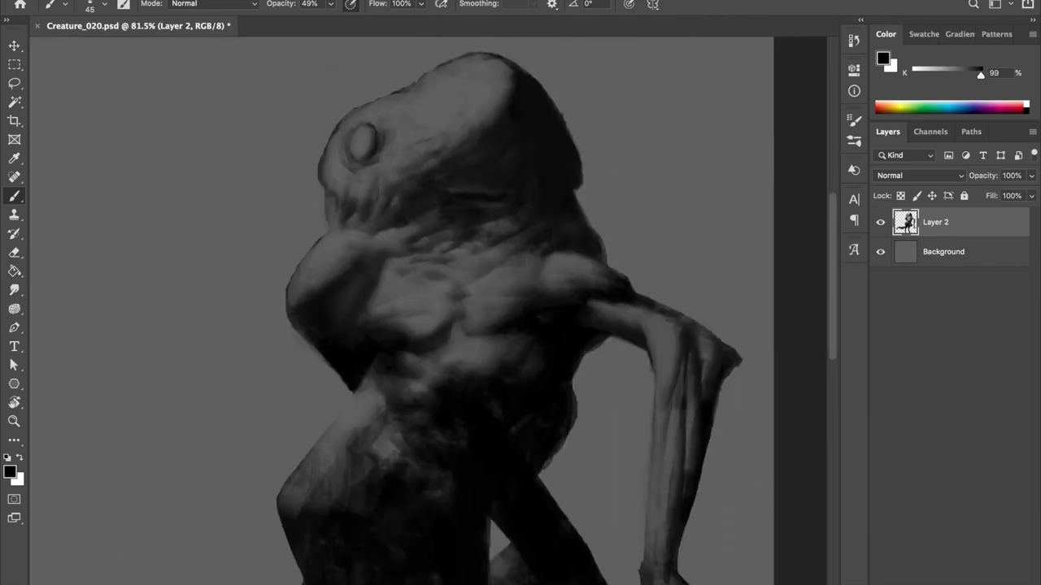
mouse_move(397, 457)
left_mouse_down()
mouse_move(367, 414)
mouse_move(379, 387)
left_mouse_up()
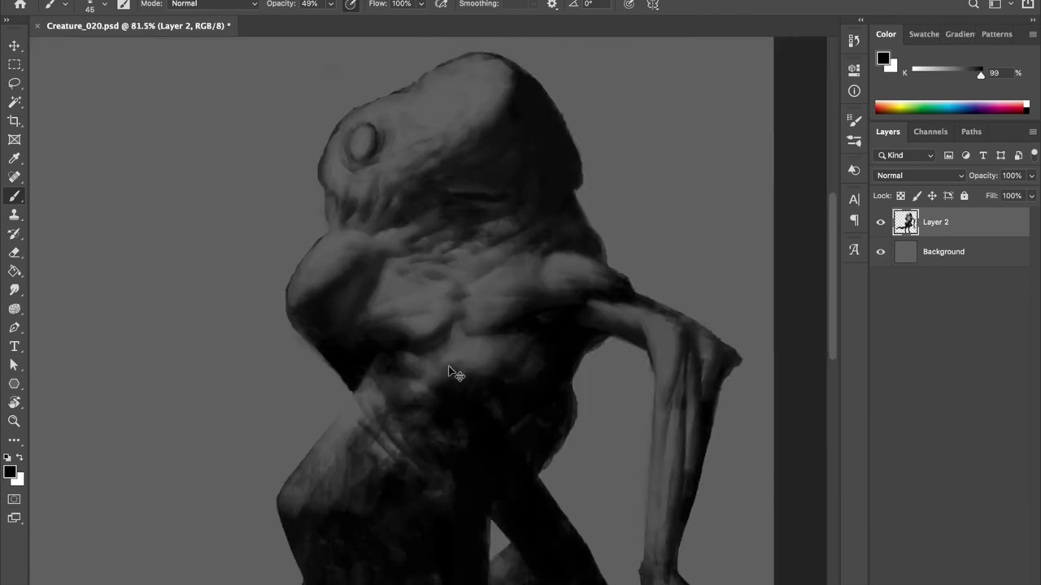
key("ctrl+shift+h")
mouse_move(290, 404)
left_mouse_down()
mouse_move(318, 332)
mouse_move(289, 385)
left_mouse_up()
left_click_drag(329, 340, 286, 402)
Sample mid greys from the body and mirror the canvas view.
left_click(324, 330, "alt")
left_click_drag(290, 312, 379, 298)
left_click(261, 295, "alt")
scroll(274, 266, "down", 2)
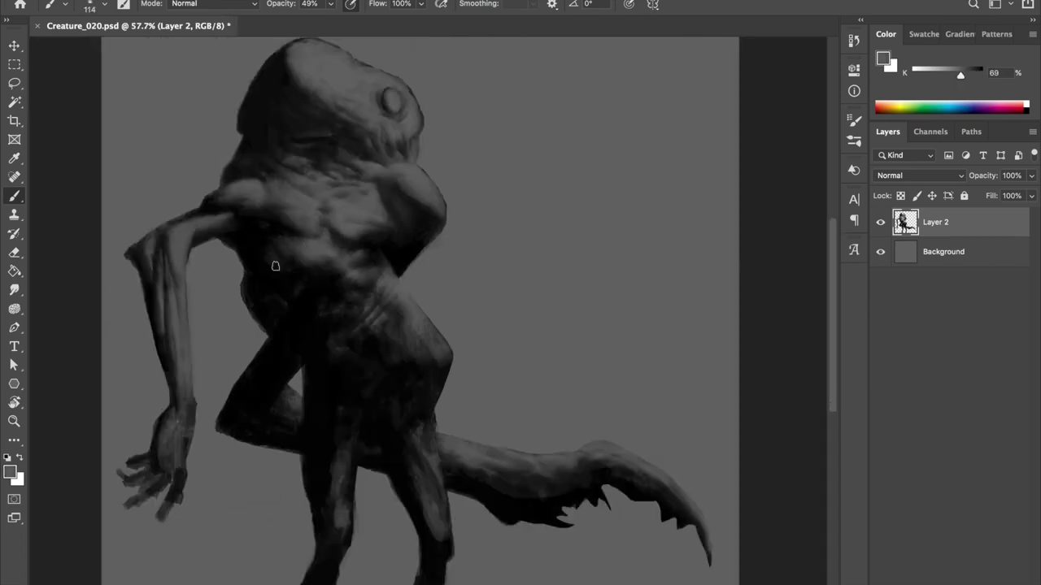
key("h")
Pick a near-black from the neck with a smaller brush and save.
left_click(422, 218, "alt")
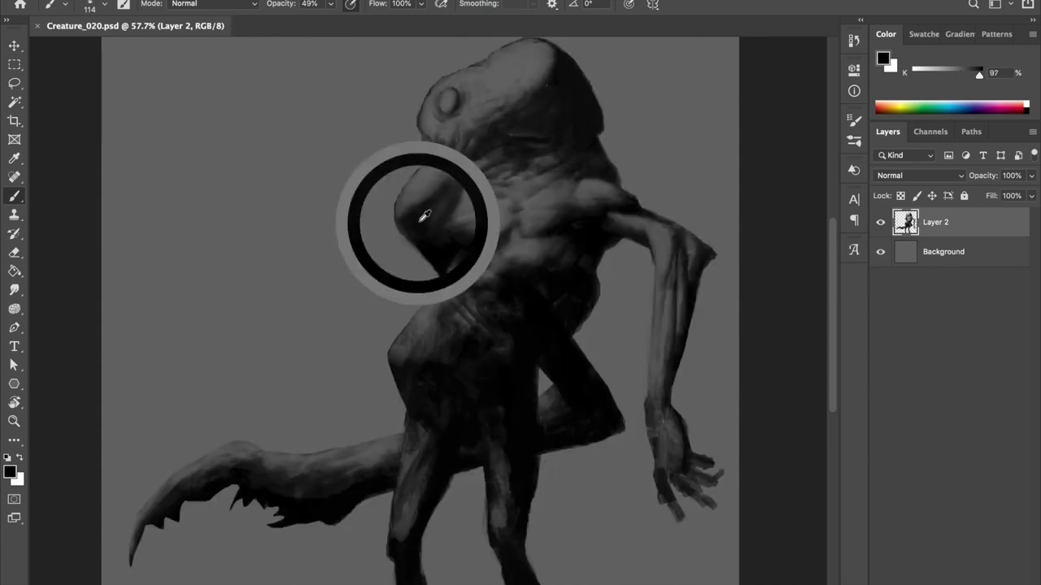
key("bracketleft")
key("bracketleft")
key("bracketleft")
scroll(579, 388, "up", 2)
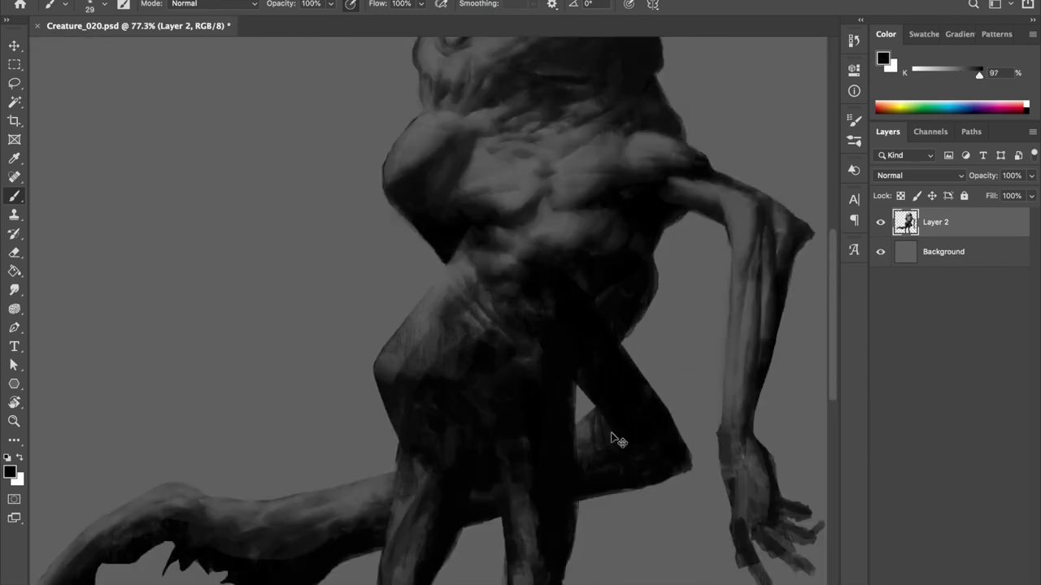
key("ctrl+s")
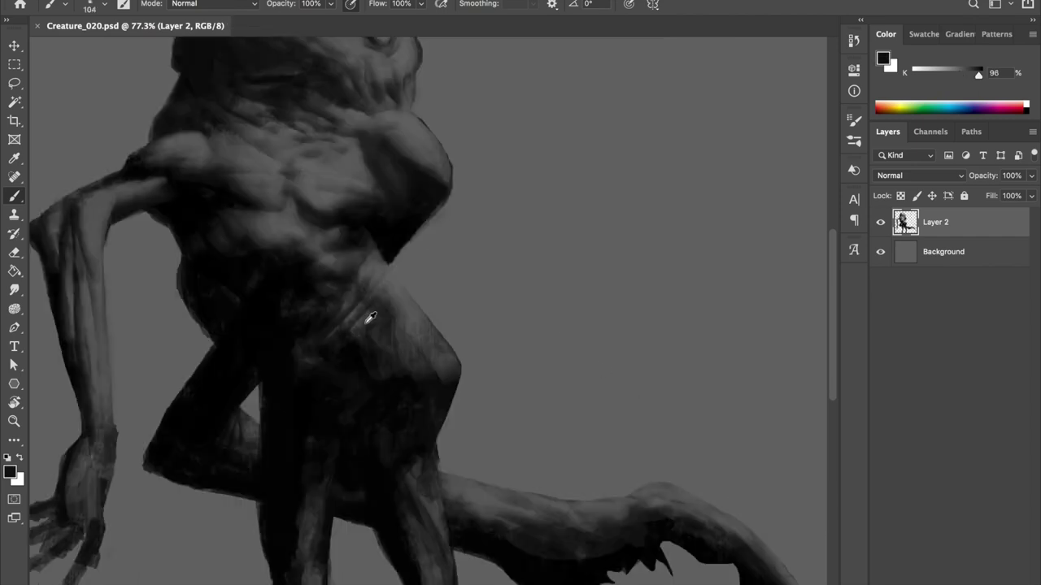
Darken the chest with near-black brush strokes.
left_click(340, 369, "alt")
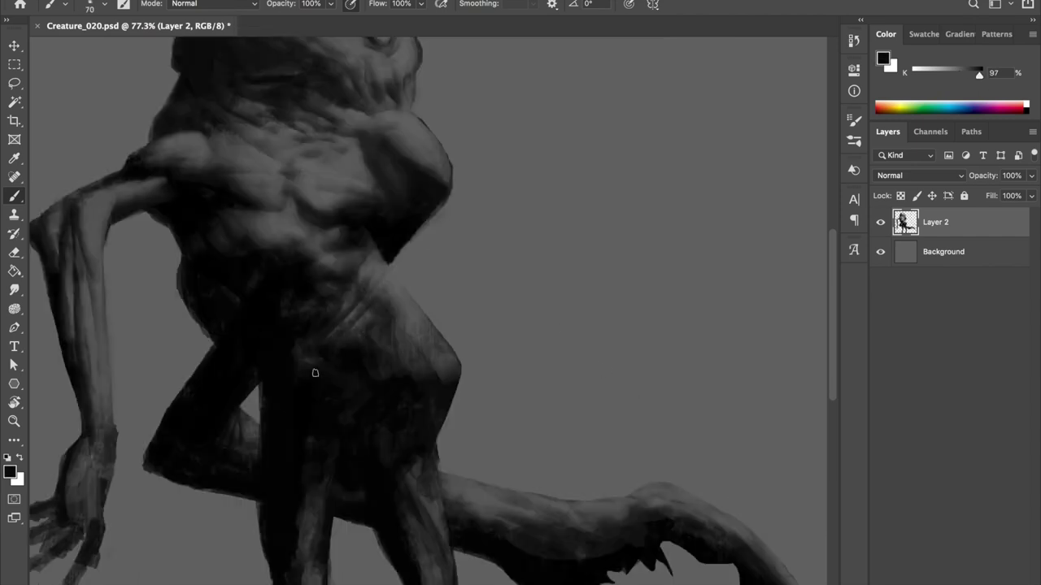
left_click(373, 261, "alt")
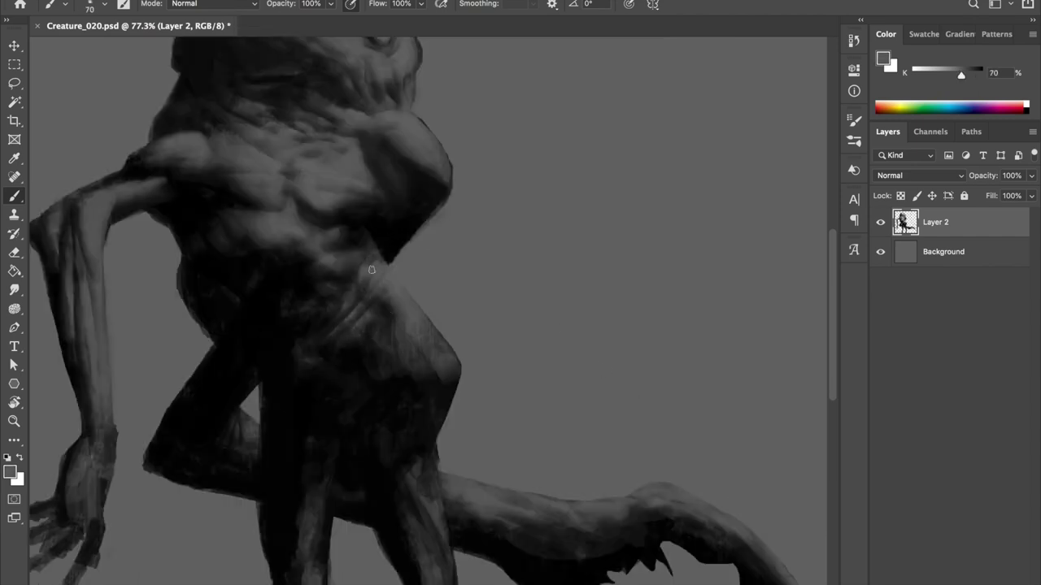
left_click(302, 192, "alt")
left_click_drag(301, 192, 262, 211)
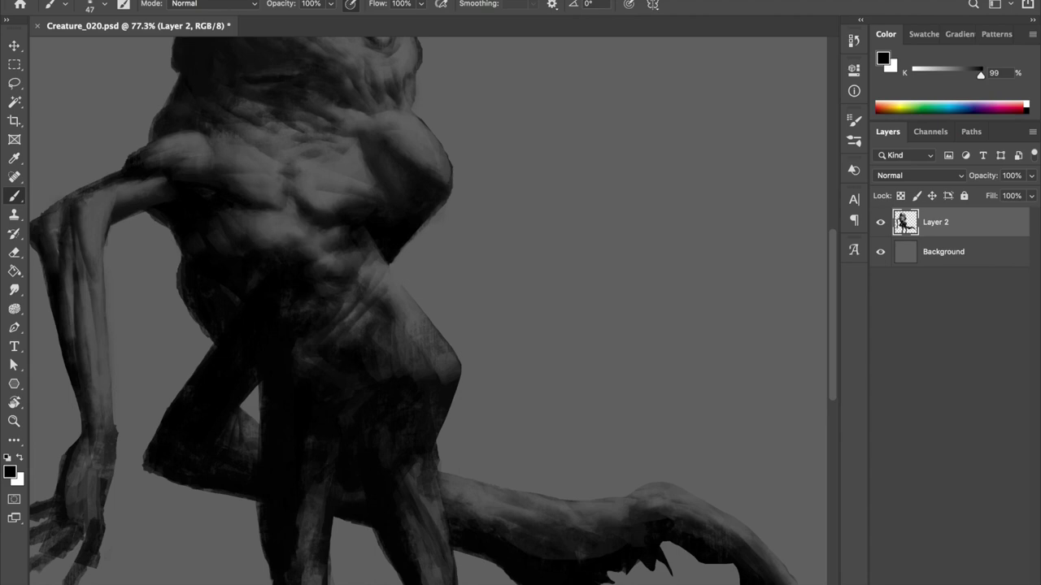
left_click(318, 210, "alt")
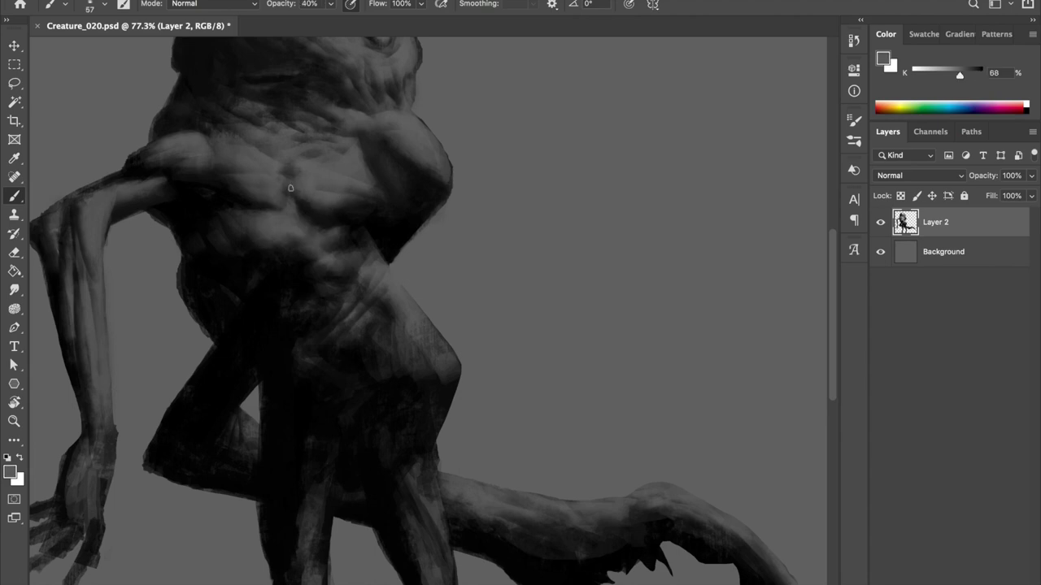
Sample near-black tones from the body and arm while mirroring the canvas to check.
key("h")
key("h")
left_click(209, 155, "alt")
left_click(96, 197, "alt")
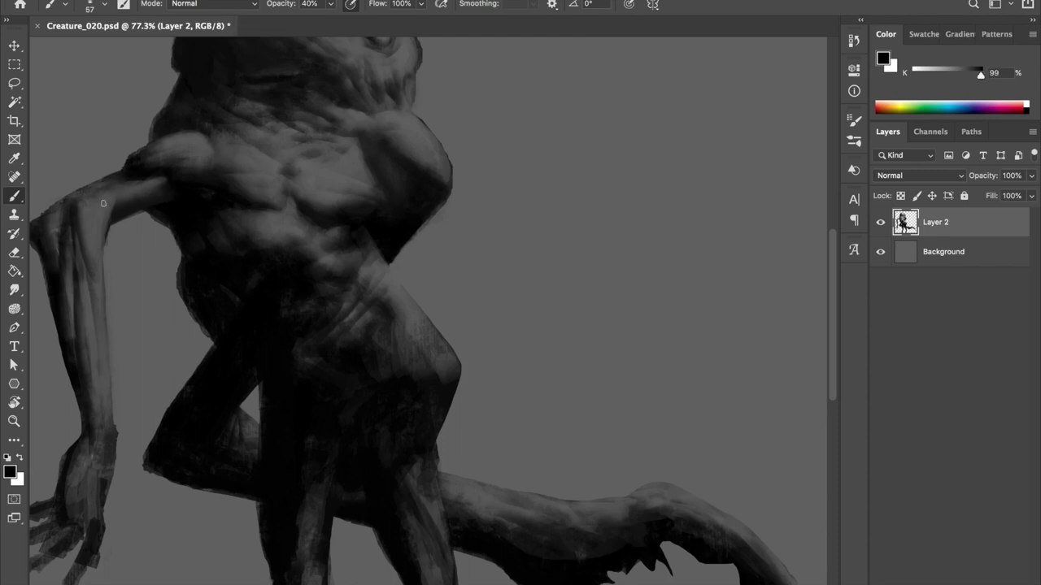
key("h")
Paint lighter grey highlights along the raised forearm.
left_click(768, 258, "alt")
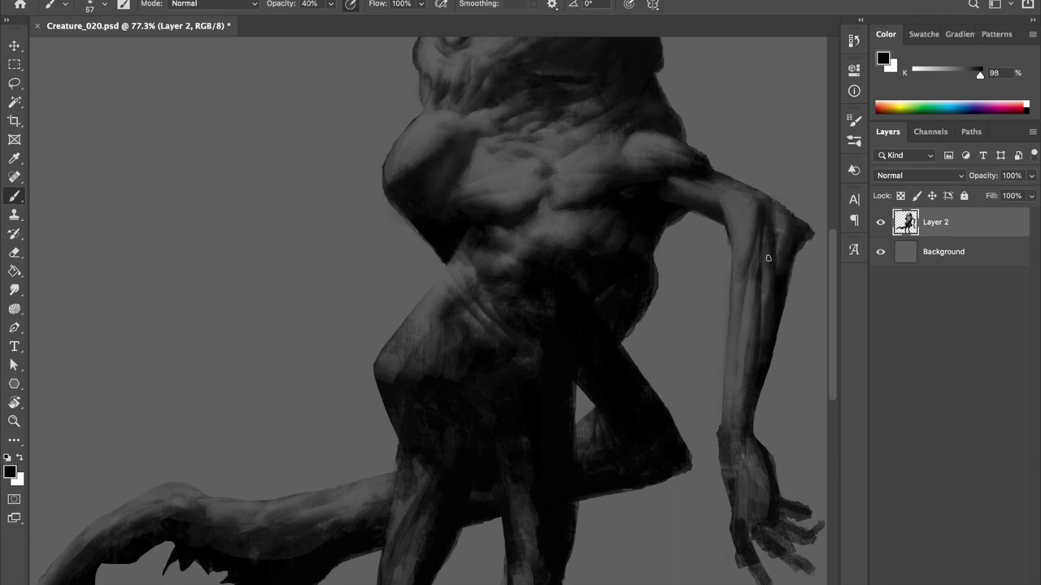
left_click_drag(768, 257, 657, 213)
left_click(643, 255, "alt")
left_click_drag(639, 237, 624, 358)
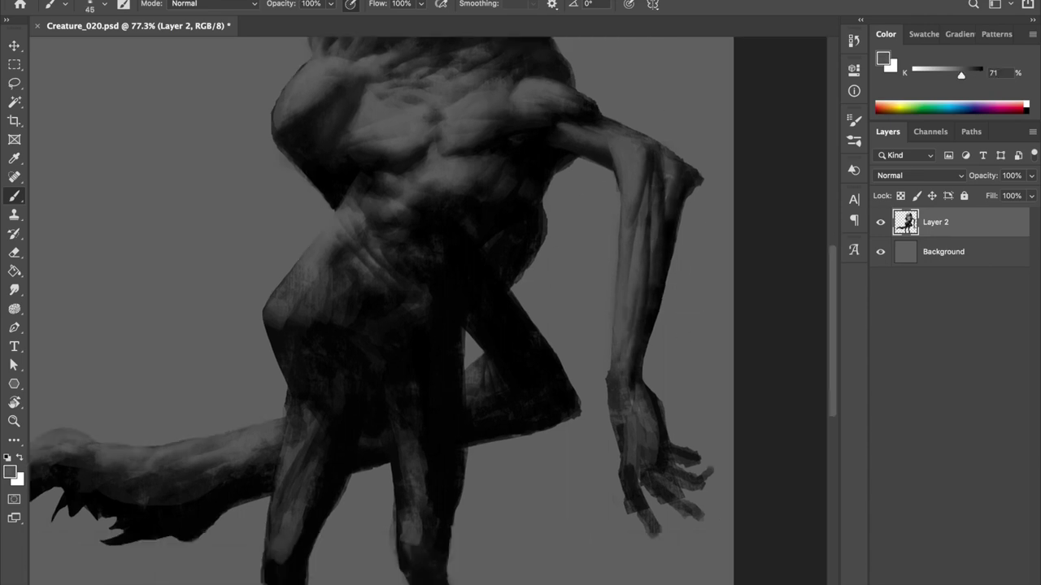
key("h")
scroll(627, 249, "down", 2)
left_click_drag(421, 218, 412, 244)
Soften the chest and shoulder shadow with a 37 px brush, then save.
key("d")
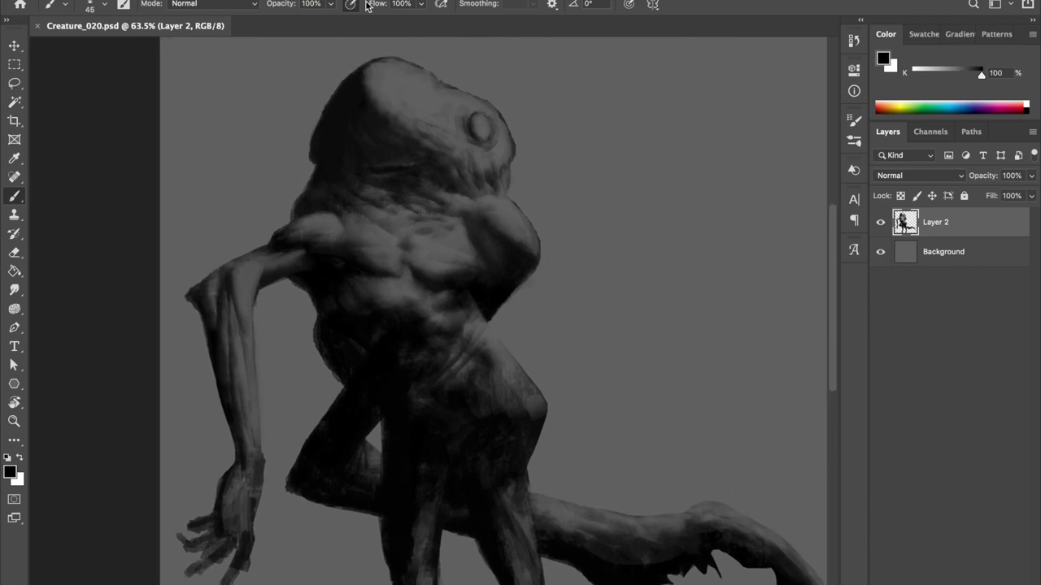
left_click(316, 219, "alt")
left_click_drag(439, 268, 418, 291)
left_click(488, 269, "alt")
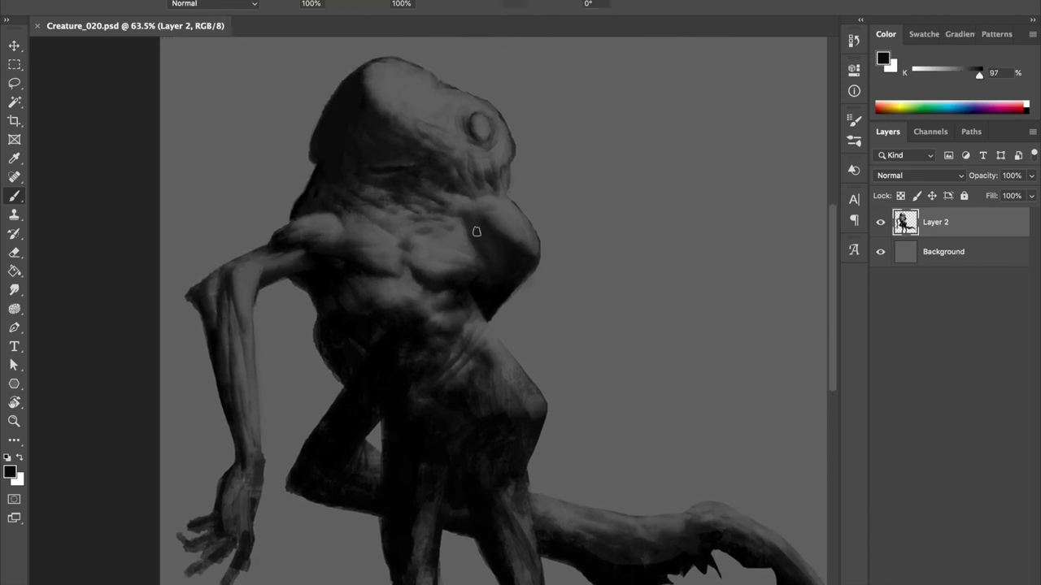
left_click_drag(477, 232, 511, 269)
key("ctrl+s")
Shade the top of the head with darker, then lighter grey strokes.
left_click(455, 200, "alt")
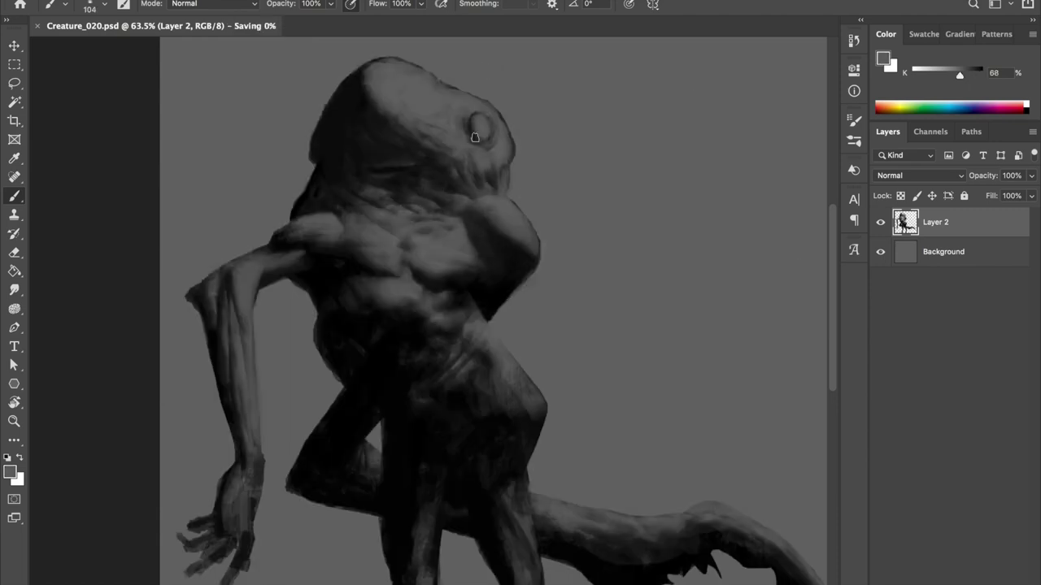
scroll(475, 138, "down", 3)
left_click(317, 302, "alt")
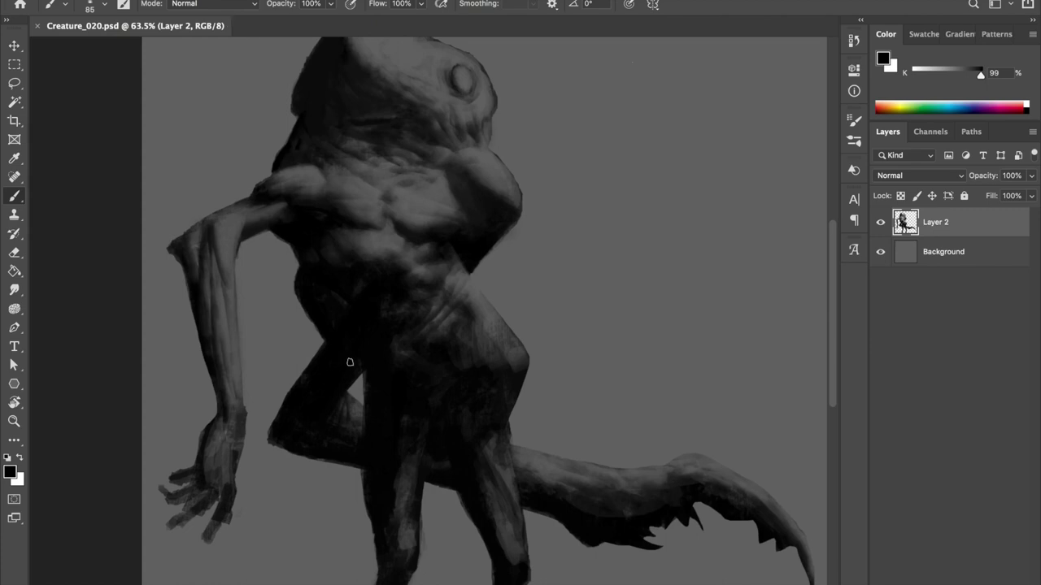
scroll(395, 279, "up", 3)
left_click_drag(358, 81, 326, 155)
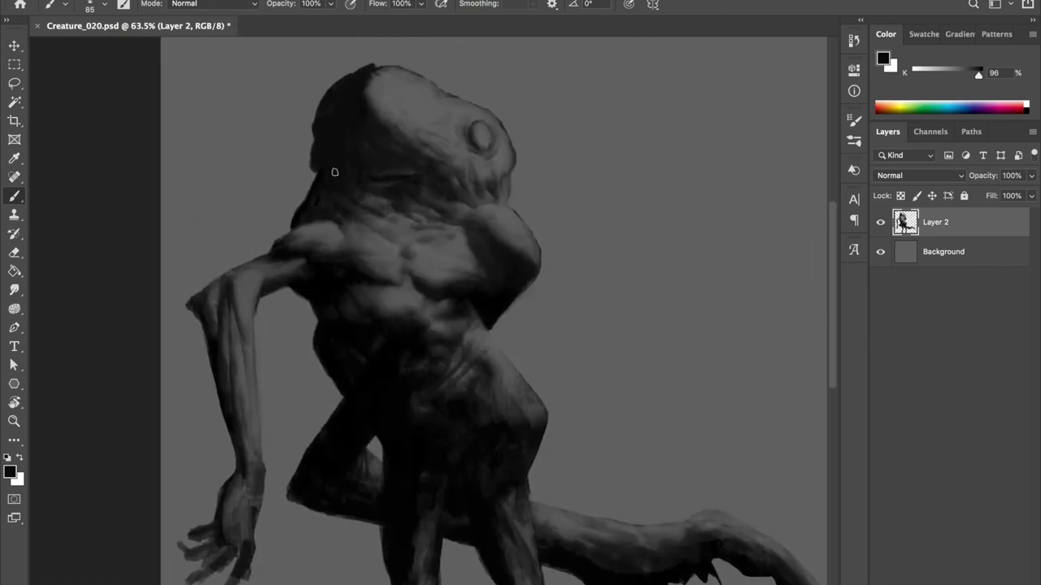
left_click(396, 81, "alt")
left_click_drag(374, 69, 368, 109)
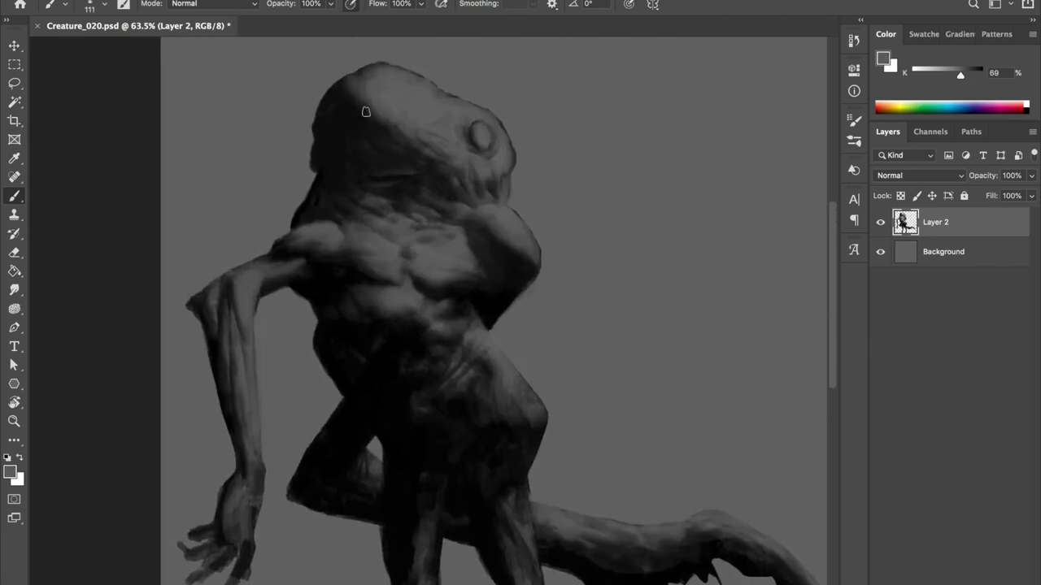
Sample darker head tones at 40% opacity, save, then restore 100% opacity and a smaller brush.
left_click(351, 124, "alt")
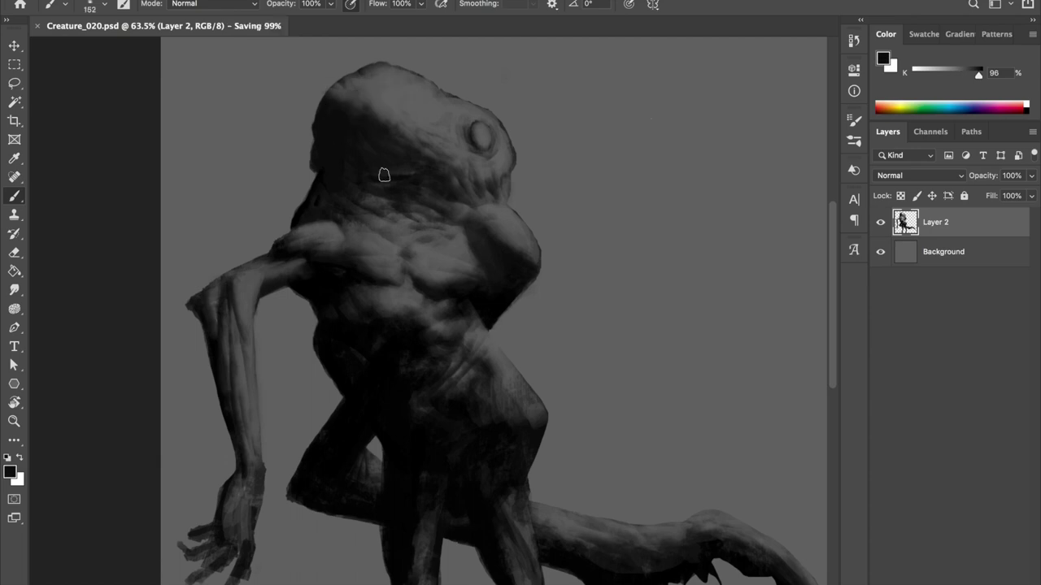
key("bracketright")
left_click(362, 116, "alt")
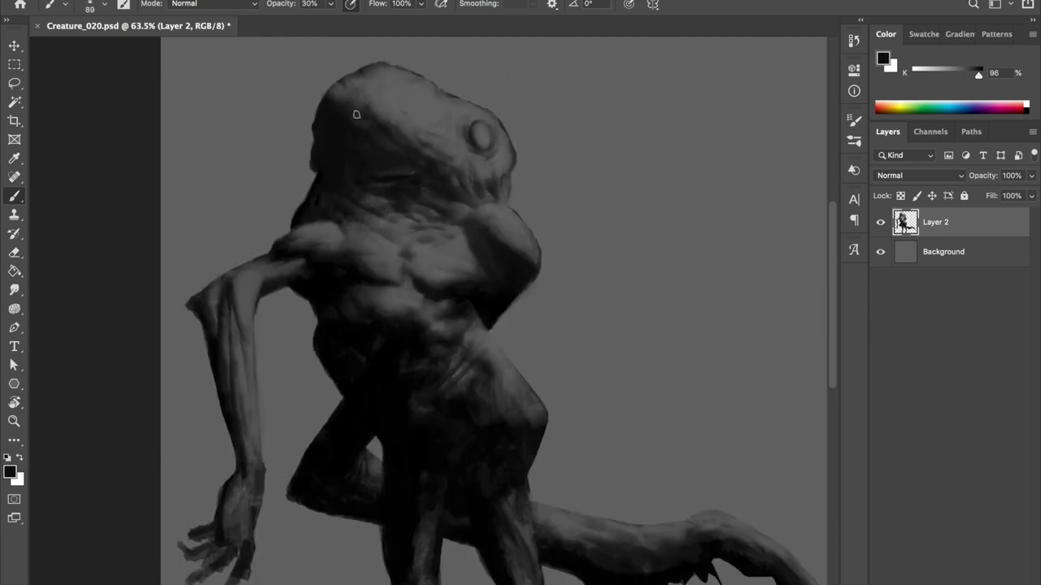
left_click(434, 184, "alt")
key("4")
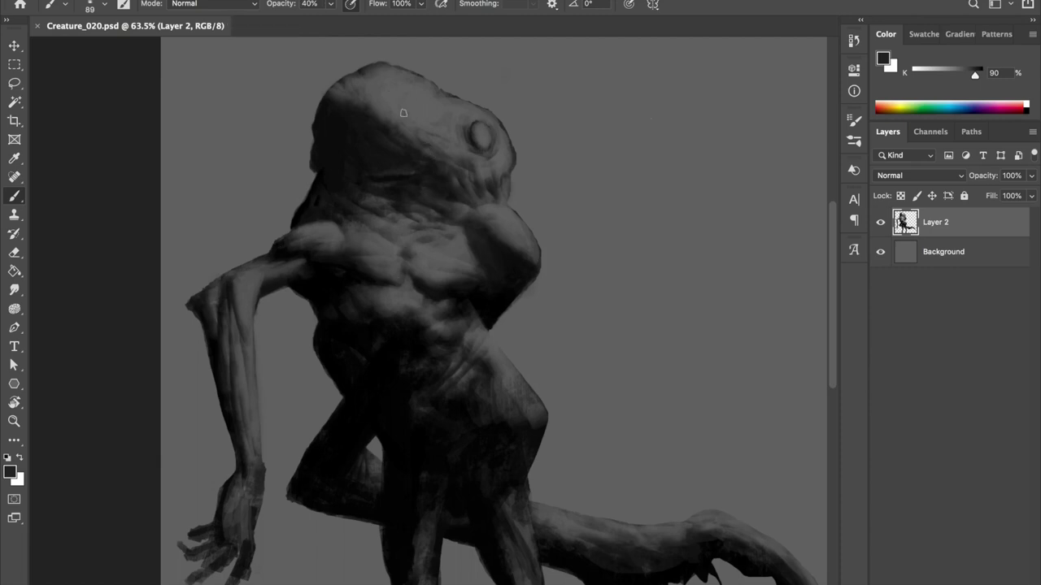
left_click(336, 123, "alt")
key("ctrl+s")
key("0")
key("bracketleft")
key("bracketleft")
key("bracketleft")
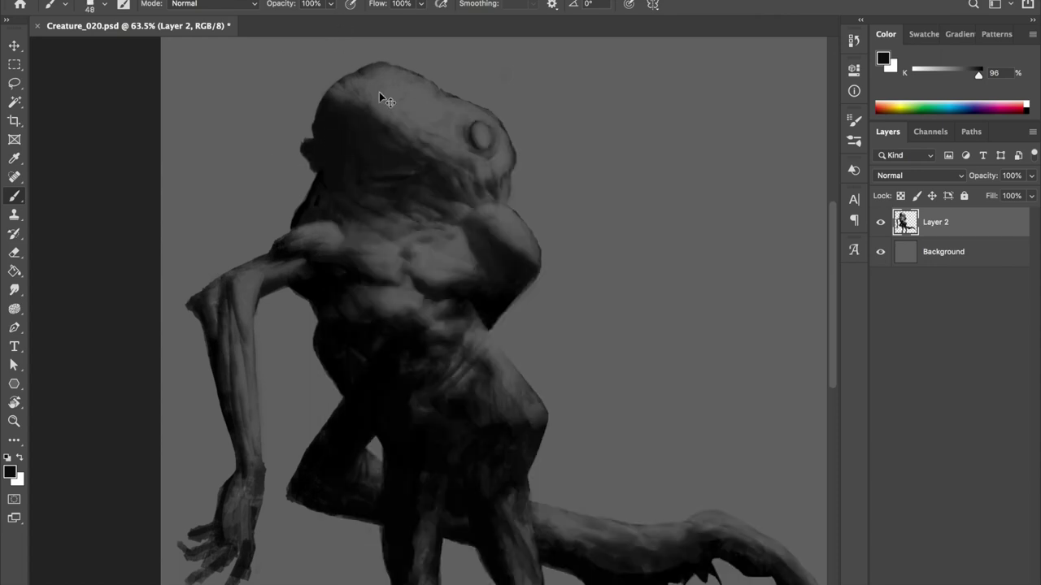
Try black lasso-filled horn spikes beside the head, then undo them.
key("l")
mouse_move(325, 106)
left_mouse_down()
mouse_move(314, 144)
mouse_move(322, 158)
left_mouse_up()
key("g")
left_click(303, 130)
key("ctrl+d")
key("ctrl+z")
Try a black beak-shaped horn fill on the head and undo it.
key("l")
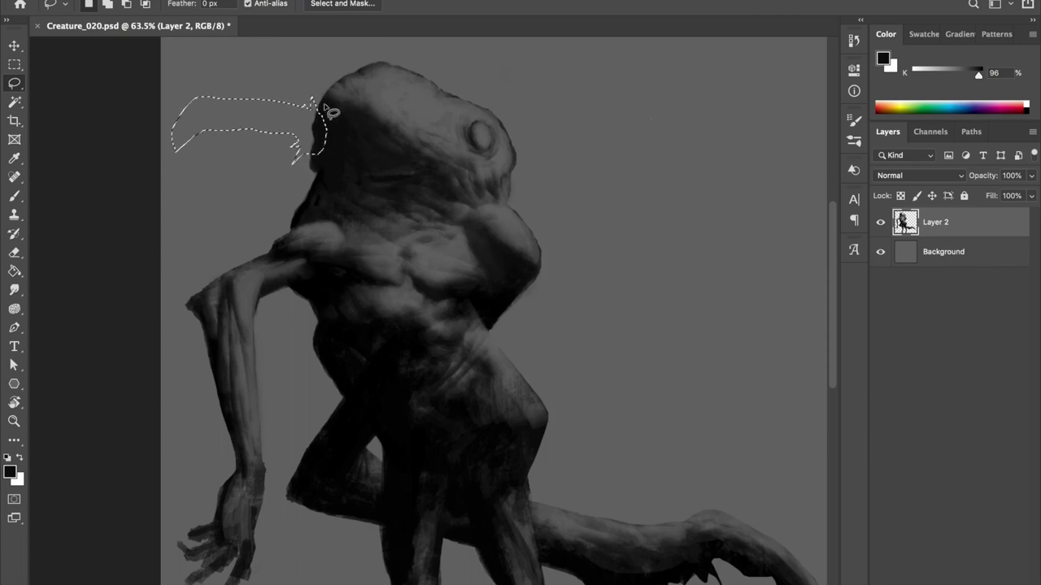
key("g")
left_click(244, 114)
key("ctrl+d")
key("ctrl+z")
key("ctrl+z")
Paint a round eye on the head with the Brush, then undo it.
key("b")
right_click(376, 122)
key("Escape")
key("ctrl+d")
left_click(402, 144, "alt")
left_click_drag(383, 139, 366, 131)
left_click(402, 154, "alt")
key("bracketright")
key("ctrl+z")
Repaint the head darker and smoother and soften the shoulder, lowering opacity to 40%.
left_click(483, 142, "alt")
mouse_move(353, 151)
left_mouse_down()
mouse_move(365, 130)
mouse_move(488, 163)
left_mouse_up()
key("e")
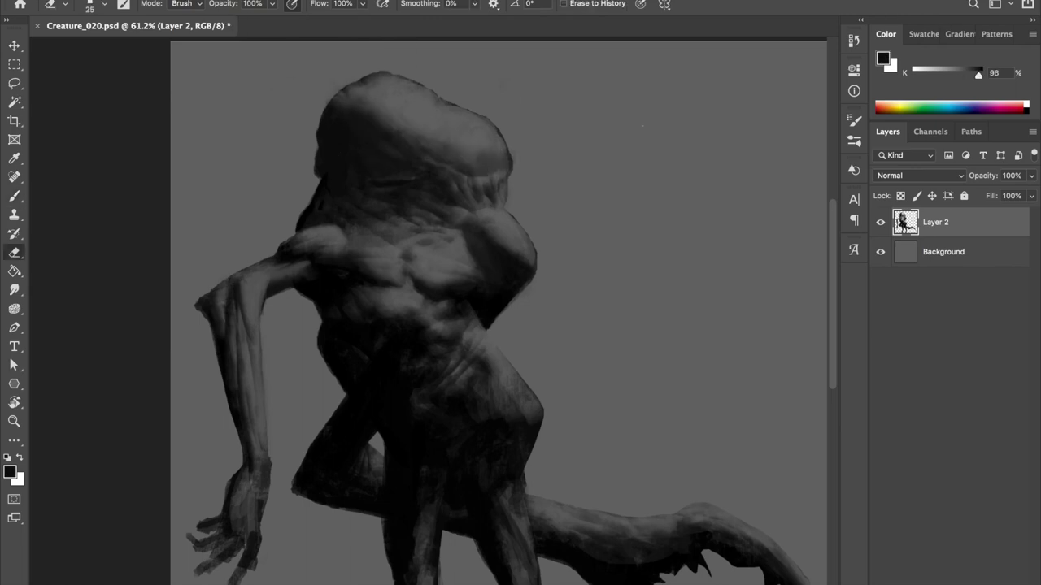
mouse_move(324, 277)
left_mouse_down()
mouse_move(281, 281)
mouse_move(325, 282)
left_mouse_up()
left_click(317, 276, "alt")
key("4")
Mirror the canvas to compare proportions, restore full opacity, and sample black.
key("ctrl+shift+h")
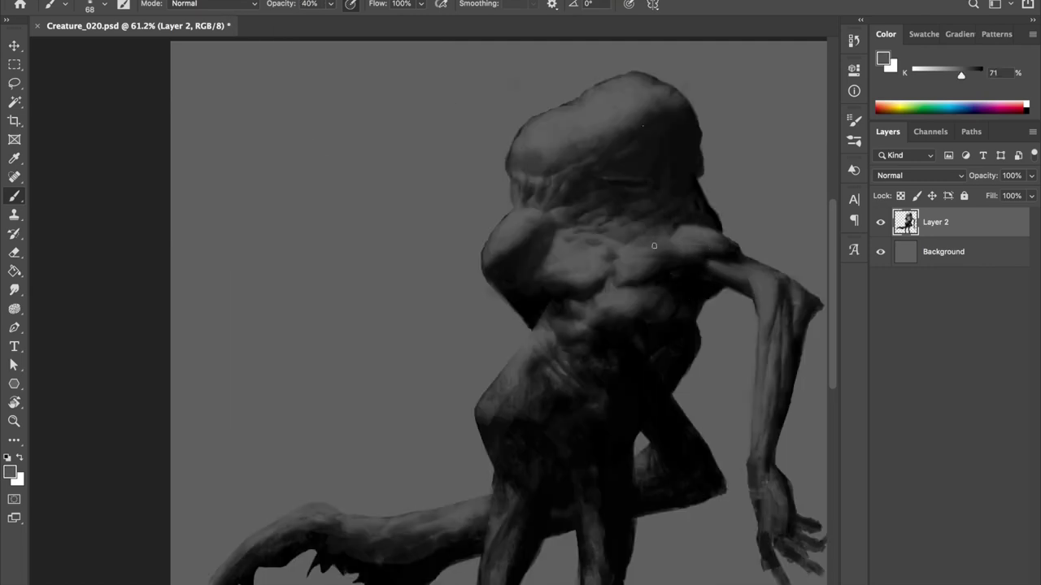
key("ctrl+shift+h")
key("0")
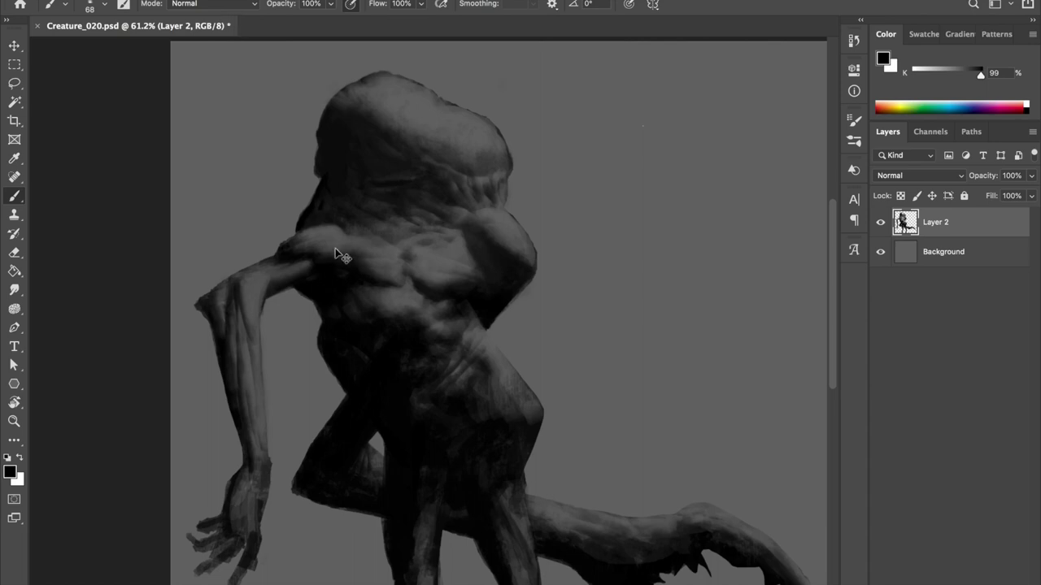
key("ctrl+shift+h")
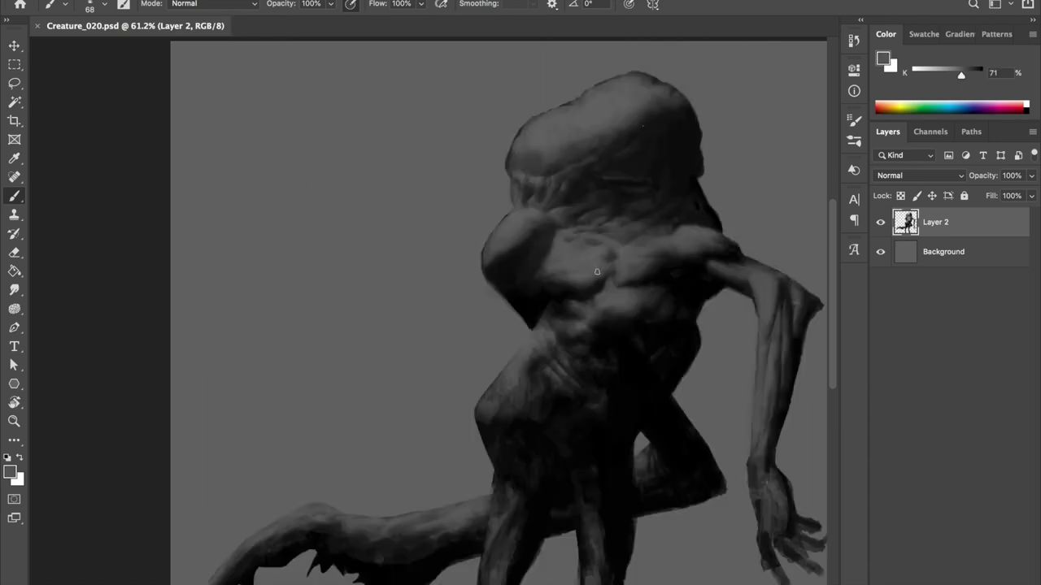
left_click_drag(690, 162, 650, 174)
left_click(648, 150, "alt")
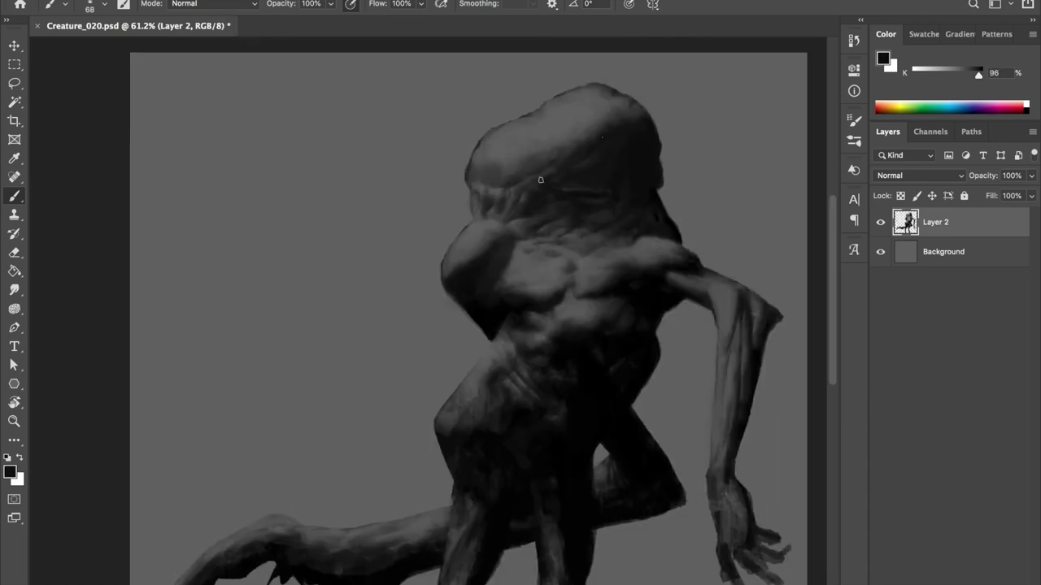
Mirror the canvas view, sample dark greys from the head, and shrink the brush.
left_click(520, 161, "alt")
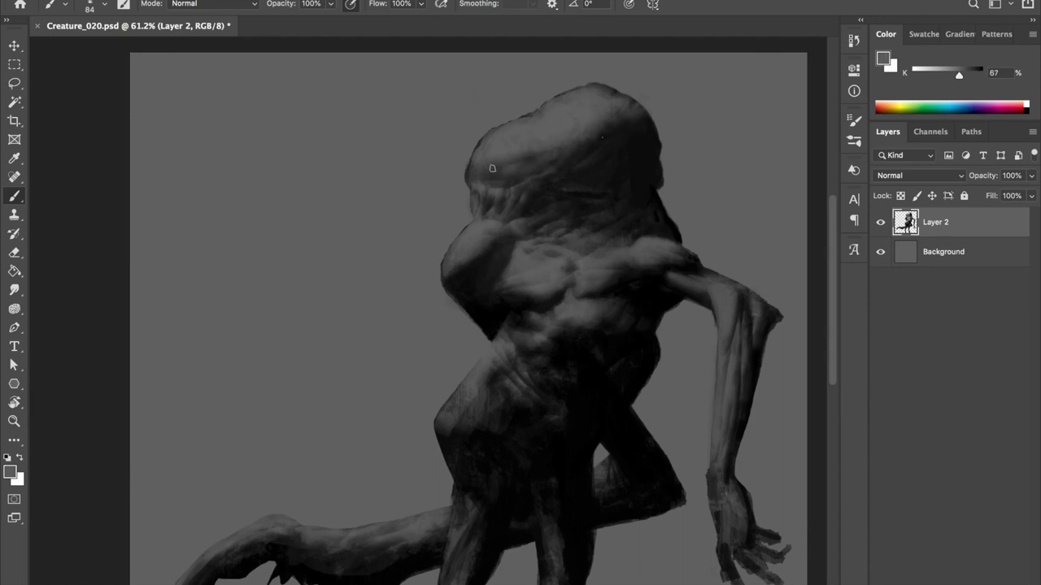
key("ctrl+shift+h")
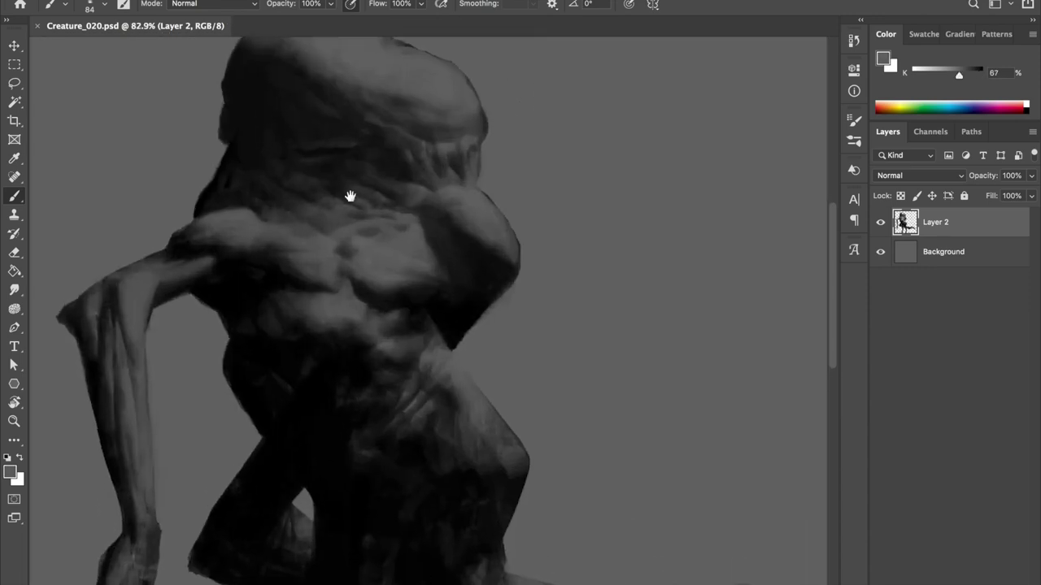
scroll(349, 193, "up", 2)
left_click(270, 203, "alt")
left_click(256, 190, "alt")
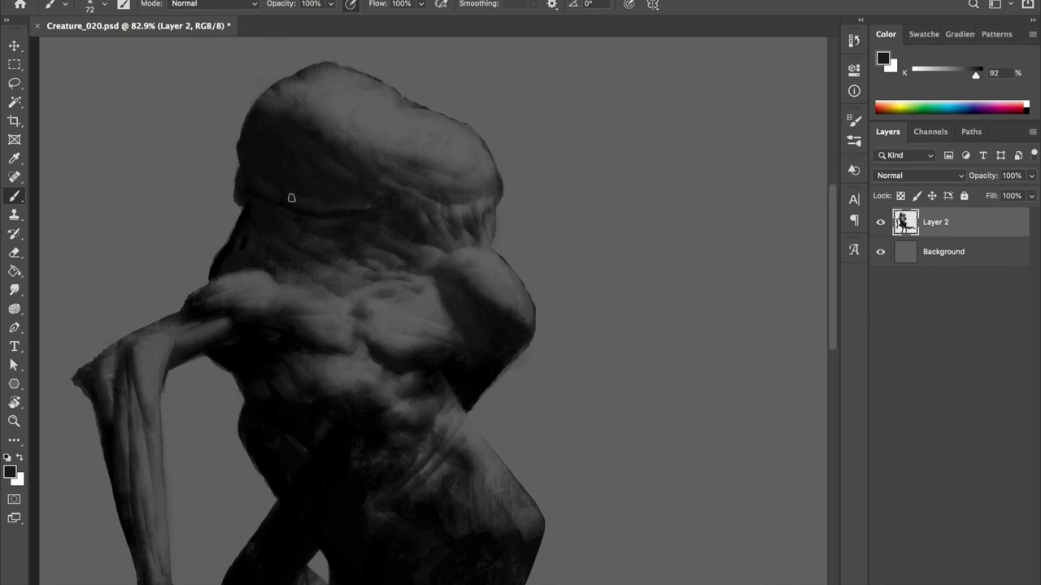
left_click(237, 245, "alt")
key("[")
key("[")
left_click(260, 199, "alt")
left_click(307, 173, "alt")
Paint the dark mouth crease across the head with a 33 px brush and save.
right_click(409, 196)
left_click(436, 194)
left_click_drag(437, 194, 392, 192)
left_click(372, 220, "alt")
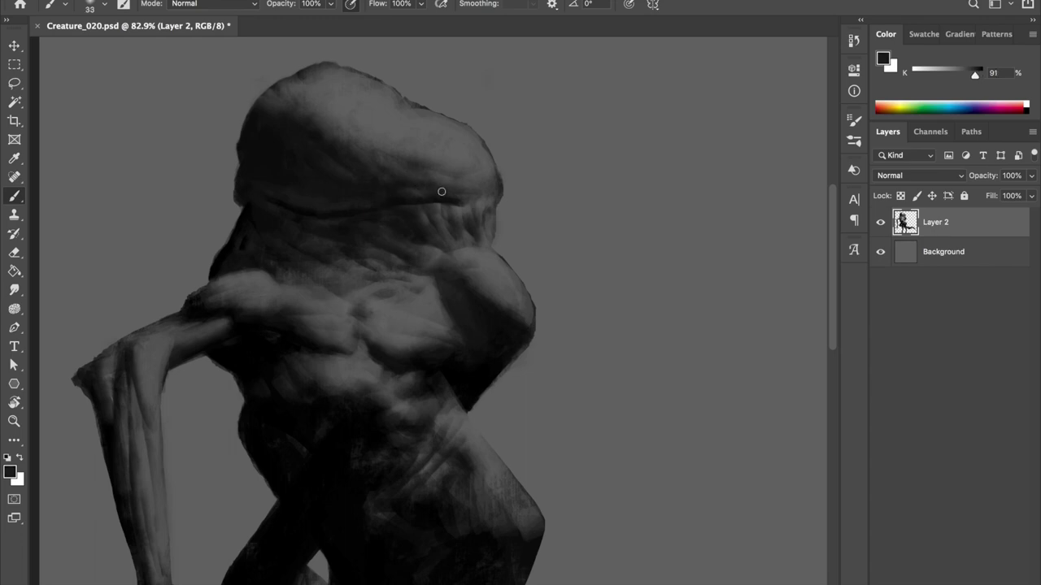
left_click(399, 134, "alt")
left_click(423, 214)
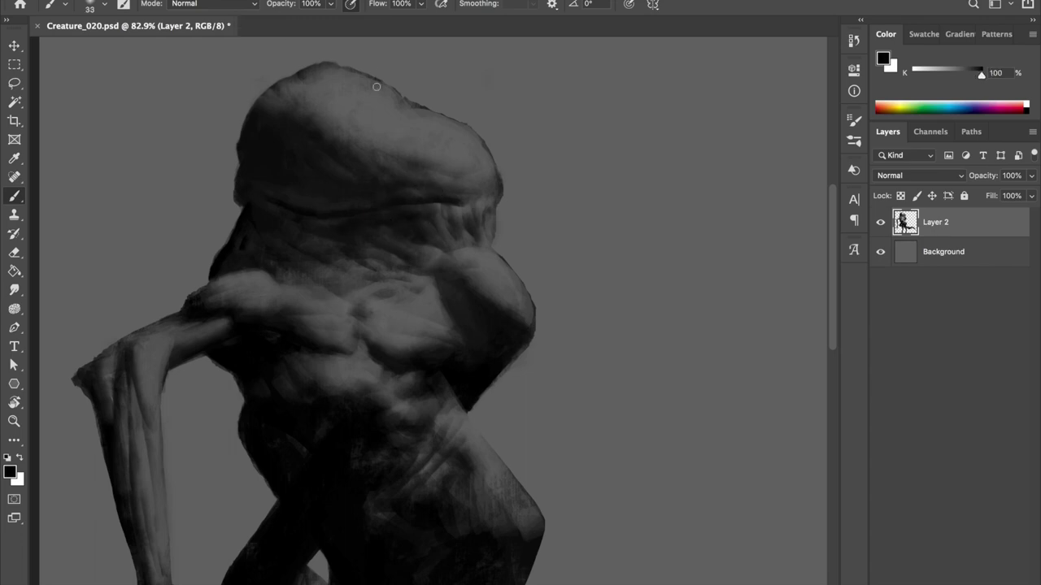
left_click(392, 241, "alt")
left_click(389, 226, "alt")
left_click(440, 233, "alt")
key("ctrl+s")
Add empty Layer 3 above Layer 2 with a smaller brush preset and near-black colour.
key("ctrl+alt+shift+n")
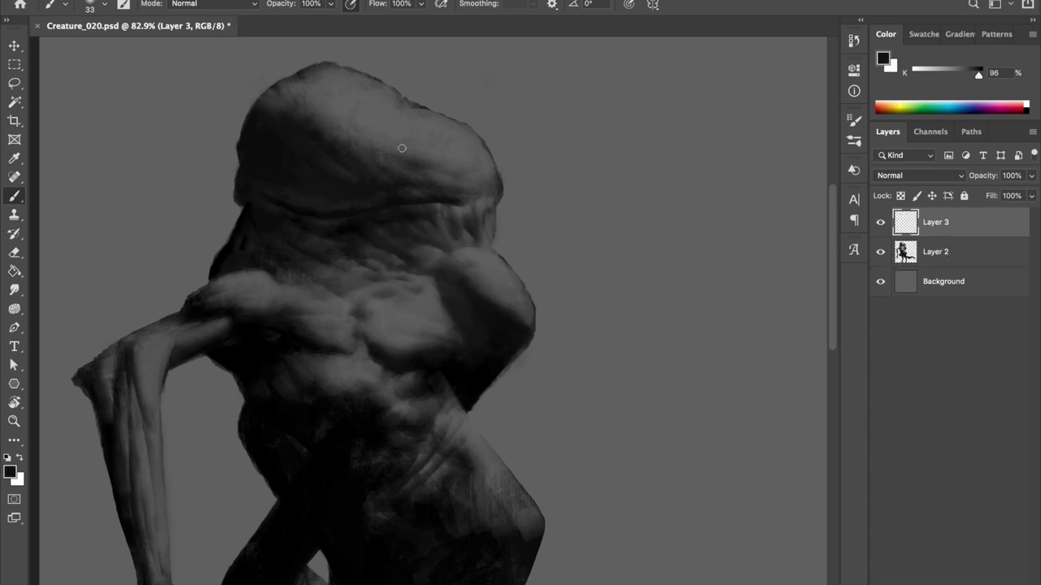
left_click(493, 363, "alt")
right_click(493, 363)
double_click(597, 417)
key("bracketright")
key("bracketright")
key("bracketright")
right_click(389, 236)
double_click(449, 186)
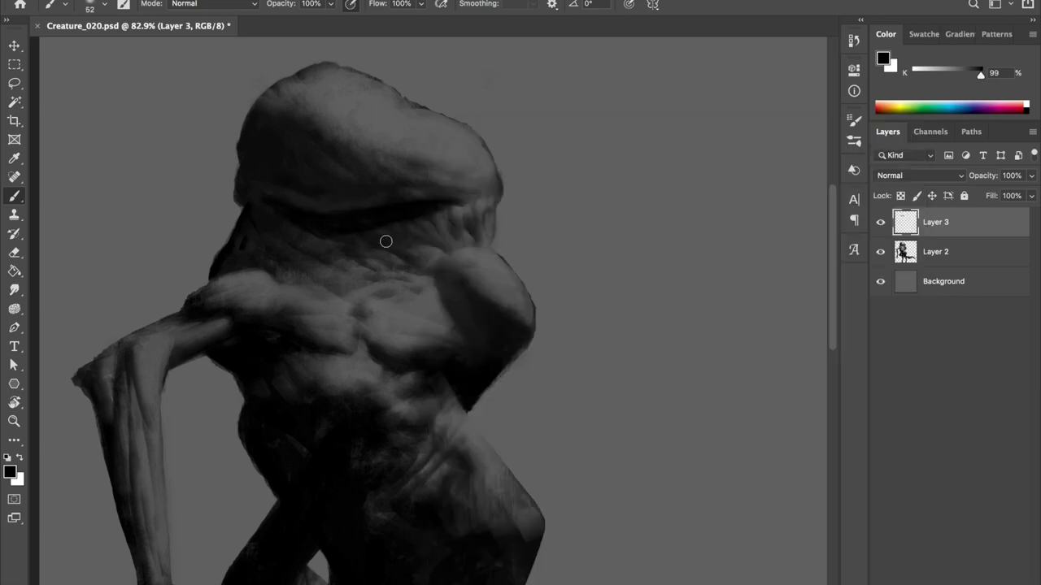
left_click(405, 239, "alt")
left_click(372, 237, "alt")
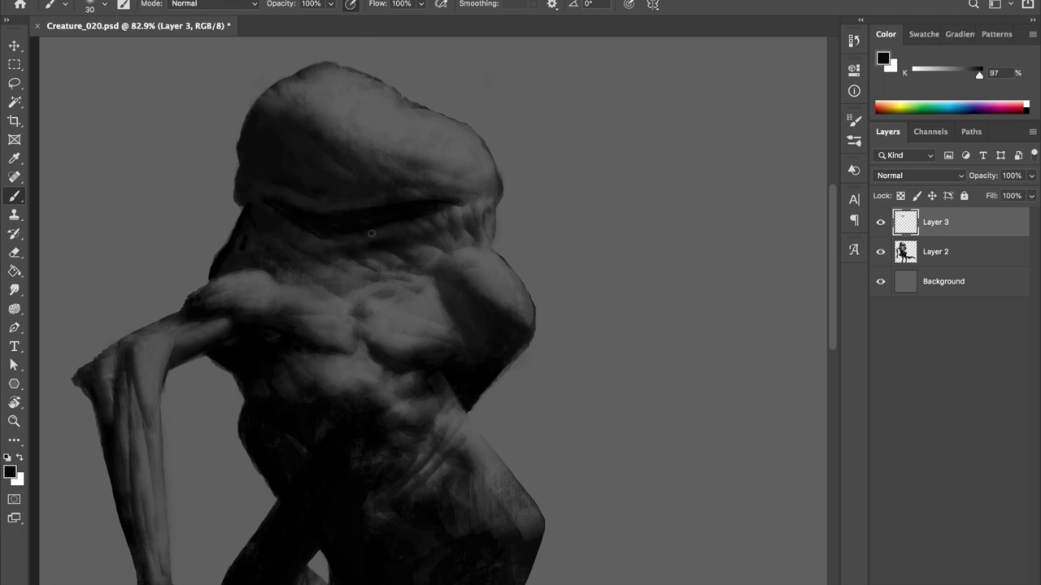
Paint dark shading under the mouth crease on Layer 3, save, and toggle its visibility.
scroll(360, 227, "down", 2)
left_click(309, 215)
left_click(261, 204, "alt")
key("ctrl+s")
right_click(396, 227)
key("Escape")
left_click(880, 222)
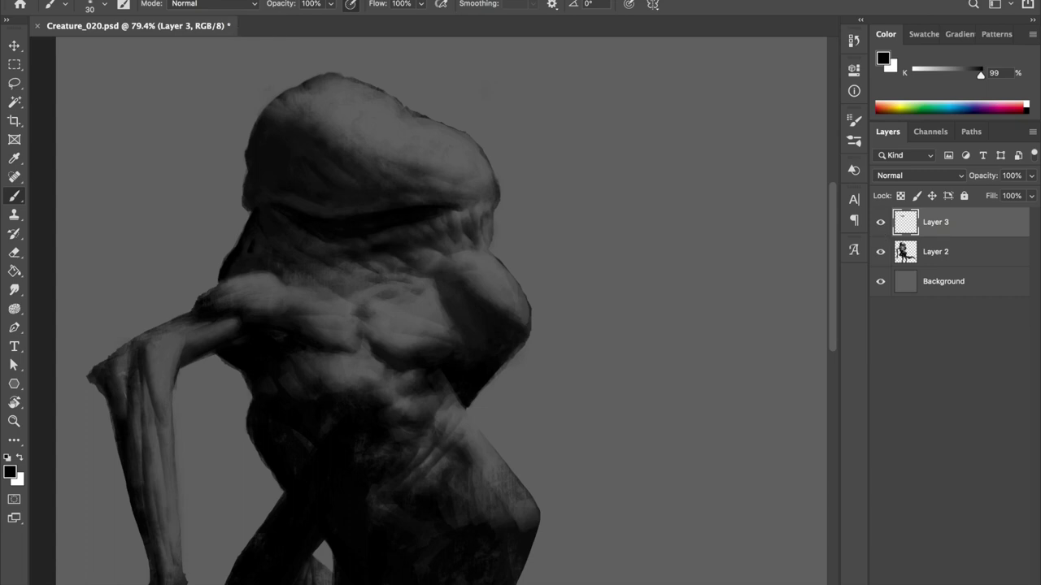
On a new layer, paint a row of light grey teeth along the mouth crease.
left_click_drag(327, 216, 324, 216)
left_click(379, 195, "alt")
key("ctrl+shift+alt+n")
left_click(364, 183, "alt")
left_click_drag(348, 230, 394, 216)
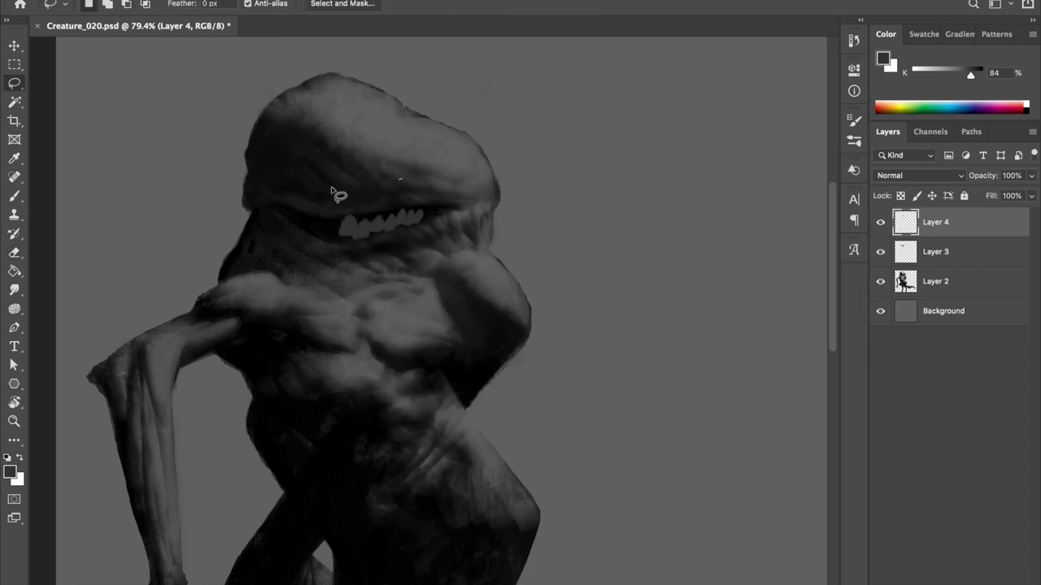
left_click_drag(340, 228, 331, 221)
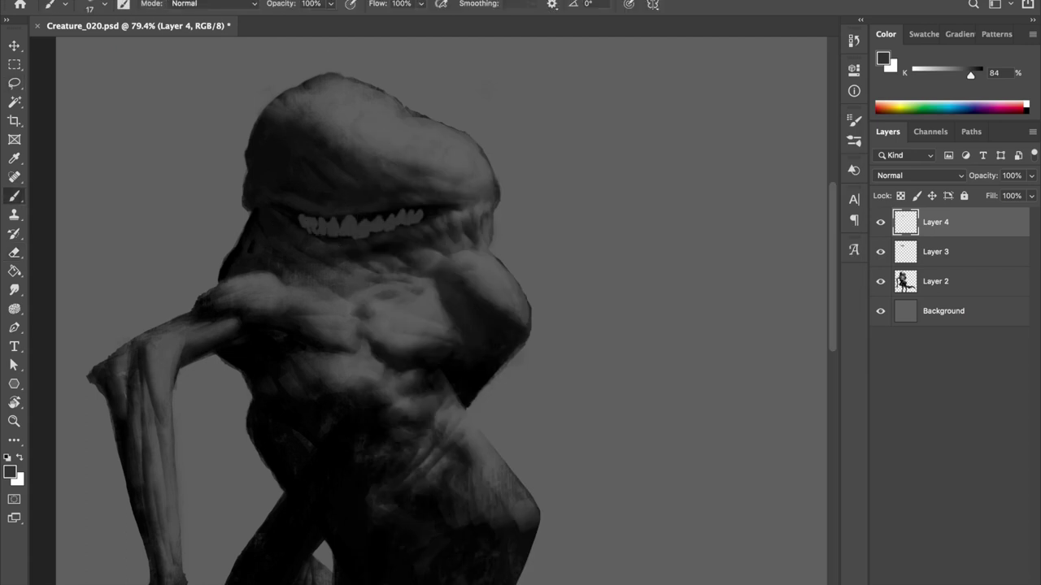
Nudge the teeth layer to check its placement and save the painting.
key("e")
key("ctrl+s")
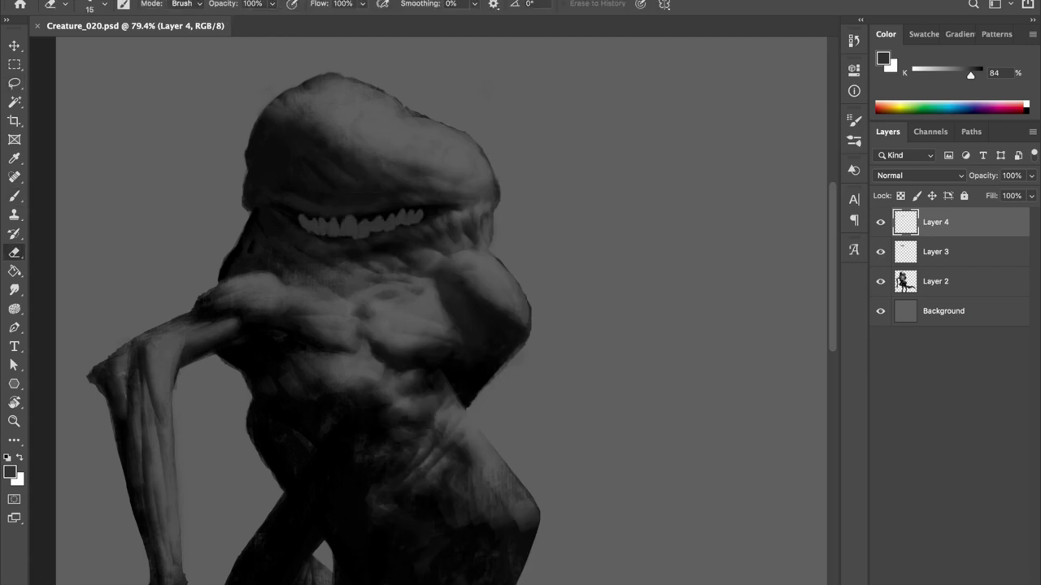
key("b")
key("ctrl+s")
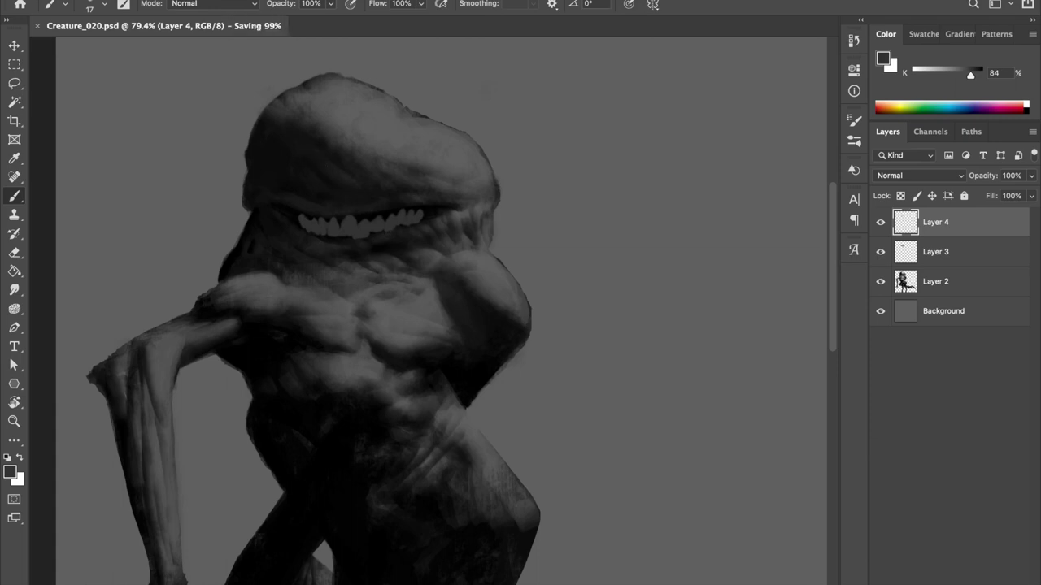
key("v")
left_click(404, 265)
left_click_drag(412, 276, 413, 275)
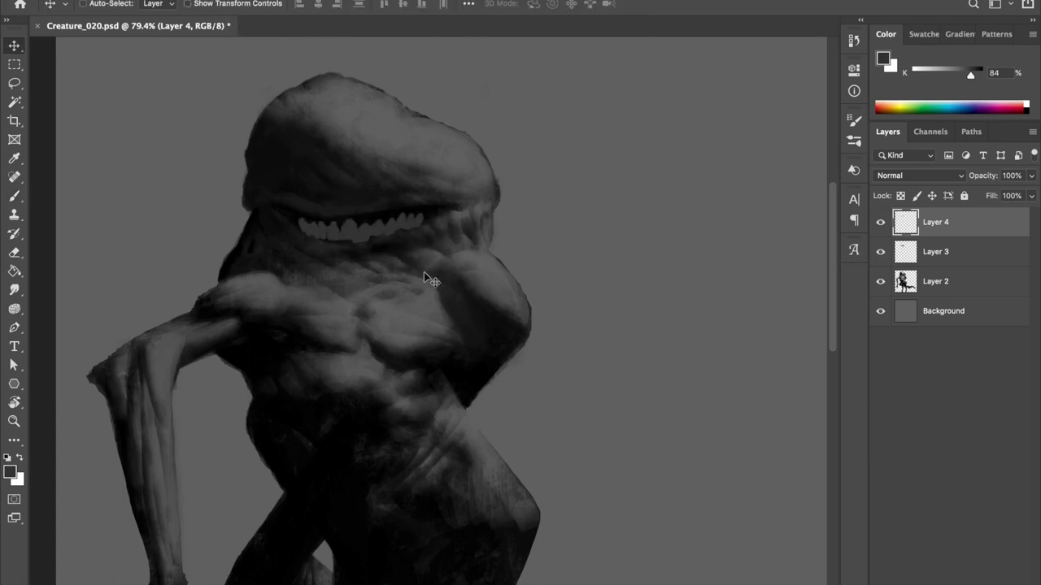
key("b")
key("l")
key("ctrl+s")
key("e")
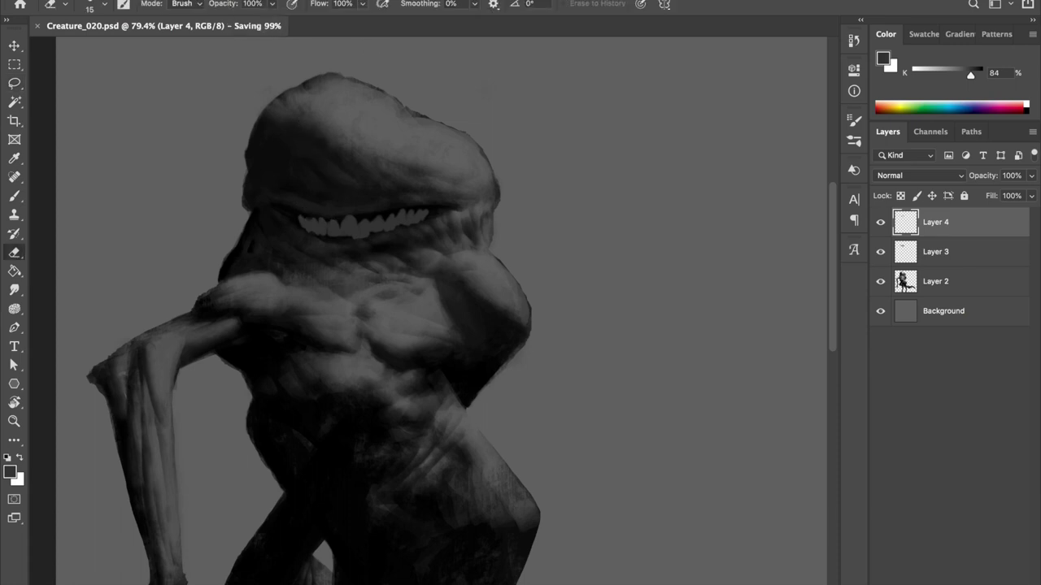
Add a layer clipped to the teeth with a size-35 brush at 50% opacity.
key("ctrl+shift+alt+n")
key("ctrl+alt+g")
key("b")
right_click(374, 118)
double_click(552, 417)
key("bracketleft")
key("bracketleft")
key("5")
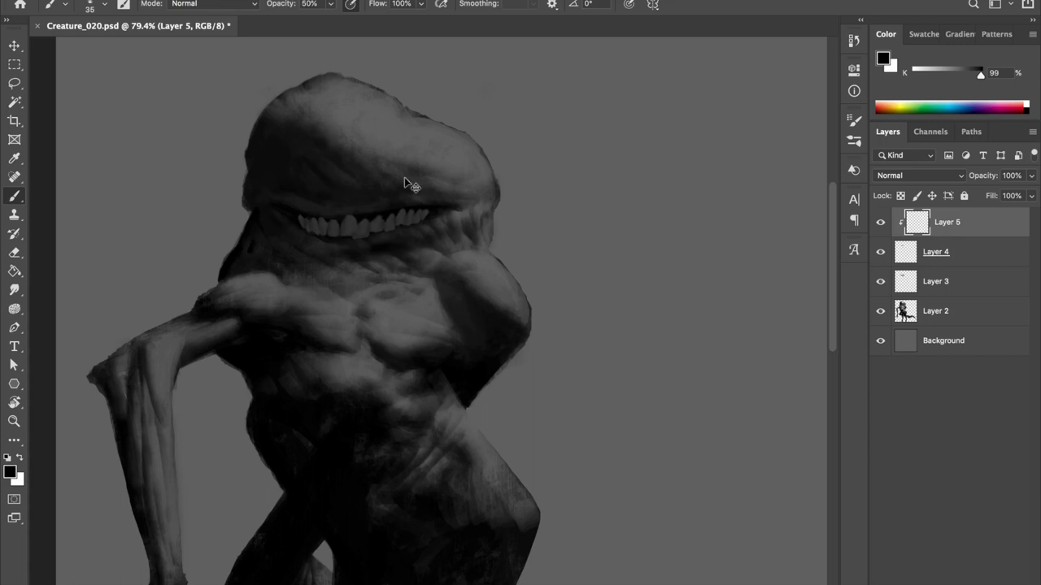
key("e")
right_click(370, 118)
key("Escape")
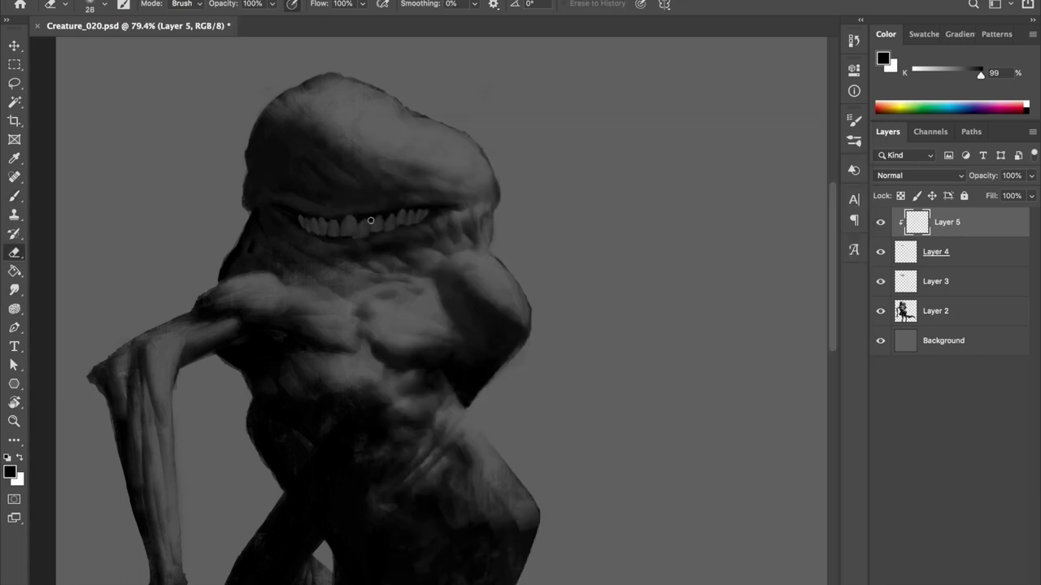
Darken the teeth by lowering Hue/Saturation lightness, then merge the shading layers down.
key("alt+bracketleft")
key("ctrl+u")
left_click_drag(674, 290, 665, 291)
key("Return")
key("ctrl+j")
key("ctrl+e")
key("ctrl+e")
key("ctrl+e")
key("ctrl+e")
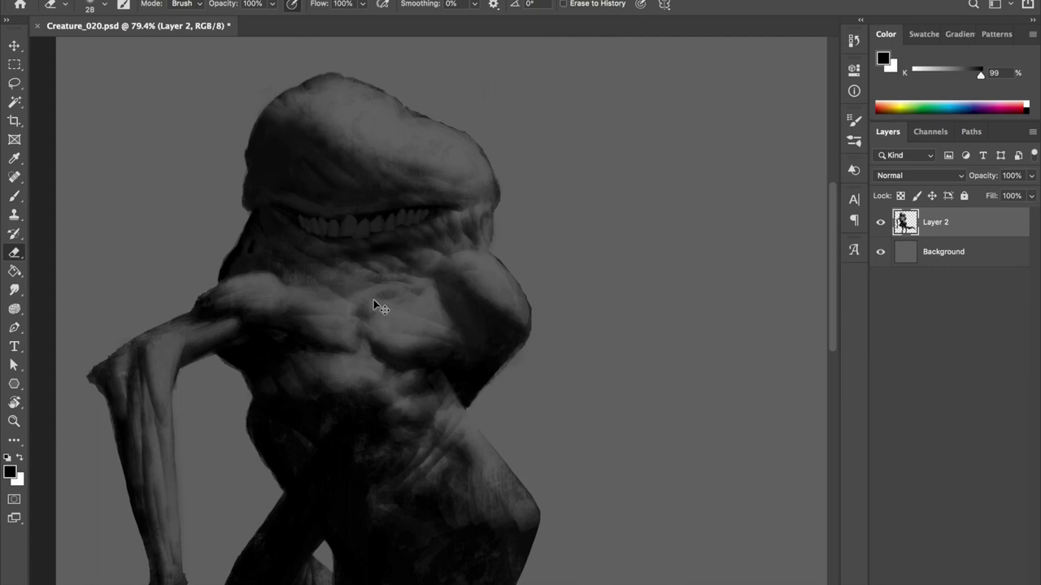
Sample dark greys around the mouth with a size-28 brush, discarding an unused empty layer.
key("b")
right_click(335, 117)
key("Escape")
key("ctrl+shift+alt+n")
key("alt+bracketleft")
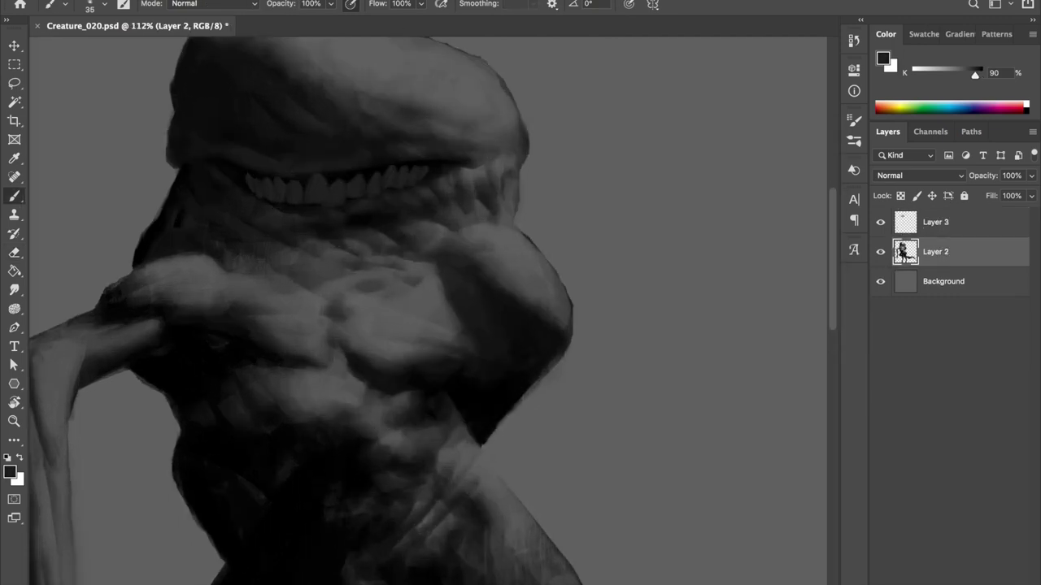
key("alt+bracketright")
key("bracketleft")
left_click(362, 169, "alt")
left_click(438, 163, "alt")
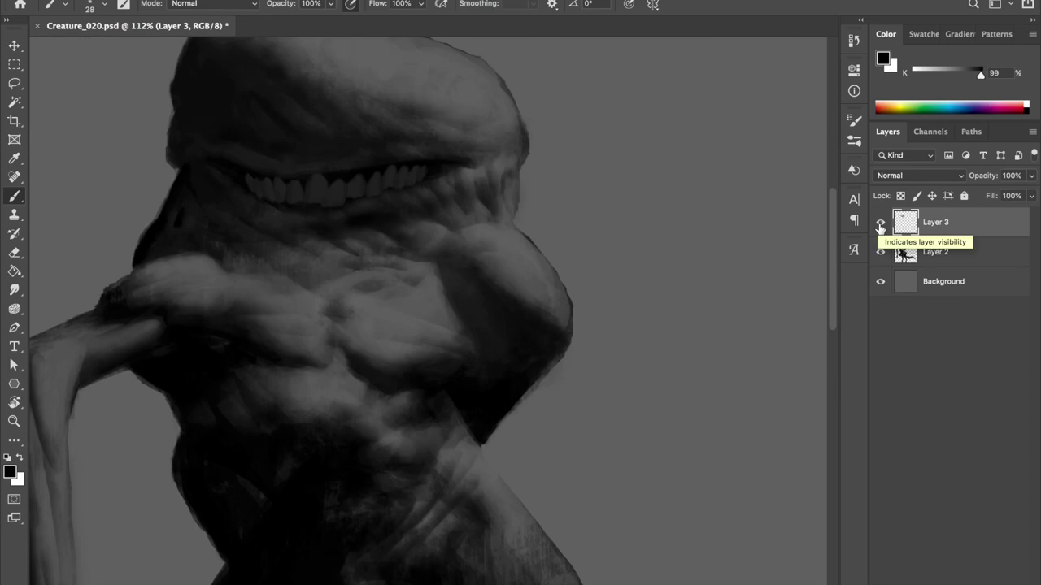
key("Delete")
Paint soft face shading on a new layer at 30% opacity and merge it down.
left_click(346, 170, "alt")
key("bracketleft")
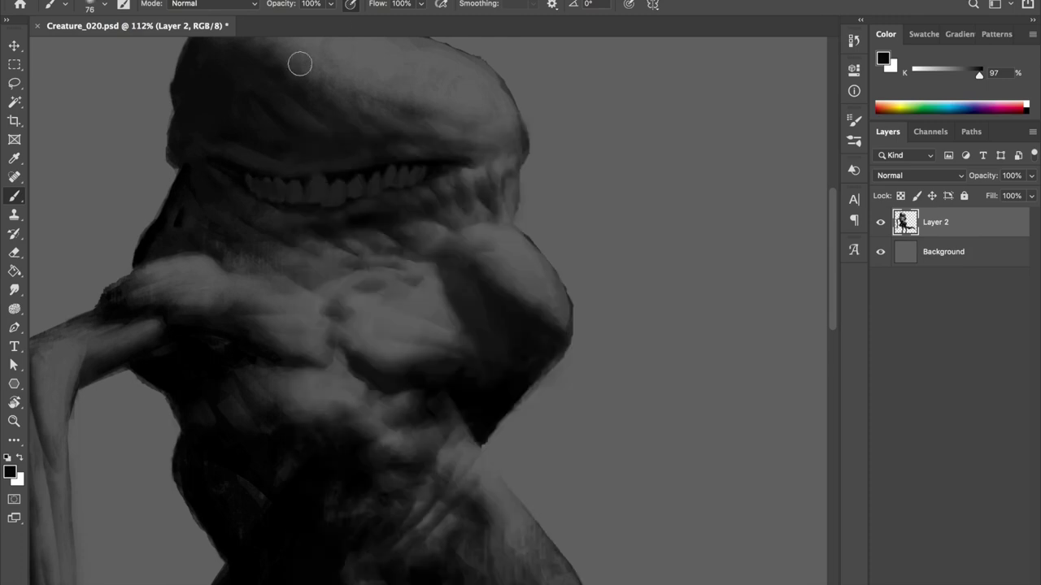
key("ctrl+shift+alt+n")
key("bracketleft")
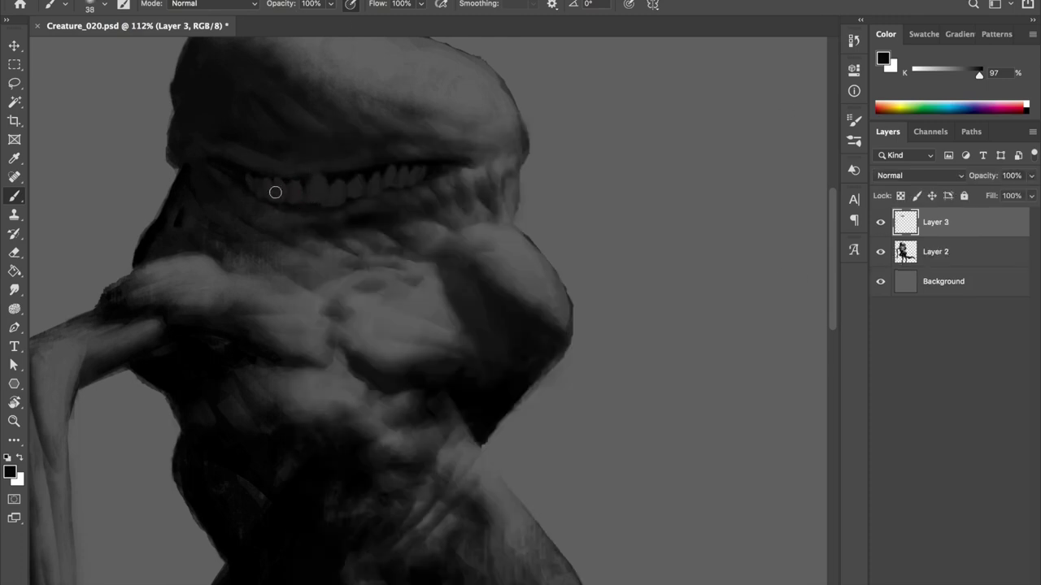
left_click_drag(281, 186, 333, 180)
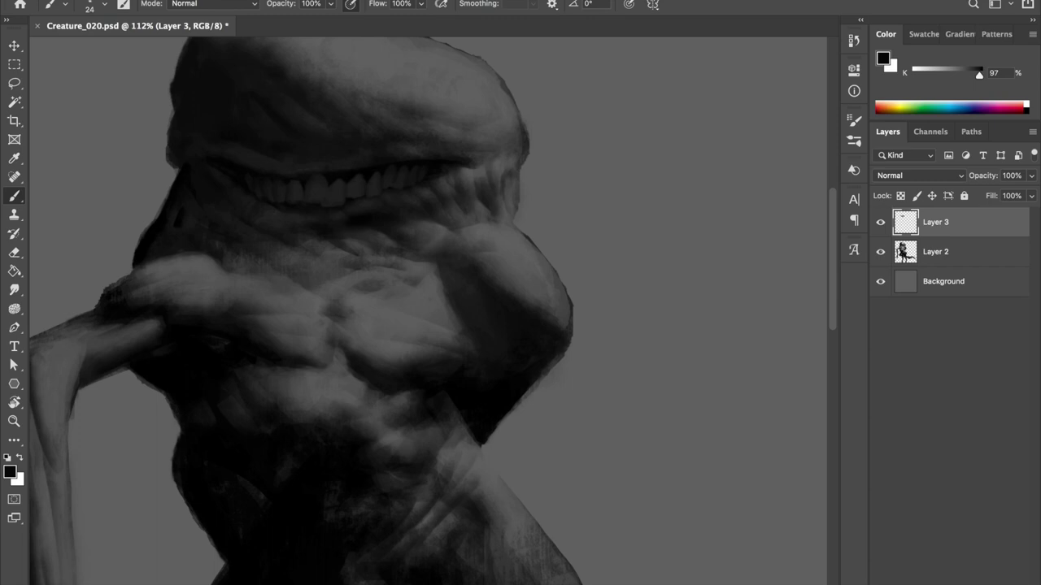
scroll(444, 306, "down", 3)
left_click(372, 214, "alt")
mouse_move(358, 214)
left_mouse_down()
mouse_move(372, 214)
mouse_move(357, 214)
mouse_move(363, 226)
left_mouse_up()
key("3")
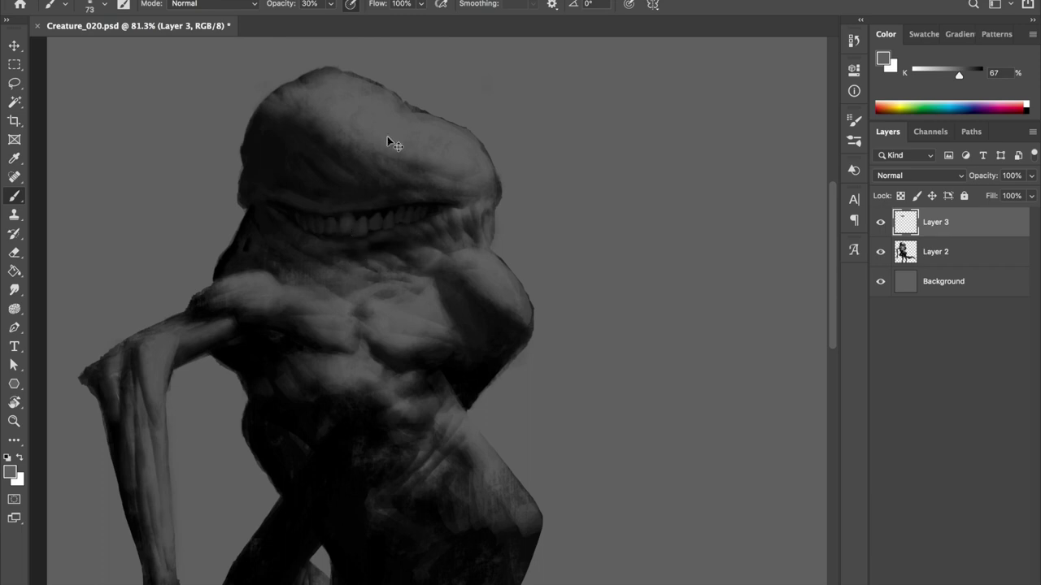
key("ctrl+e")
Pick near-black and dark greys near the mouth, save, and reset brush opacity to 100%.
left_click(311, 405, "alt")
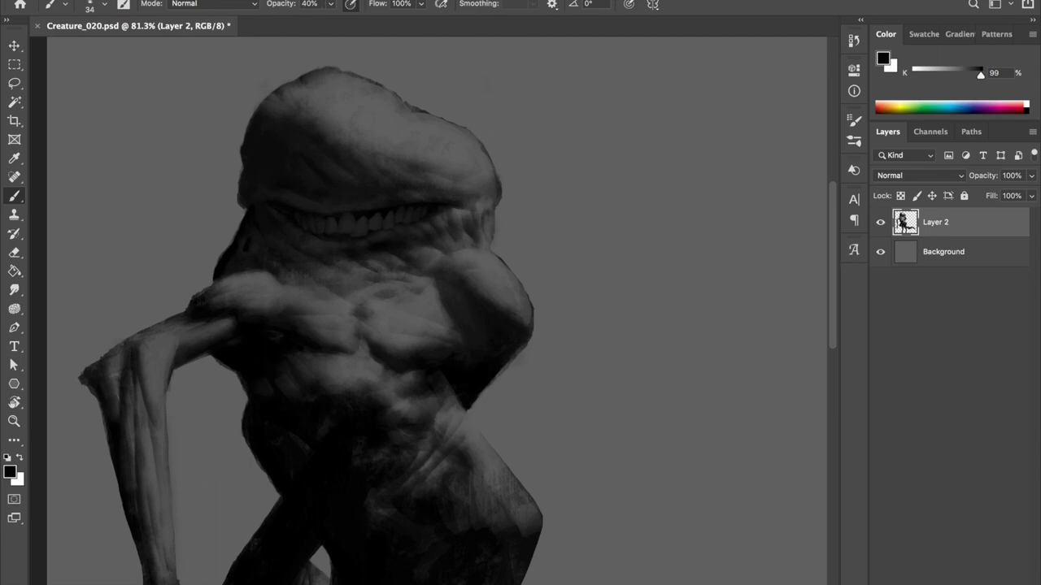
left_click(371, 233, "alt")
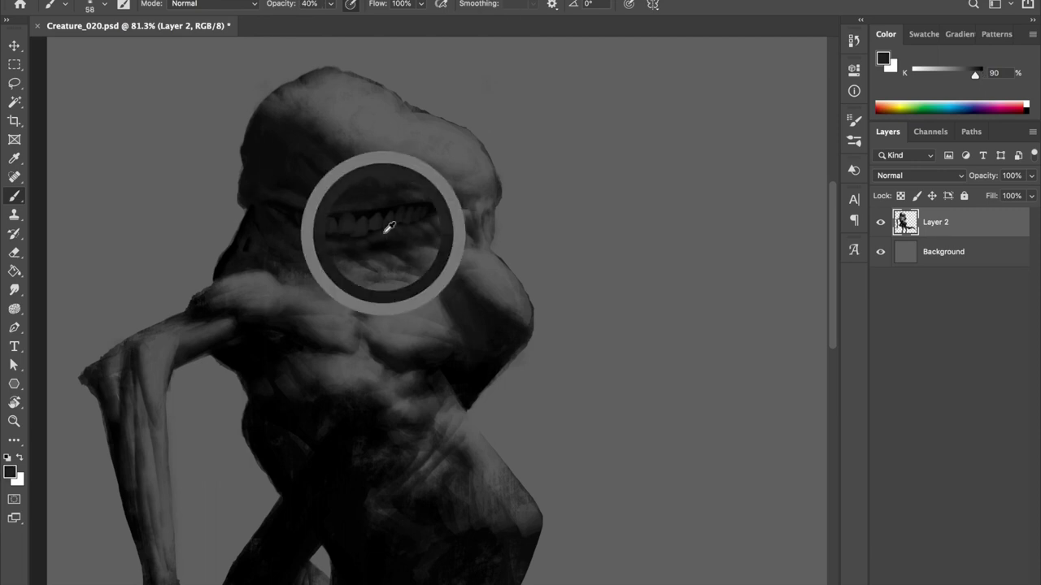
left_click_drag(378, 244, 391, 259)
key("ctrl+s")
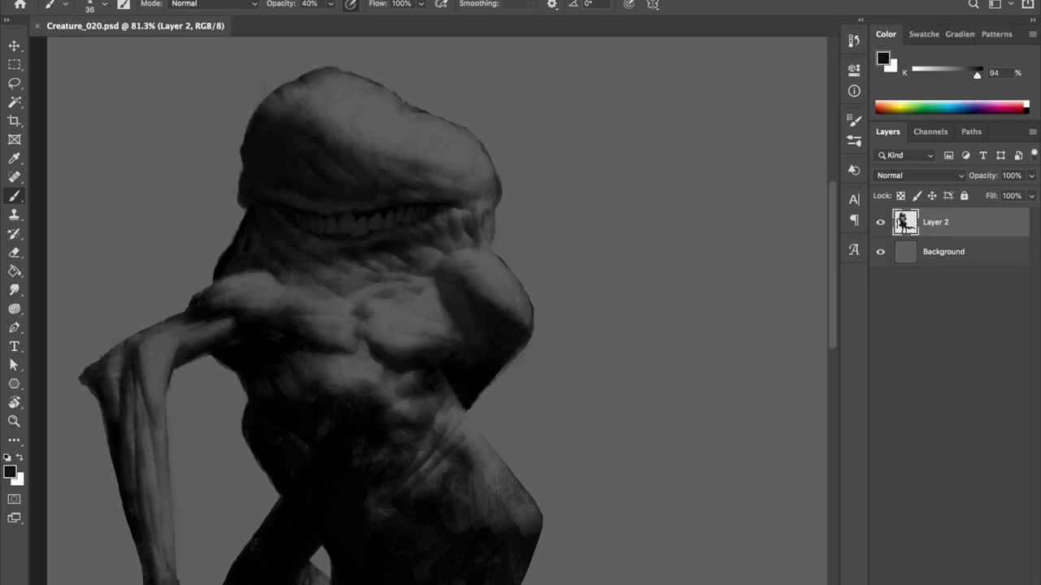
left_click_drag(299, 145, 315, 146)
key("0")
left_click(294, 175)
scroll(439, 185, "down", 3)
On a new layer, paint a round eye on the head with a dark ring.
key("ctrl+shift+alt+n")
scroll(331, 241, "up", 2)
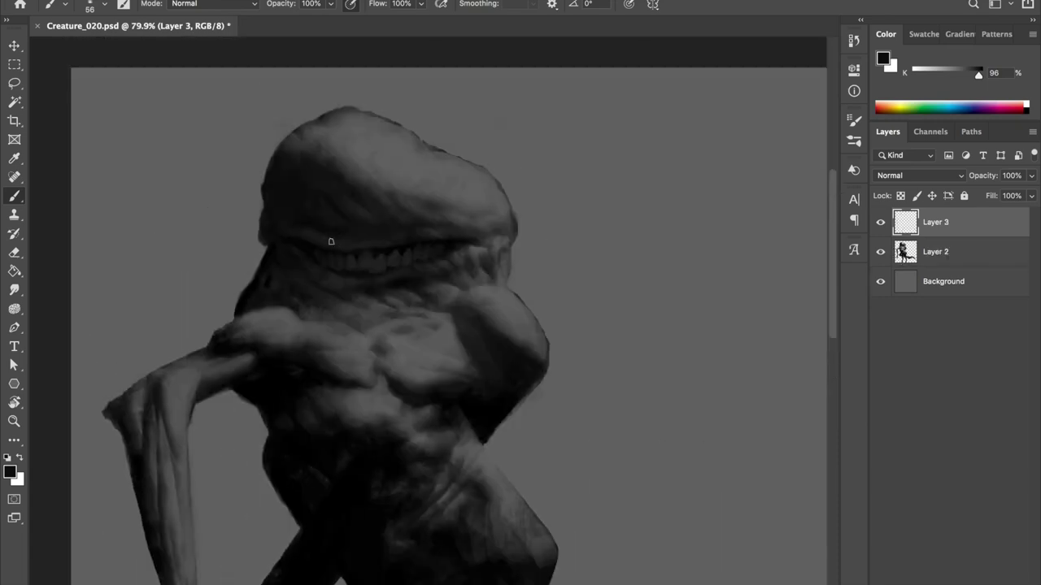
left_click_drag(456, 183, 480, 208)
key("bracketleft")
key("bracketleft")
scroll(468, 195, "up", 2)
mouse_move(464, 154)
left_mouse_down()
mouse_move(492, 179)
mouse_move(488, 167)
left_mouse_up()
Add a light grey highlight to the eye and return the paint colour to black.
left_click(496, 187, "alt")
left_click(482, 152)
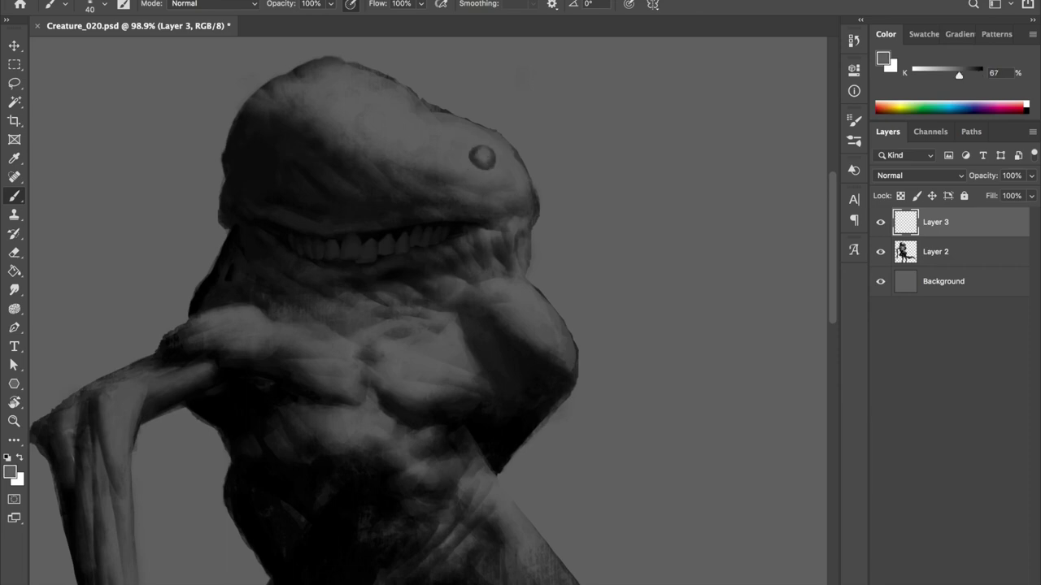
key("d")
key("bracketleft")
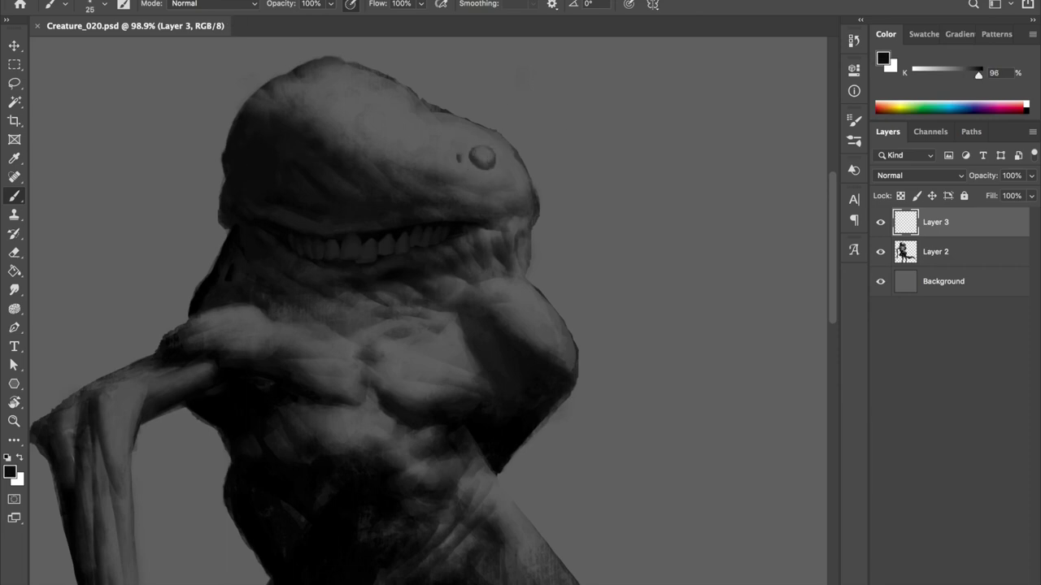
left_click(483, 161, "alt")
key("bracketright")
key("d")
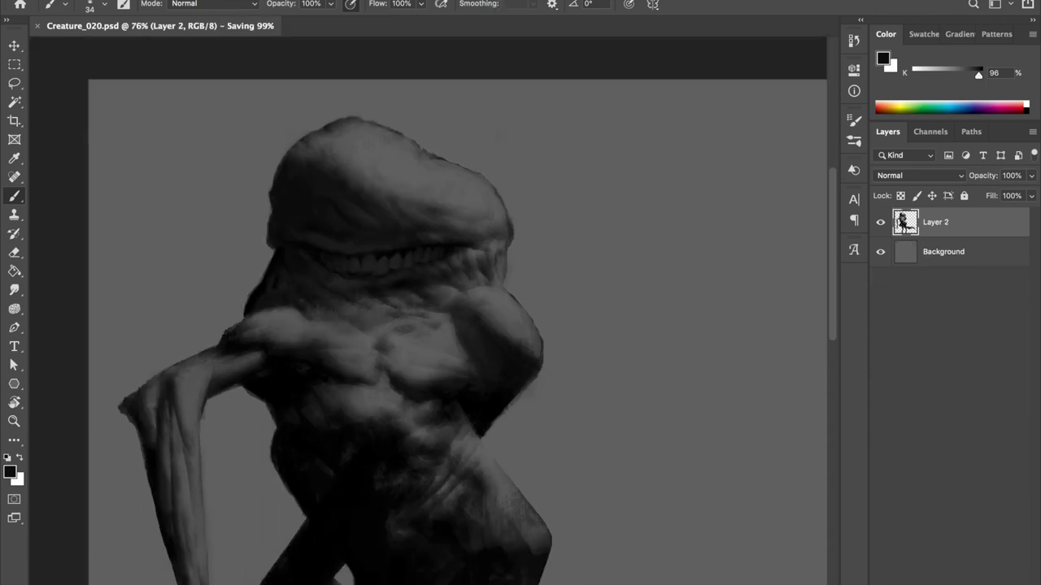
Lasso and paint a trial dark horn above the head, then undo it.
mouse_move(268, 129)
left_mouse_down()
mouse_move(218, 124)
mouse_move(244, 208)
left_mouse_up()
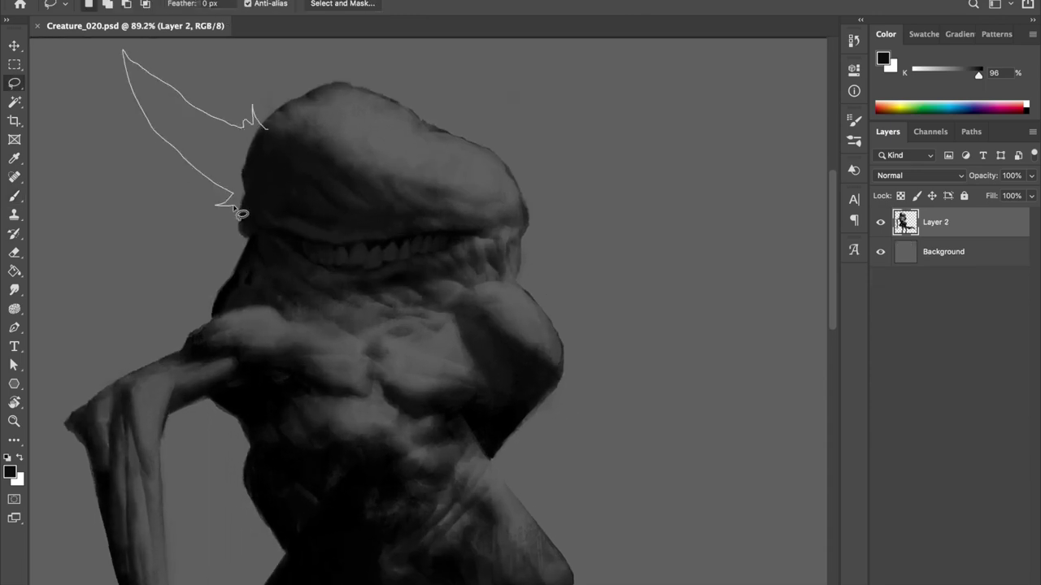
key("b")
mouse_move(195, 122)
left_mouse_down()
mouse_move(235, 151)
mouse_move(249, 105)
left_mouse_up()
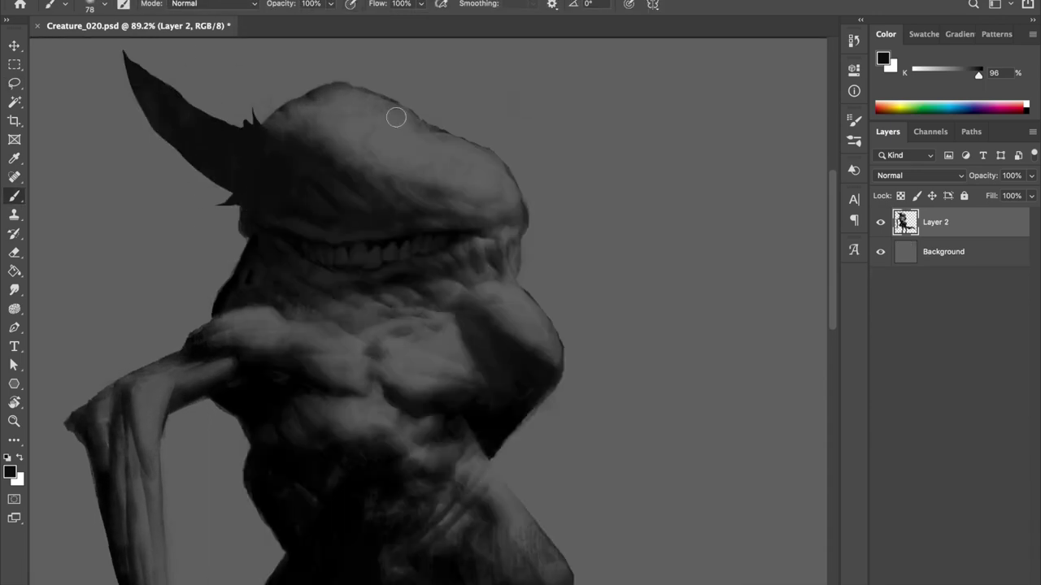
scroll(373, 103, "down", 2)
key("ctrl+z")
key("ctrl+z")
Paint a lighter stroke down the left leg and darken its lower part with a 94 px brush.
left_click_drag(371, 242, 381, 156)
right_click(380, 119)
key("Return")
left_click(386, 394, "alt")
mouse_move(387, 394)
left_mouse_down()
mouse_move(388, 274)
mouse_move(377, 428)
left_mouse_up()
left_click(388, 274, "alt")
left_click_drag(386, 353, 382, 314)
left_click(353, 447, "alt")
left_click_drag(364, 527, 375, 458)
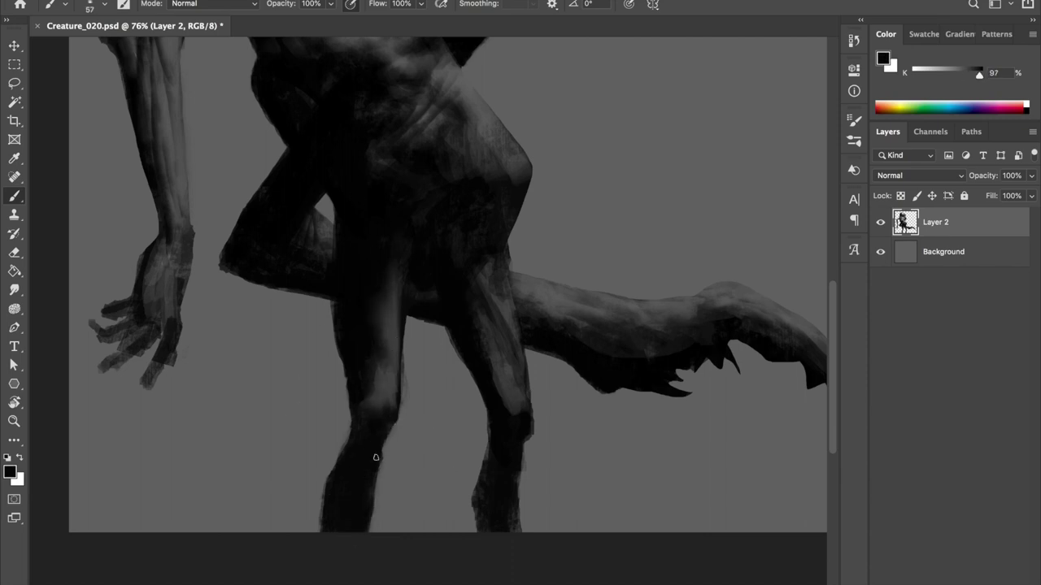
Flip the canvas horizontally to check the legs, sample leg greys, and save.
scroll(406, 291, "down", 2)
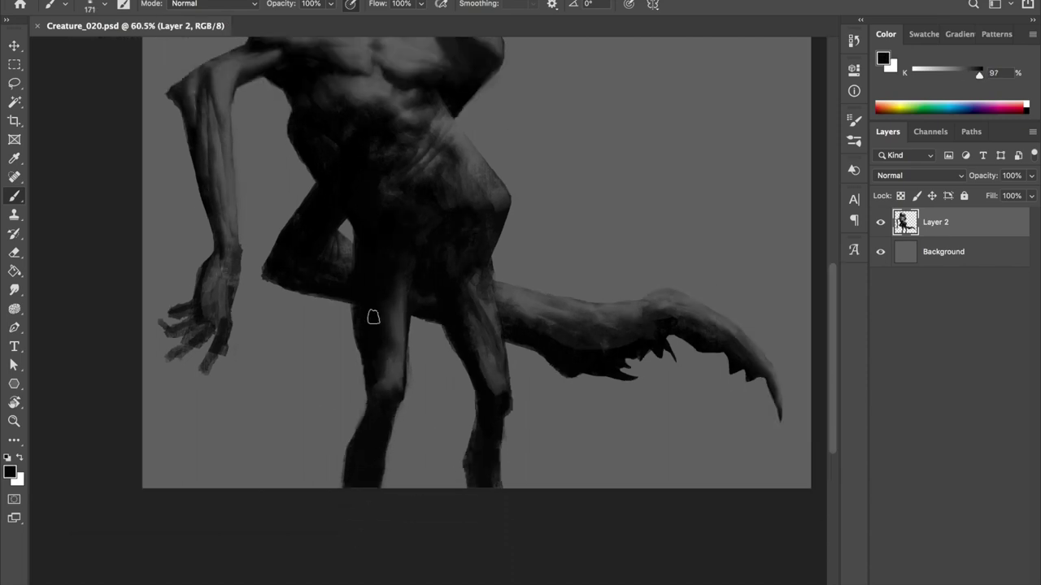
key("ctrl+shift+h")
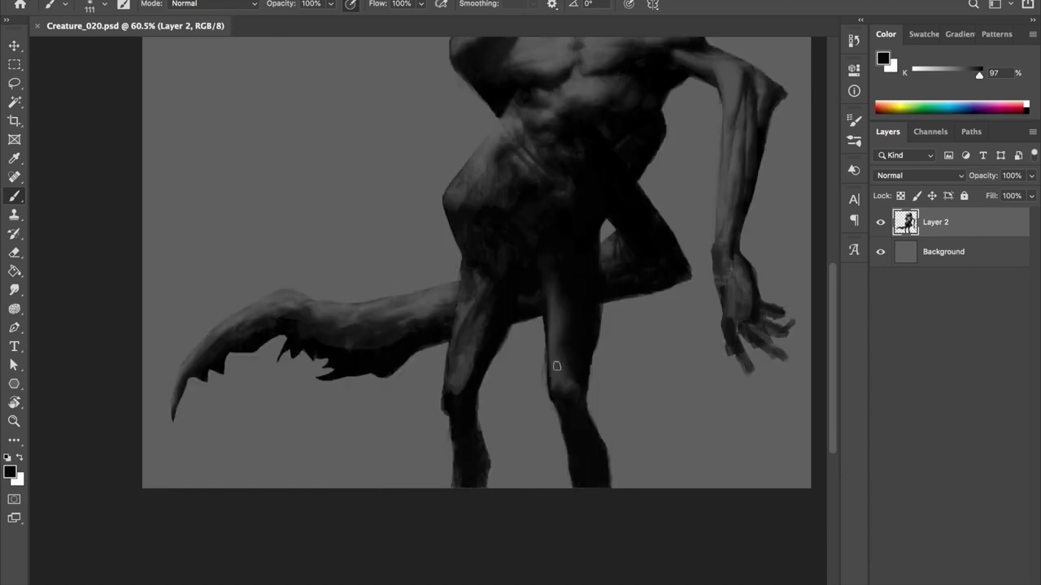
left_click(560, 313, "alt")
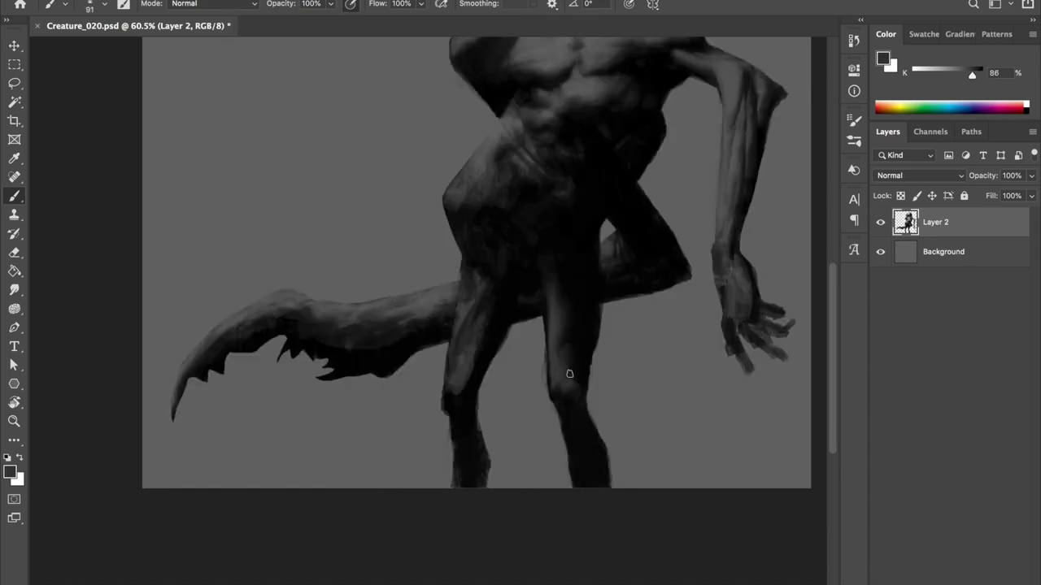
key("ctrl+shift+h")
left_click(418, 261, "alt")
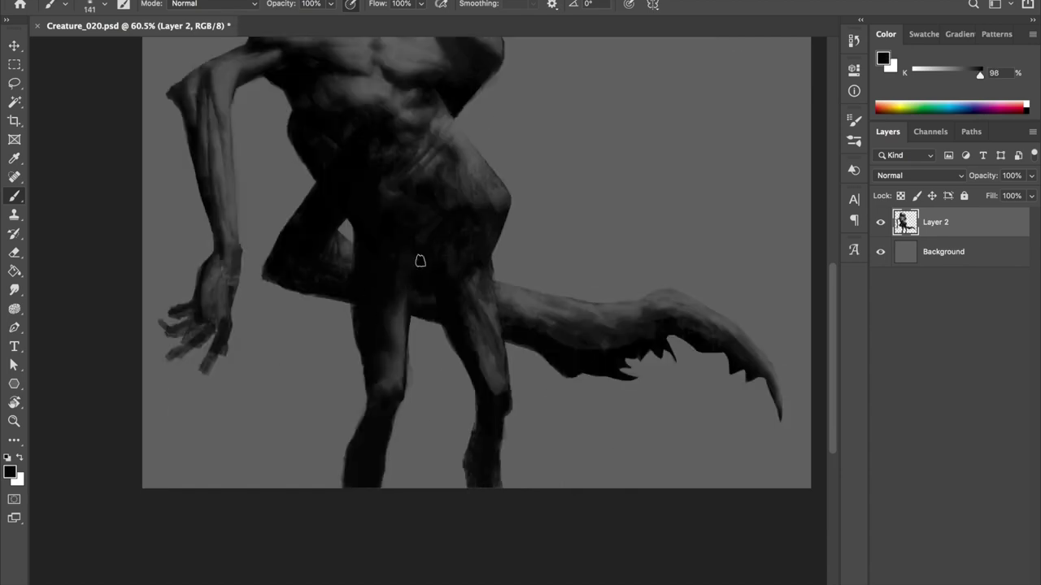
scroll(430, 170, "down", 3)
key("ctrl+shift+h")
key("ctrl+s")
key("ctrl+shift+h")
scroll(449, 366, "up", 3)
scroll(449, 366, "up", 2)
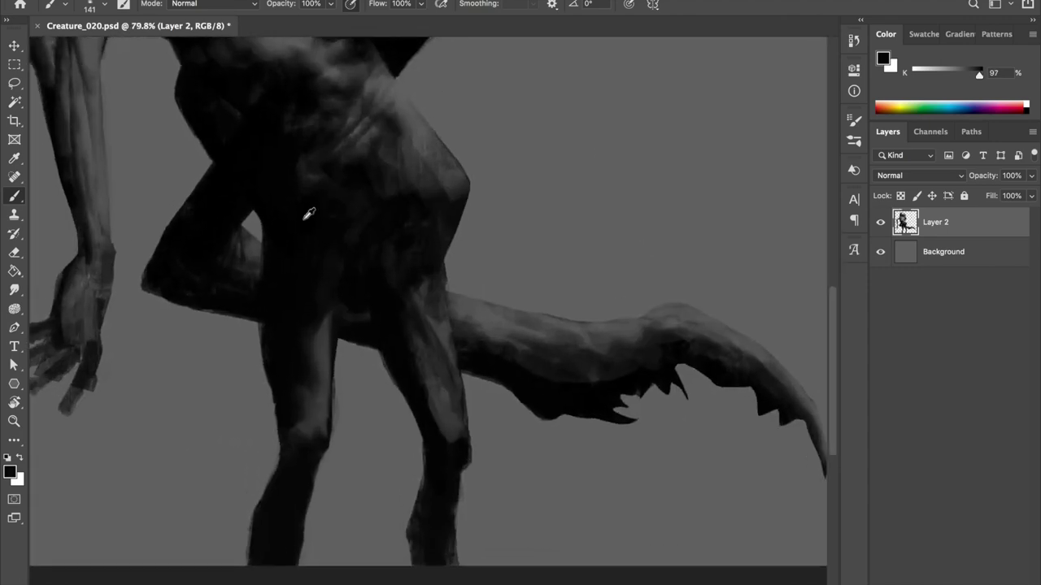
left_click(331, 321, "alt")
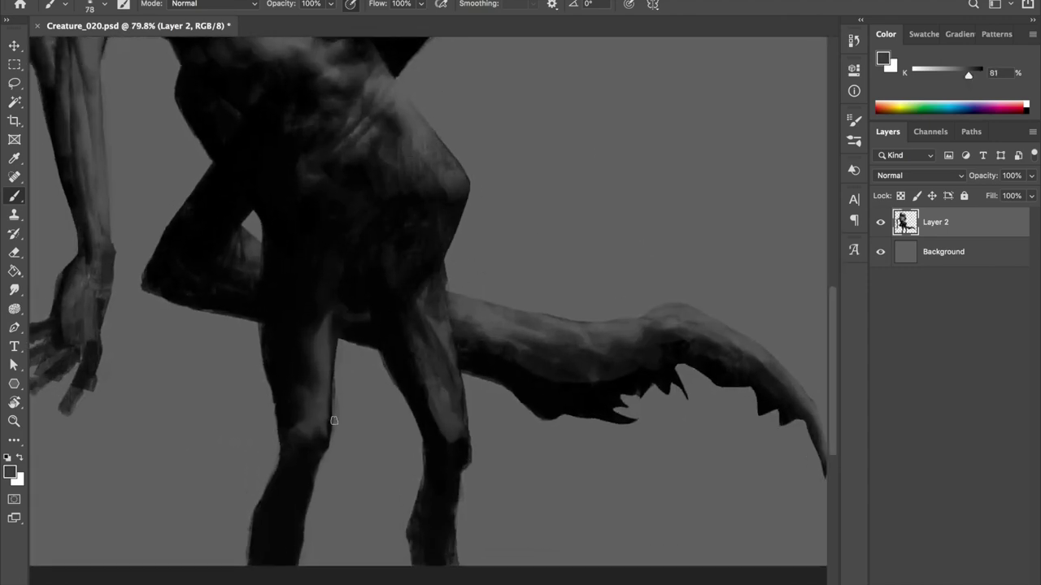
Sample near-black and lighter grey tones from the leg, setting brush sizes 40 and 28.
left_click(255, 189, "alt")
right_click(254, 189)
type("40")
key("Return")
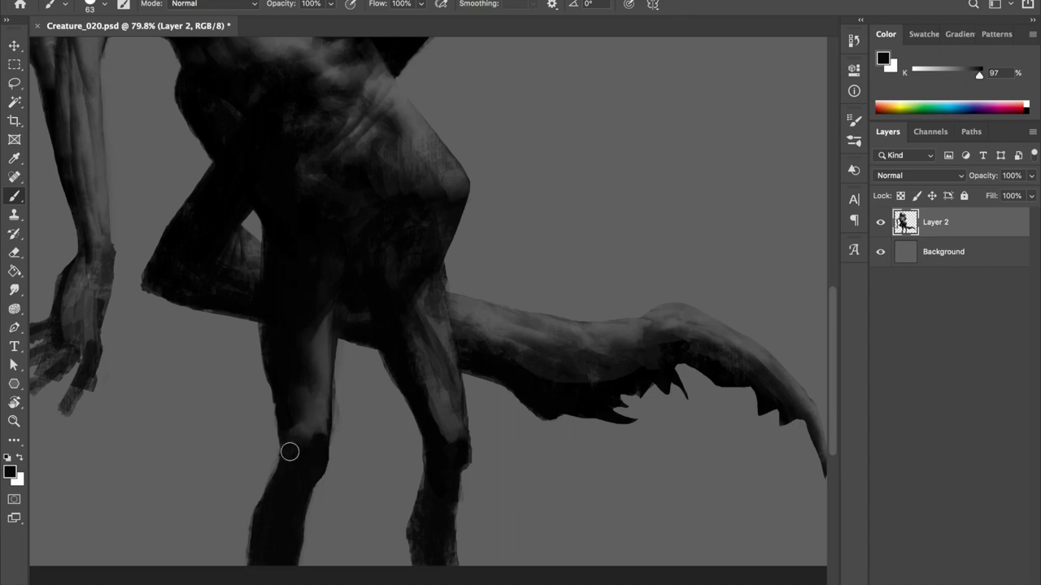
left_click(300, 304, "alt")
right_click(300, 304)
type("28")
key("Return")
Add a new clipped Layer 3 above the painting and sample dark and light leg tones.
key("ctrl+shift+n")
key("Return")
key("ctrl+alt+g")
left_click(325, 392, "alt")
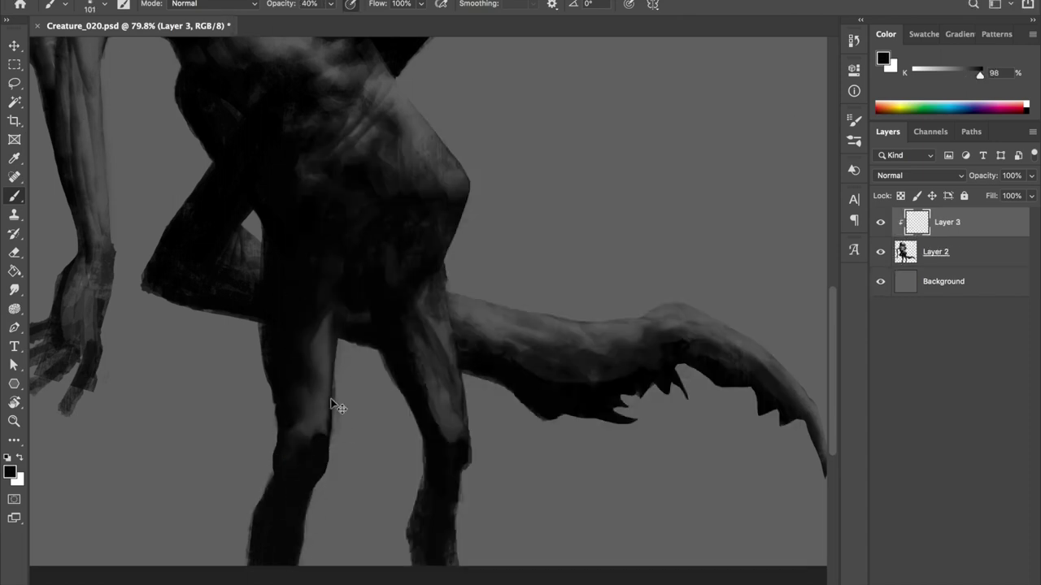
left_click(331, 386, "alt")
left_click(313, 406, "alt")
key("bracketleft")
key("bracketleft")
key("bracketleft")
left_click(329, 418, "alt")
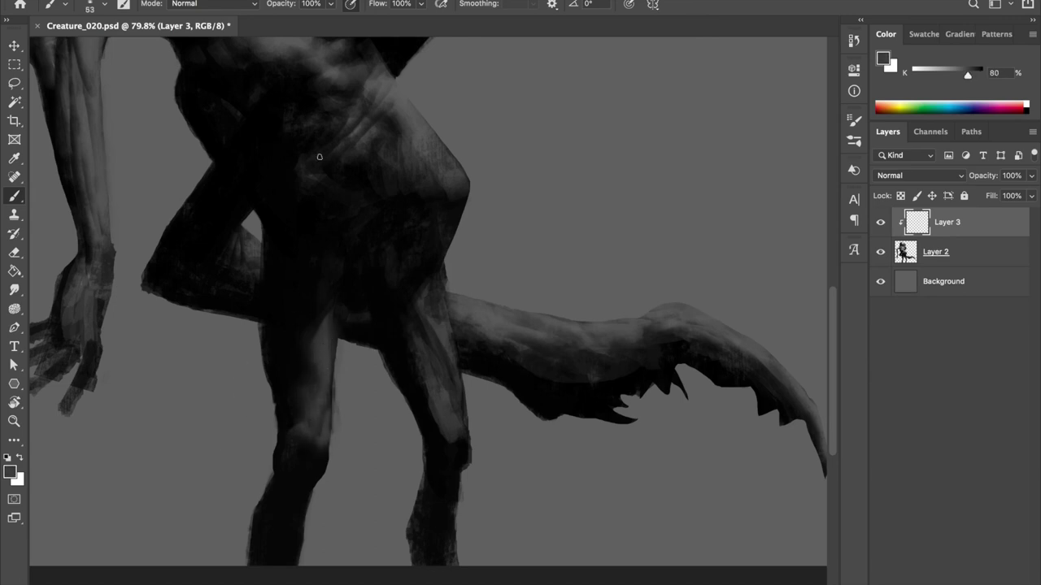
Sample a darker leg tone and paint dark strokes down the left leg, saving.
key("ctrl+s")
left_click_drag(310, 401, 304, 377)
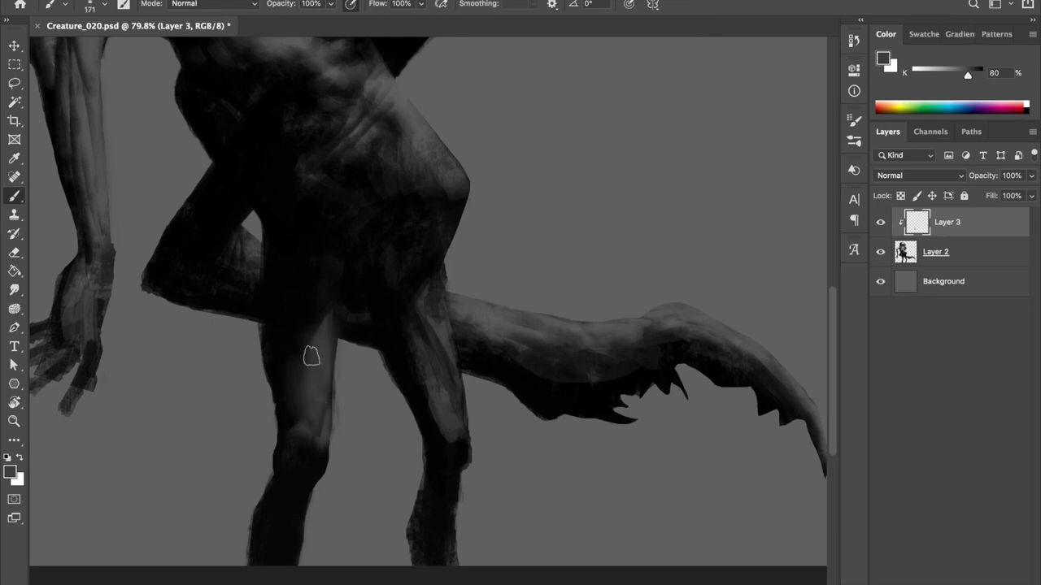
key("alt+bracketleft")
left_click(274, 466, "alt")
left_click_drag(269, 464, 249, 551)
key("ctrl+s")
Resize the brush to about 61 px, sample a mid-grey, and mirror the canvas to check.
left_click_drag(322, 351, 321, 365)
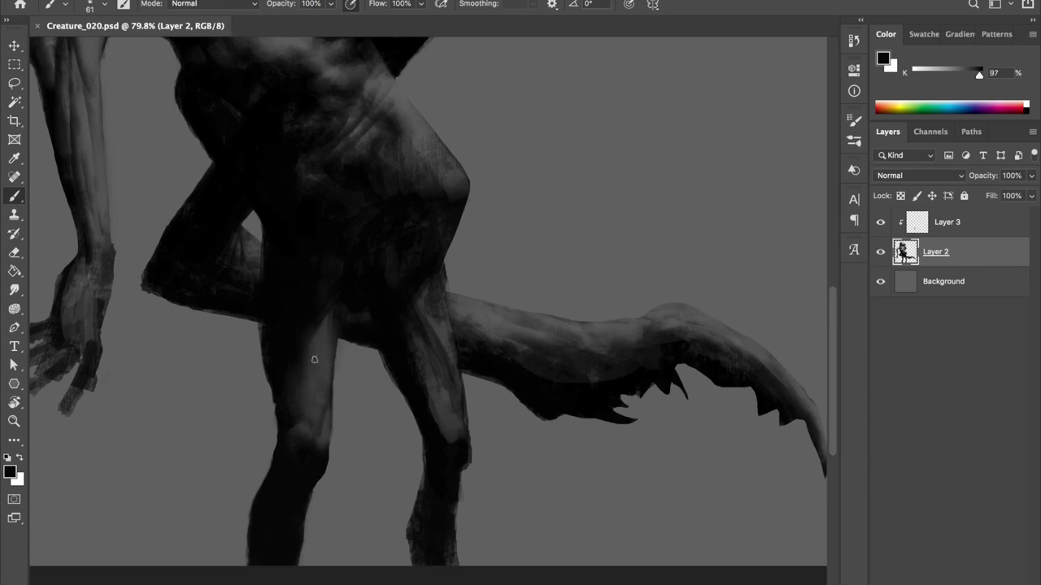
key("alt+bracketright")
left_click(326, 379, "alt")
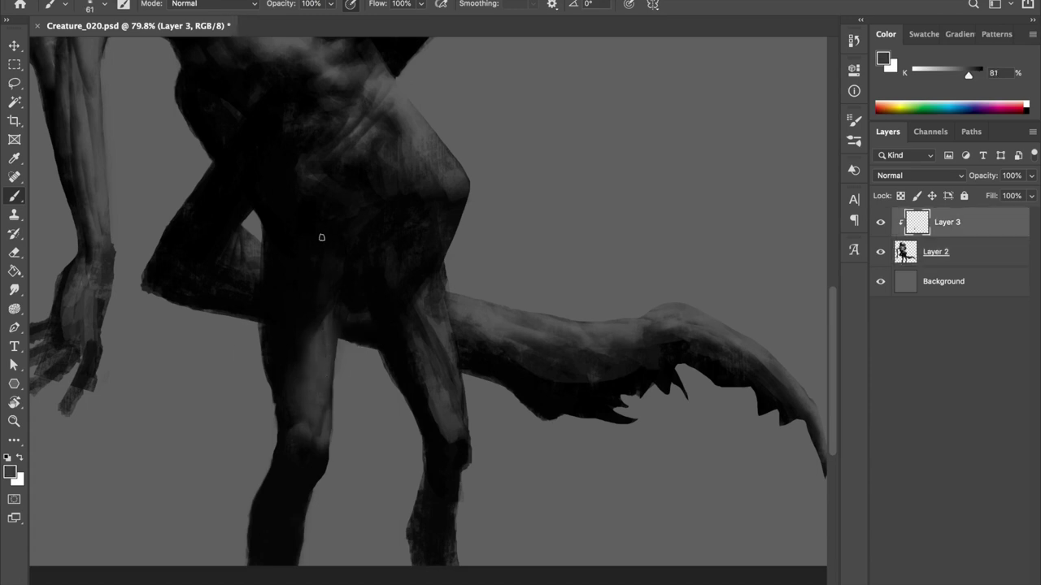
key("bracketright")
key("bracketright")
key("bracketright")
key("ctrl+shift+h")
key("ctrl+shift+h")
key("ctrl+s")
Resample leg greys, mirror again, and repaint the left leg with broad strokes.
left_click(317, 429, "alt")
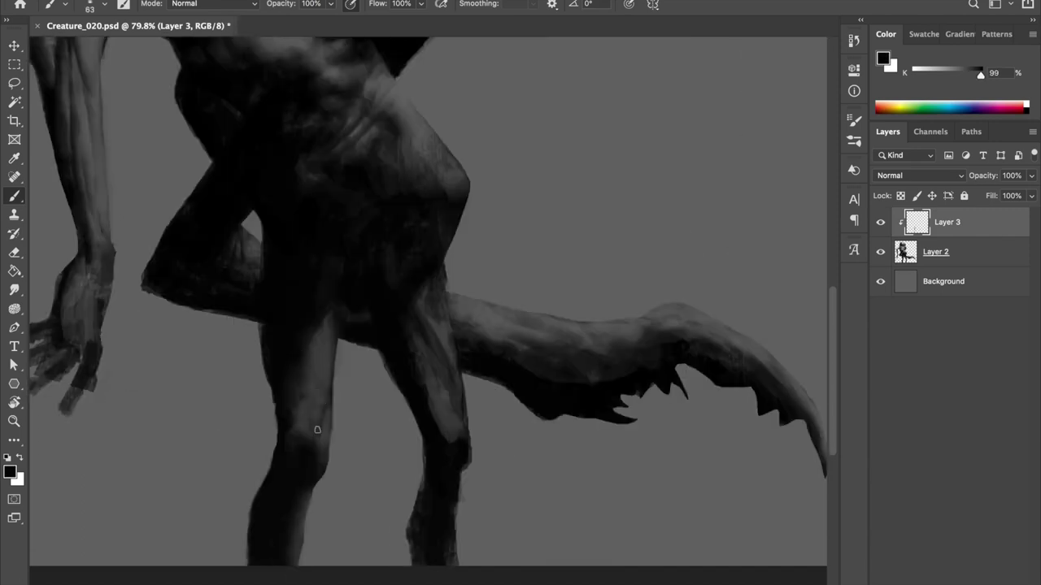
left_click(335, 388, "alt")
key("bracketleft")
key("bracketleft")
key("bracketleft")
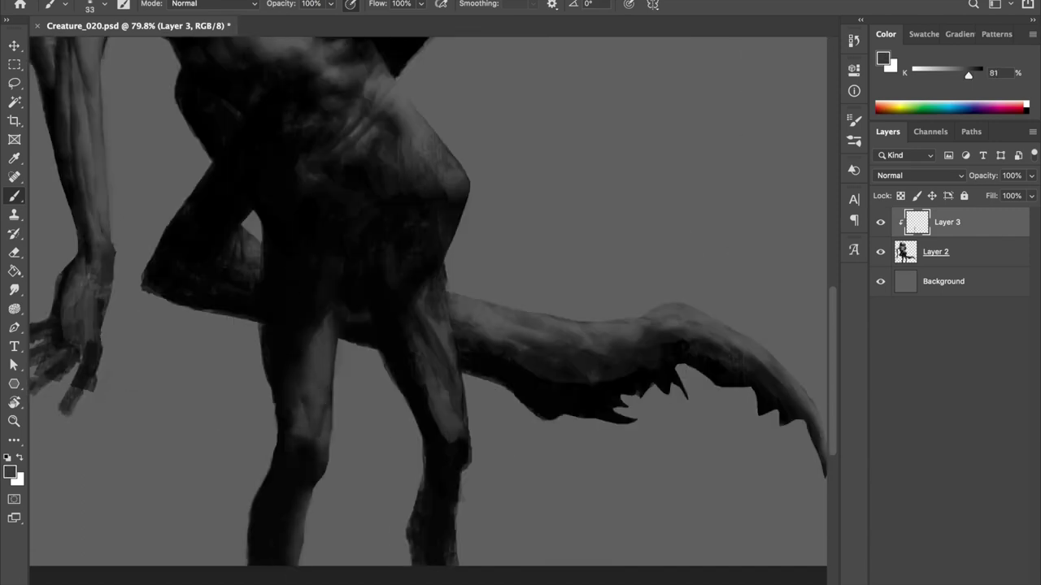
key("ctrl+shift+h")
key("ctrl+s")
left_click(392, 366, "alt")
key("bracketright")
key("bracketright")
key("bracketright")
left_click_drag(396, 422, 428, 374)
Darken the left leg with more strokes using a smaller brush and darker tones.
left_click(395, 432, "alt")
key("bracketleft")
key("bracketleft")
key("bracketleft")
mouse_move(395, 431)
left_mouse_down()
mouse_move(409, 444)
mouse_move(449, 259)
mouse_move(441, 274)
left_mouse_up()
left_click(395, 461, "alt")
key("bracketleft")
key("bracketleft")
left_click(397, 448, "alt")
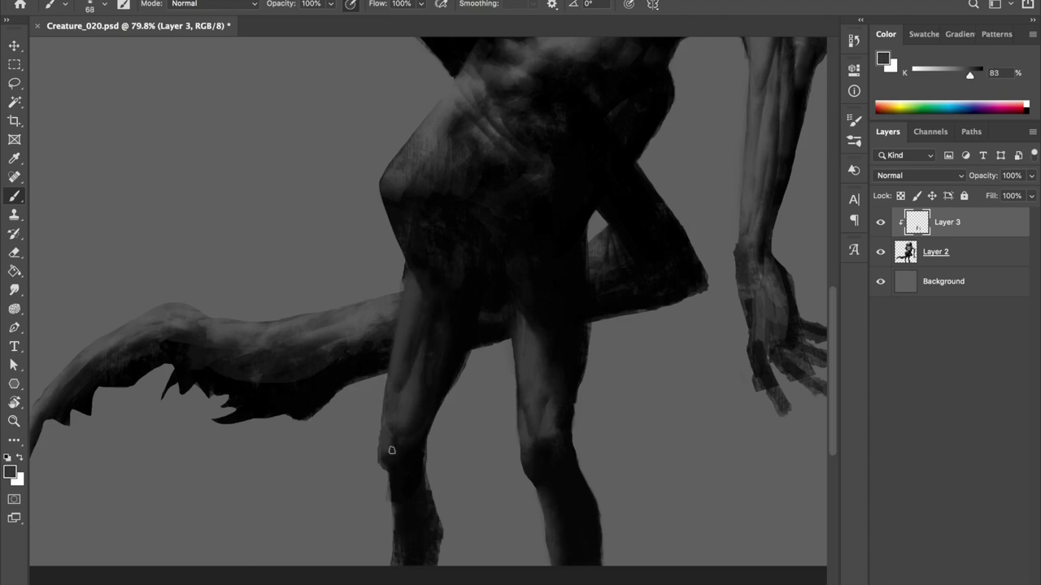
Darken the shin with a near-black stroke and merge Layer 3 down into Layer 2.
key("ctrl+s")
key("shift+h")
left_click(441, 490, "alt")
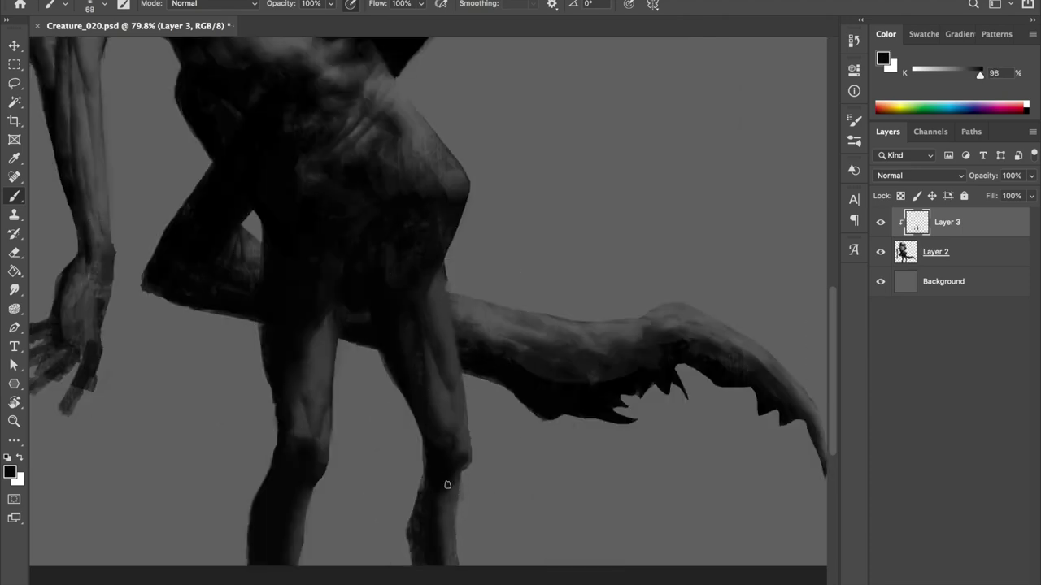
left_click_drag(443, 435, 456, 398)
key("ctrl+e")
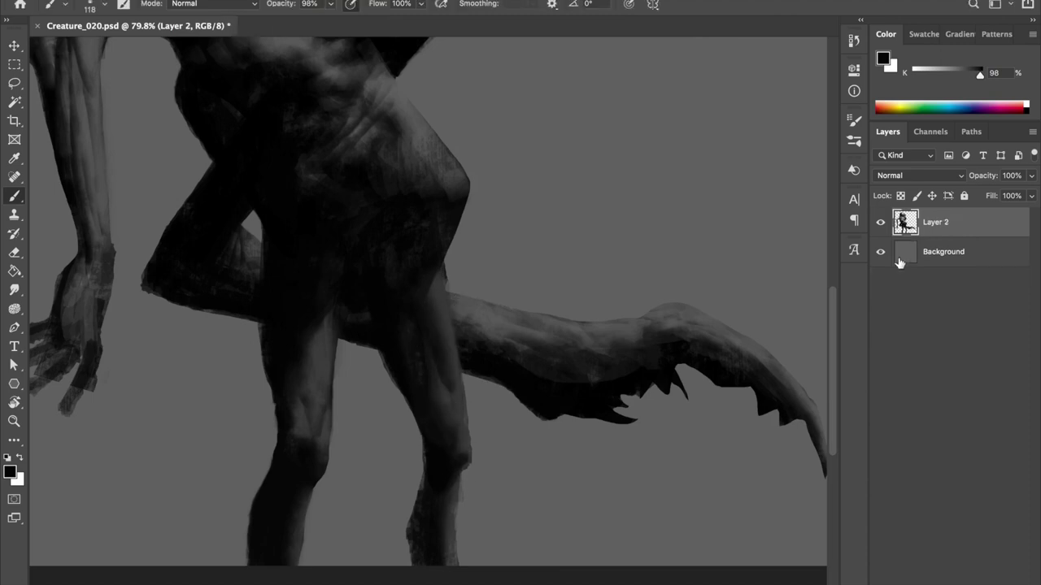
Save, zoom out, and adjust the Background layer's lightness with Hue/Saturation.
key("ctrl+s")
key("bracketleft")
key("bracketleft")
key("ctrl+s")
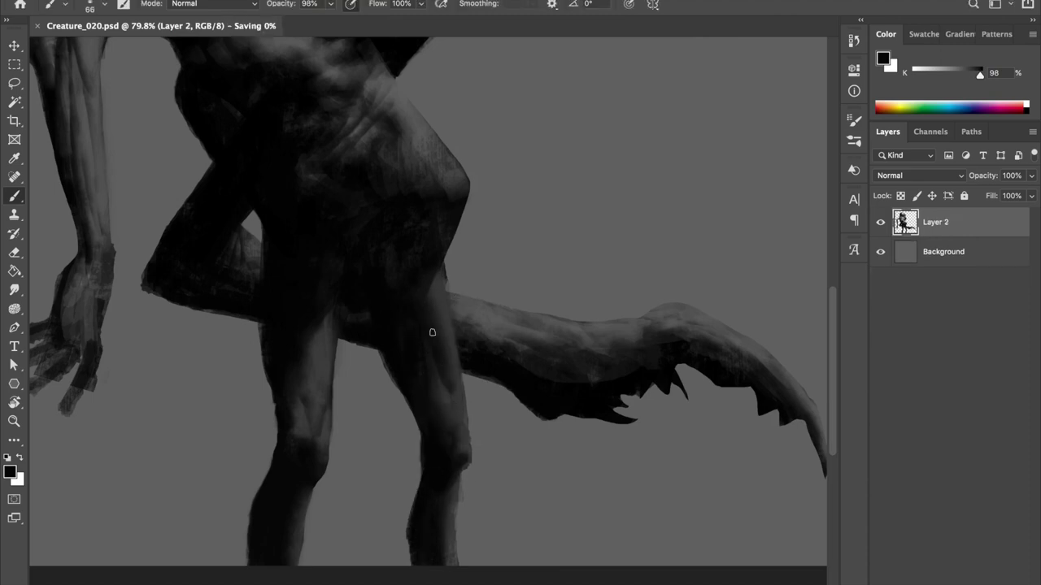
key("ctrl+minus")
key("ctrl+minus")
key("alt+bracketleft")
key("ctrl+u")
mouse_move(692, 286)
left_mouse_down()
mouse_move(627, 293)
mouse_move(732, 293)
mouse_move(640, 290)
left_mouse_up()
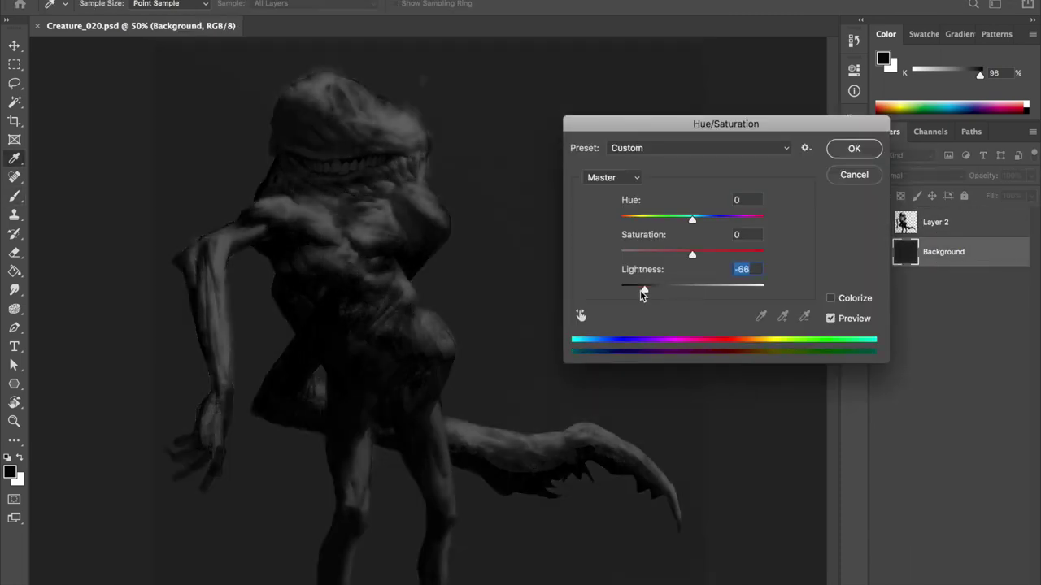
key("Return")
key("b")
Return to Layer 2 and pick a soft round brush preset.
key("e")
key("alt+bracketright")
right_click(525, 120)
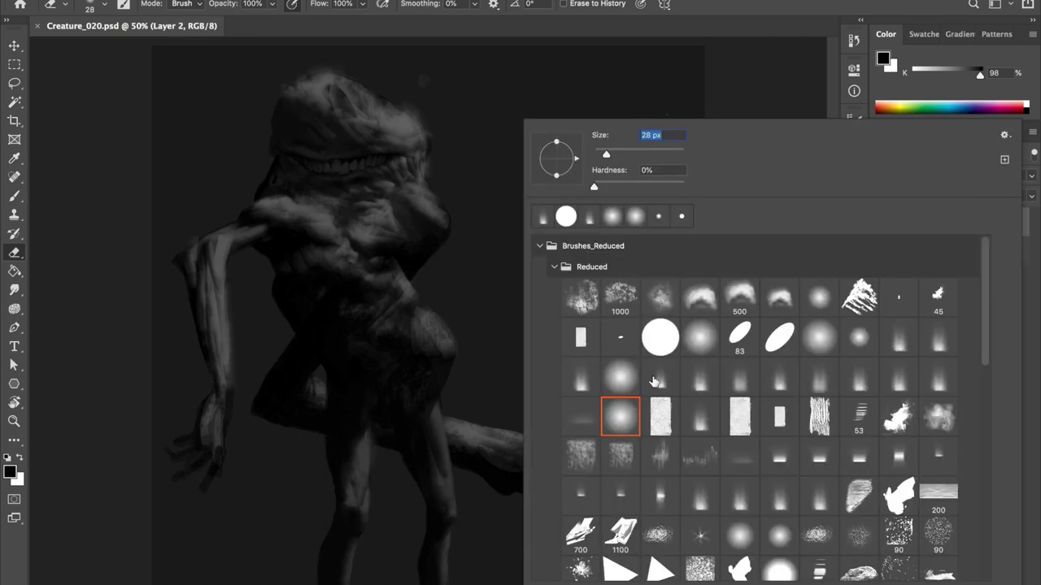
double_click(661, 338)
scroll(342, 98, "up", 2)
scroll(390, 315, "up", 2)
scroll(391, 315, "down", 3)
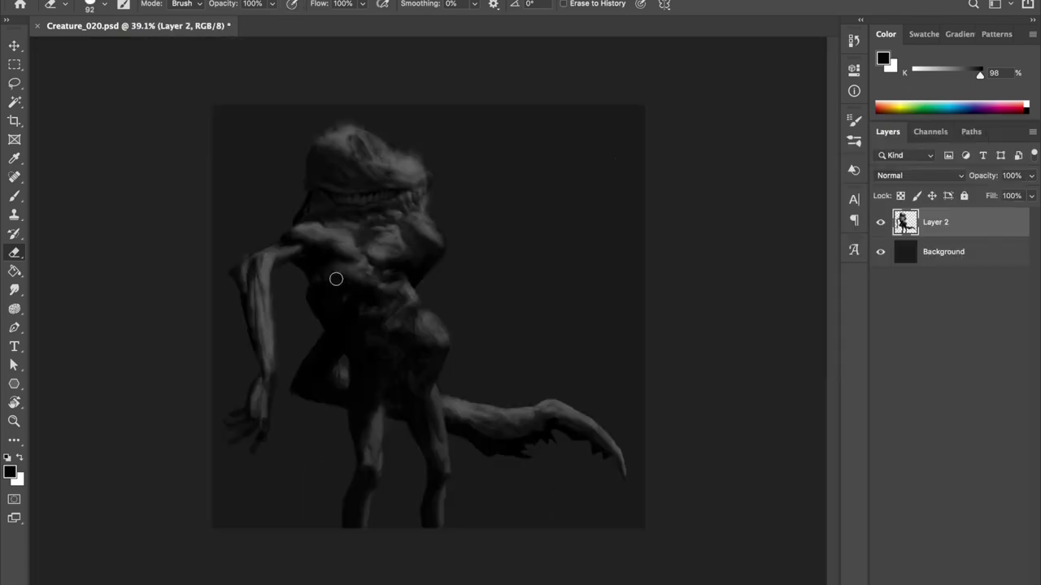
Create a new layer and Magic Wand select the empty area around the creature.
key("b")
key("ctrl+shift+n")
key("Return")
key("w")
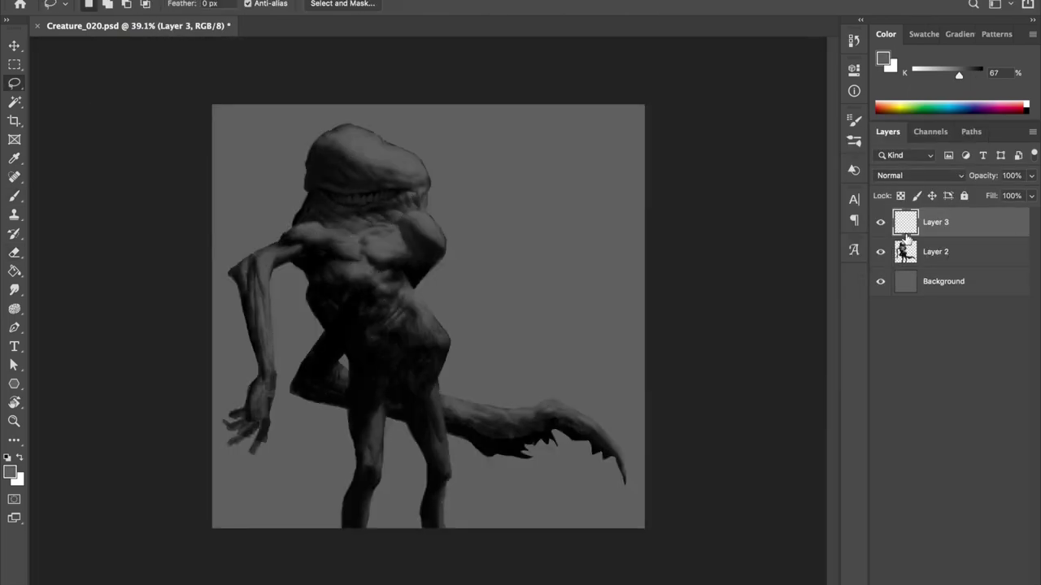
key("alt+bracketleft")
left_click(540, 360)
key("ctrl+d")
Darken the Background layer to near black with Hue/Saturation Lightness.
key("alt+bracketleft")
key("ctrl+u")
left_click_drag(692, 286, 628, 287)
key("Return")
left_click(904, 252)
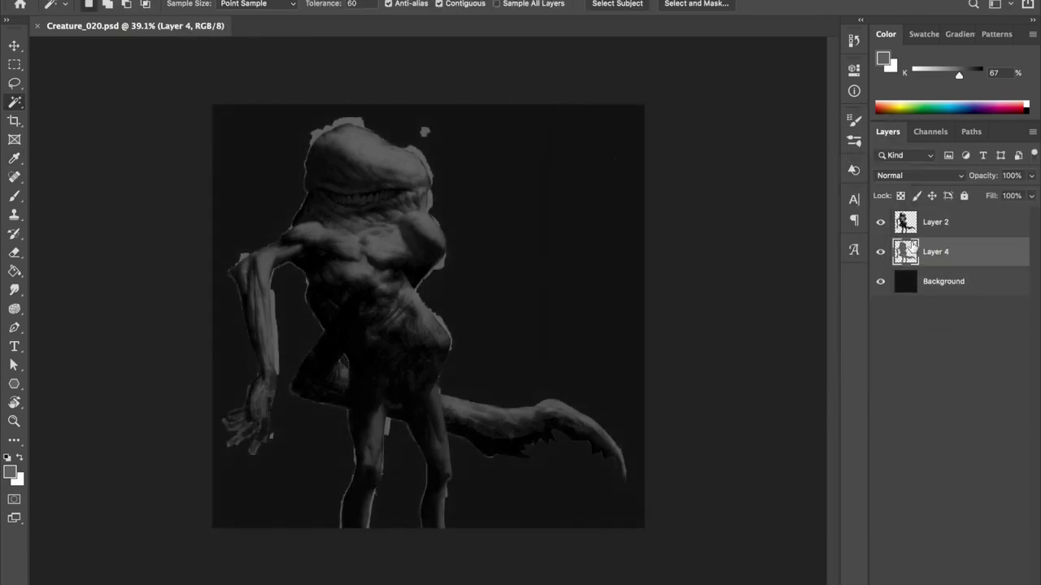
Clip Layer 2 to the Layer 4 silhouette and erase the grey halo along the head.
left_click(903, 236, "alt")
key("e")
scroll(479, 112, "up", 3)
scroll(413, 202, "up", 3)
left_click_drag(413, 202, 364, 401)
key("bracketleft")
key("bracketleft")
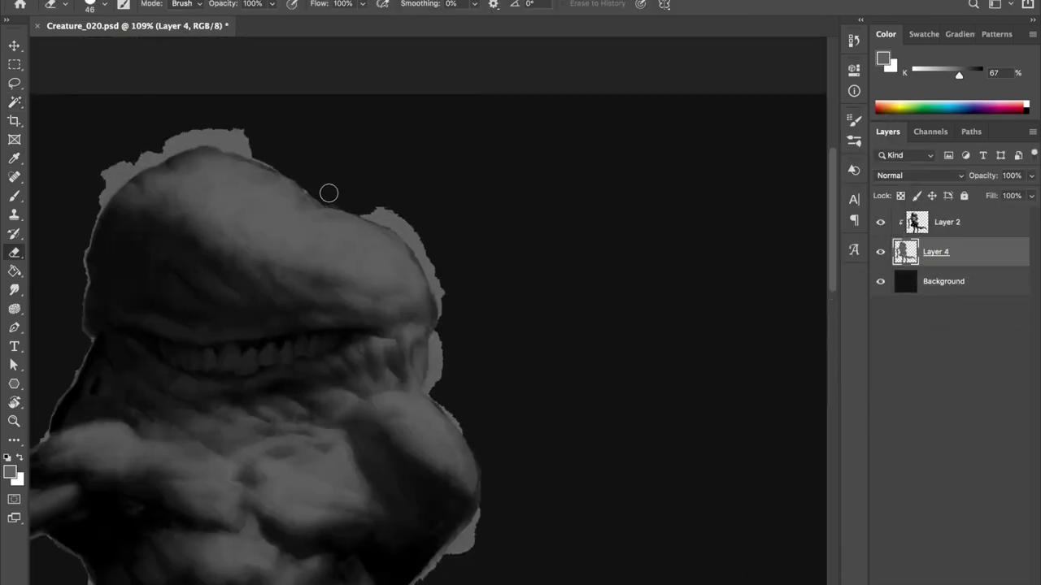
left_click_drag(434, 248, 449, 343)
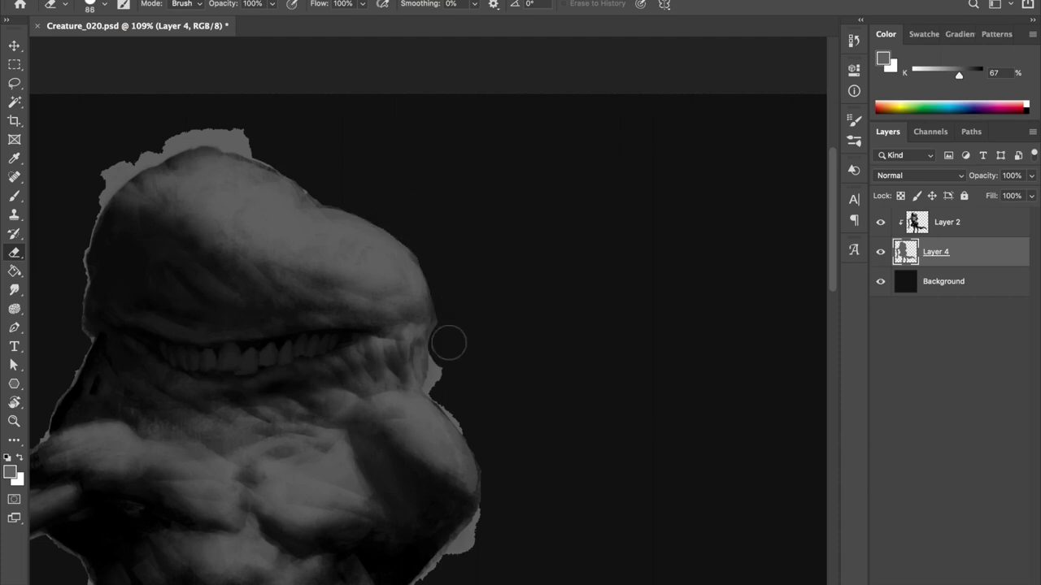
Erase the grey halo along the body and torso edges with a smaller eraser.
scroll(453, 409, "down", 5)
key("bracketleft")
key("bracketleft")
mouse_move(500, 317)
left_mouse_down()
mouse_move(531, 269)
mouse_move(467, 350)
left_mouse_up()
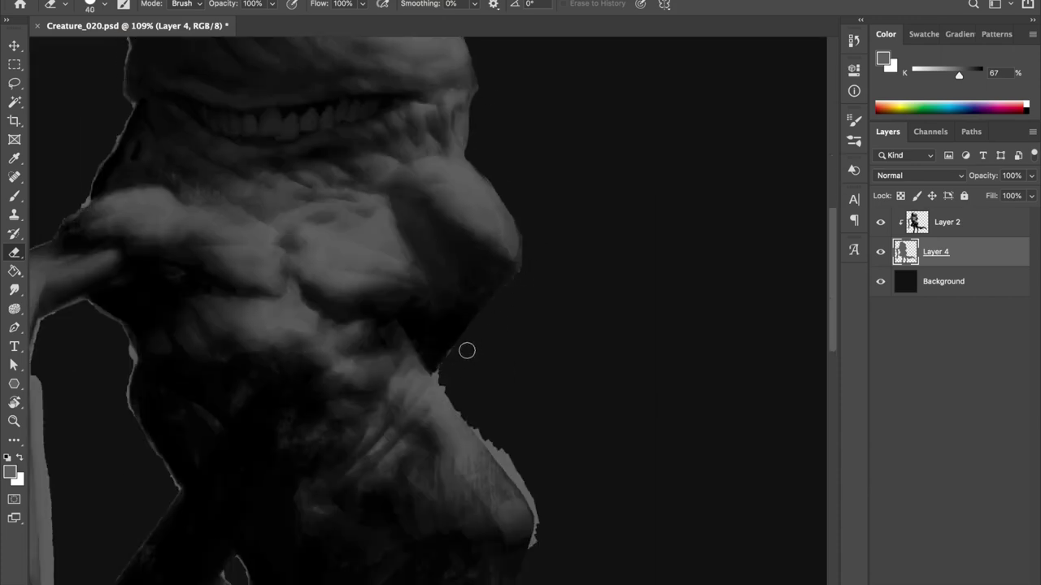
scroll(467, 350, "up", 2)
left_click_drag(390, 280, 411, 246)
left_click_drag(418, 331, 442, 353)
Erase the light sliver along the edge of the leg.
scroll(567, 323, "down", 4)
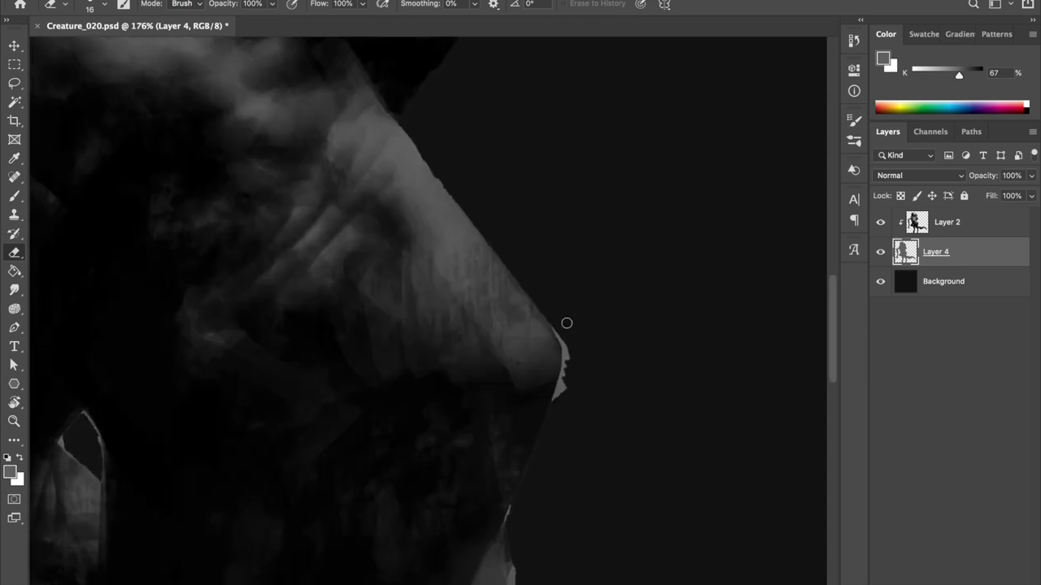
scroll(569, 361, "down", 5)
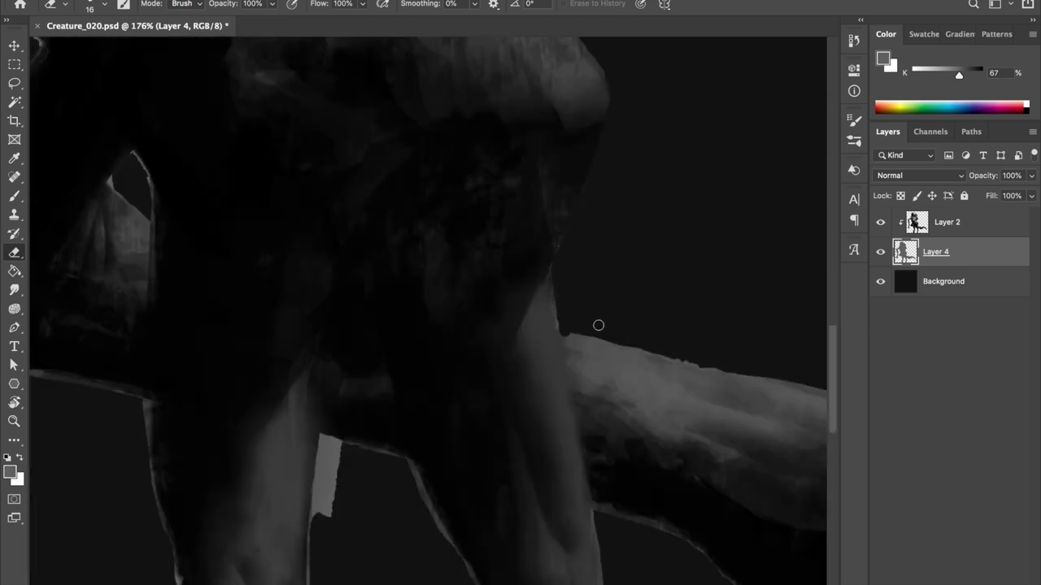
scroll(365, 133, "down", 5)
scroll(581, 427, "right", 3)
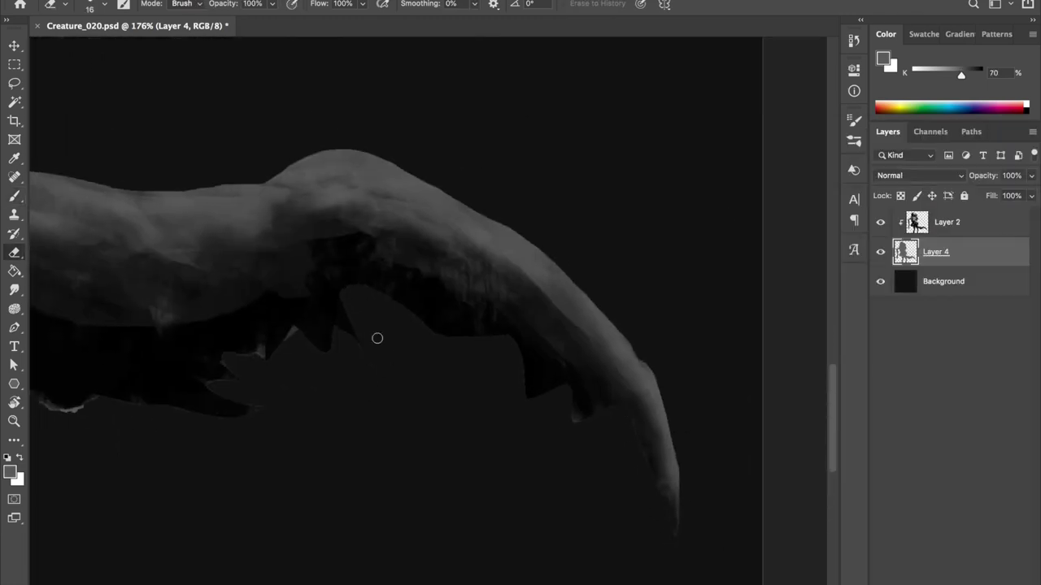
scroll(385, 385, "down", 3)
scroll(350, 360, "up", 1)
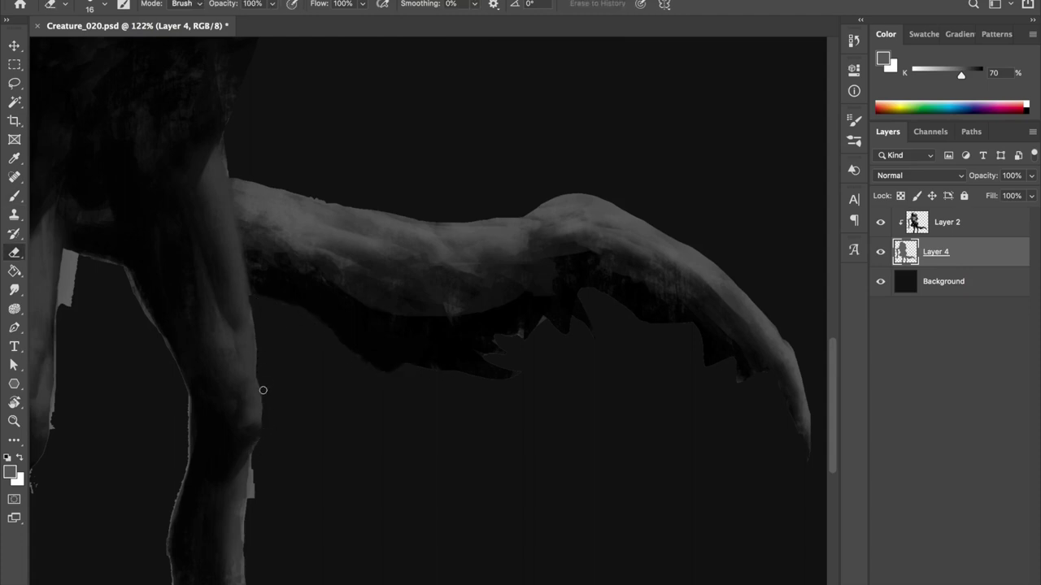
scroll(266, 384, "down", 3)
scroll(295, 391, "left", 1)
left_click_drag(187, 287, 212, 425)
left_click_drag(132, 327, 138, 284)
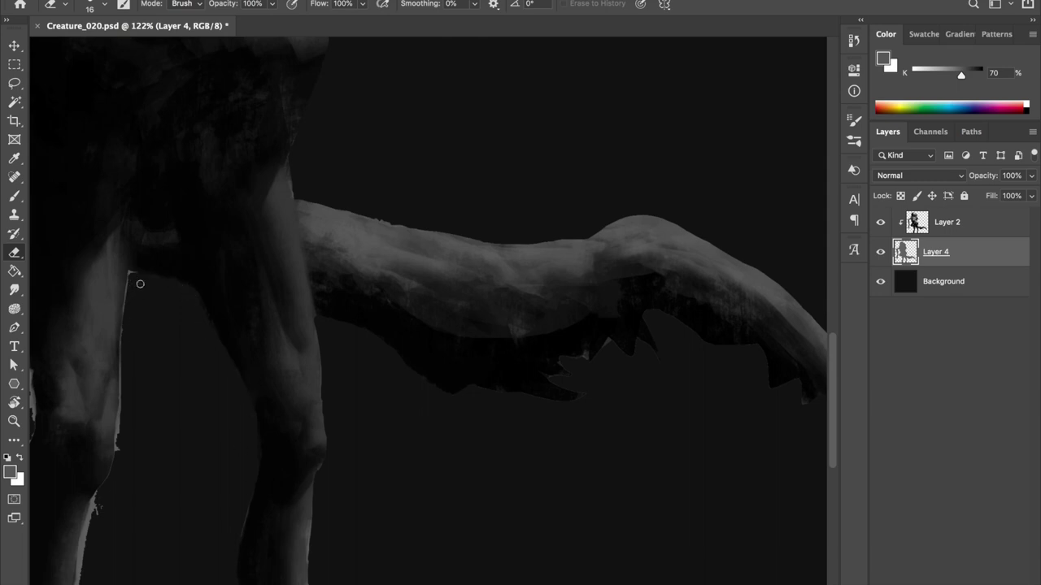
Erase the remaining light pixels along the lower leg edges and save.
scroll(169, 271, "up", 3)
key("b")
left_click_drag(291, 340, 368, 77)
key("e")
left_click_drag(313, 302, 289, 424)
mouse_move(191, 241)
left_mouse_down()
mouse_move(144, 333)
mouse_move(179, 139)
left_mouse_up()
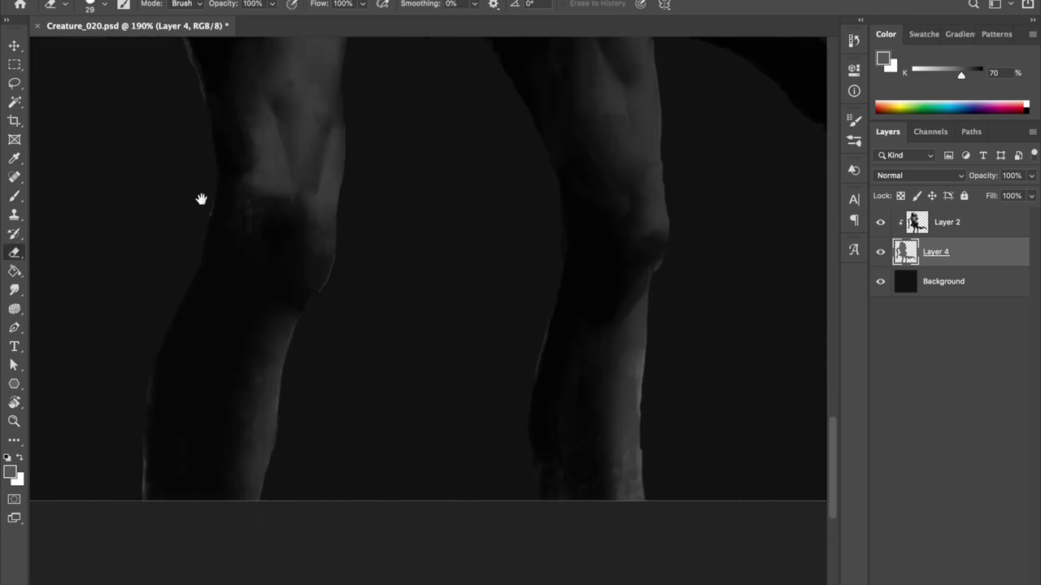
scroll(267, 395, "down", 3)
scroll(280, 268, "up", 2)
left_click_drag(301, 257, 327, 372)
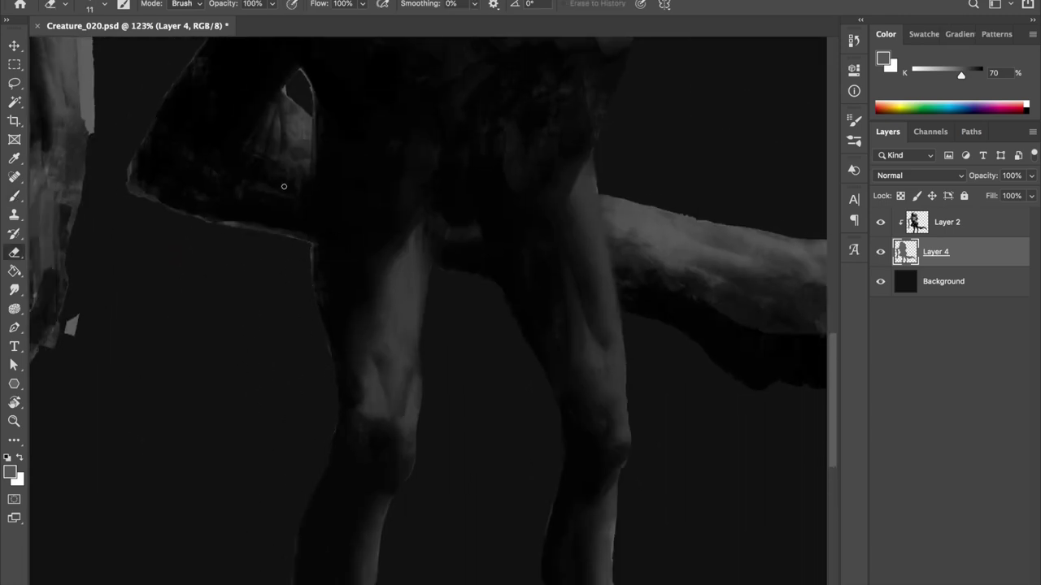
key("ctrl+s")
Erase the grey patches above and at the edge of the head, saving.
mouse_move(243, 213)
left_mouse_down()
mouse_move(302, 268)
mouse_move(316, 434)
mouse_move(293, 349)
mouse_move(252, 407)
left_mouse_up()
scroll(252, 406, "up", 5)
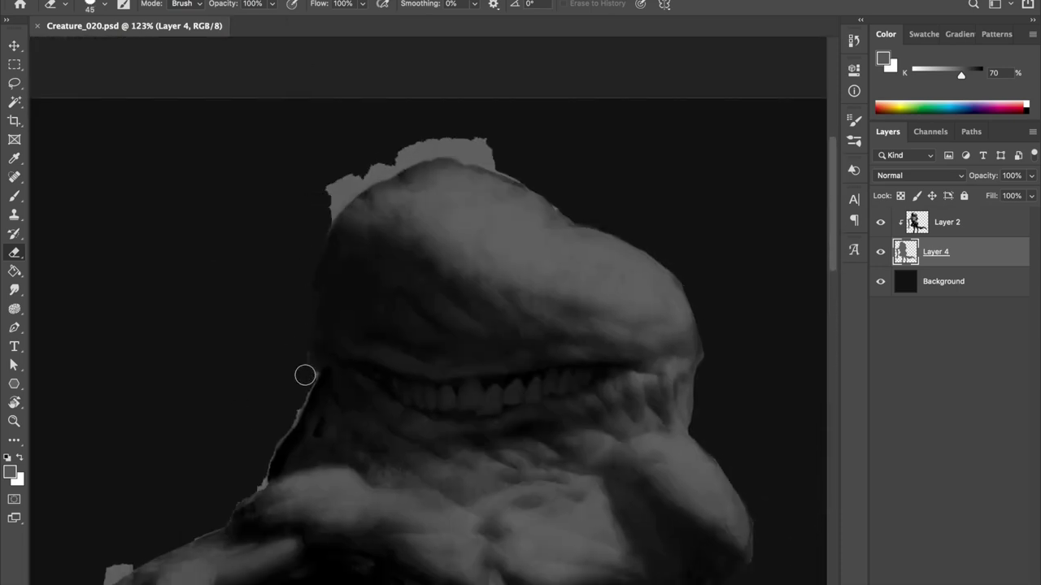
mouse_move(316, 221)
left_mouse_down()
mouse_move(467, 154)
mouse_move(385, 169)
left_mouse_up()
left_click_drag(474, 143, 460, 130)
key("ctrl+s")
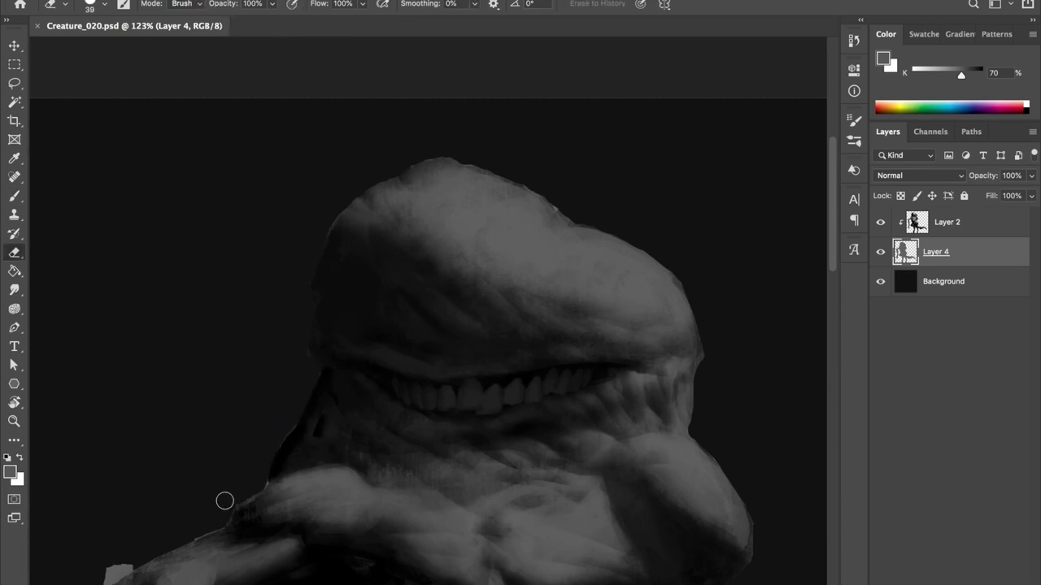
left_click(225, 501)
Erase the grey halo beneath the arm.
scroll(283, 252, "down", 5)
scroll(332, 139, "down", 3)
scroll(309, 235, "down", 2)
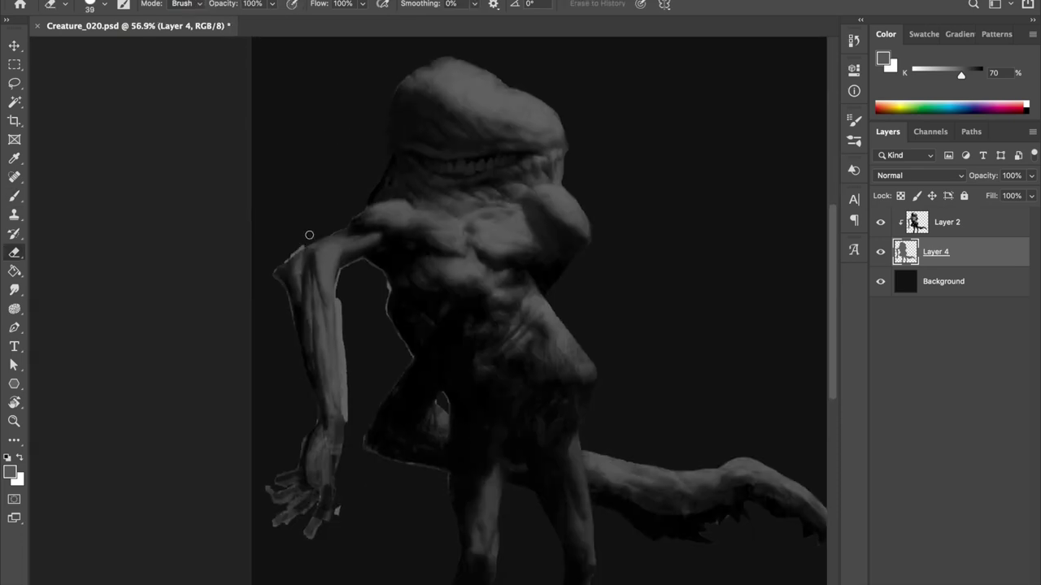
scroll(311, 230, "up", 5)
left_click_drag(302, 205, 272, 218)
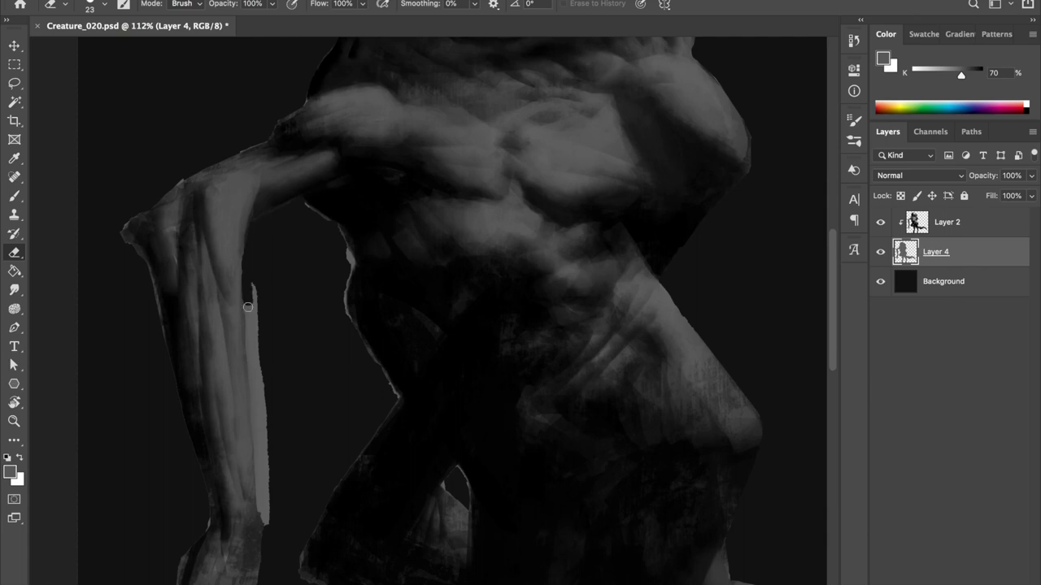
left_click_drag(248, 308, 257, 437)
scroll(267, 249, "down", 5)
Cover the light wedge with dark paint and bring the hand into view.
key("b")
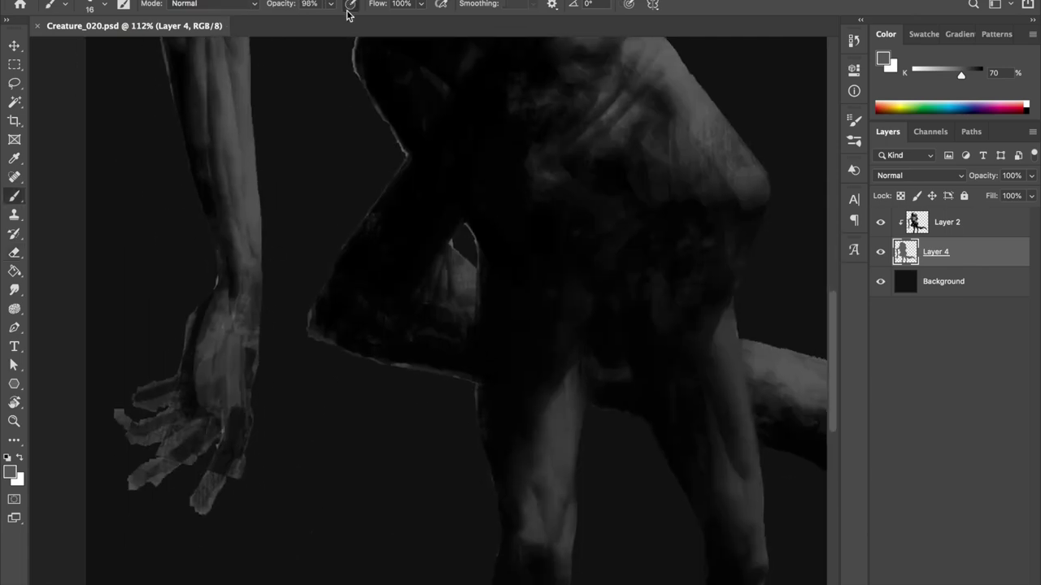
mouse_move(472, 234)
left_mouse_down()
mouse_move(453, 235)
mouse_move(462, 267)
left_mouse_up()
scroll(539, 132, "down", 3)
left_click_drag(366, 162, 302, 179)
scroll(286, 130, "up", 3)
Hide Layer 2 and erase the silhouette's fingers with an 82 px eraser.
left_click(894, 223)
left_click(881, 223)
left_click(880, 222)
key("e")
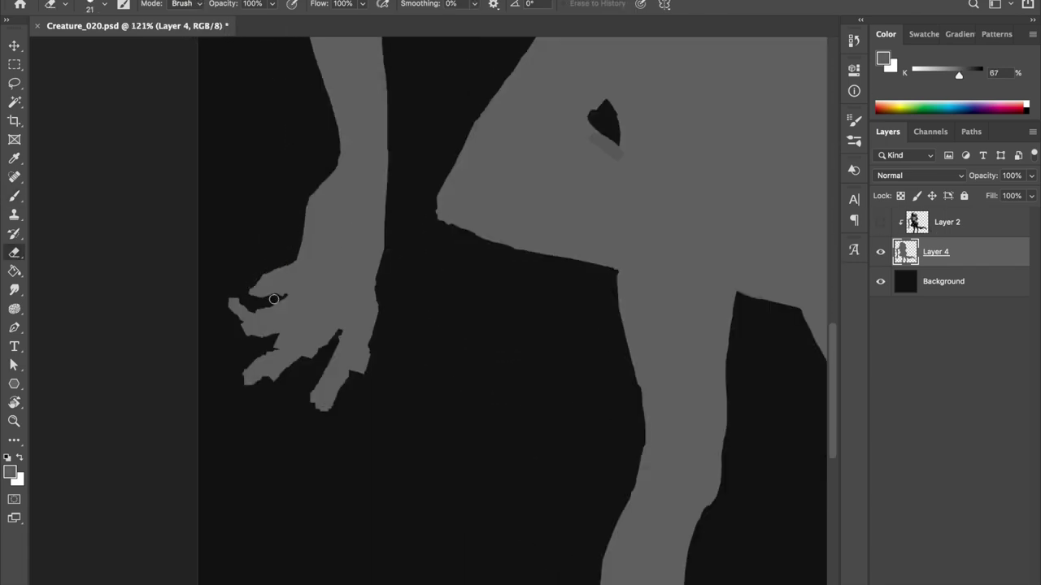
left_click_drag(301, 425, 325, 426)
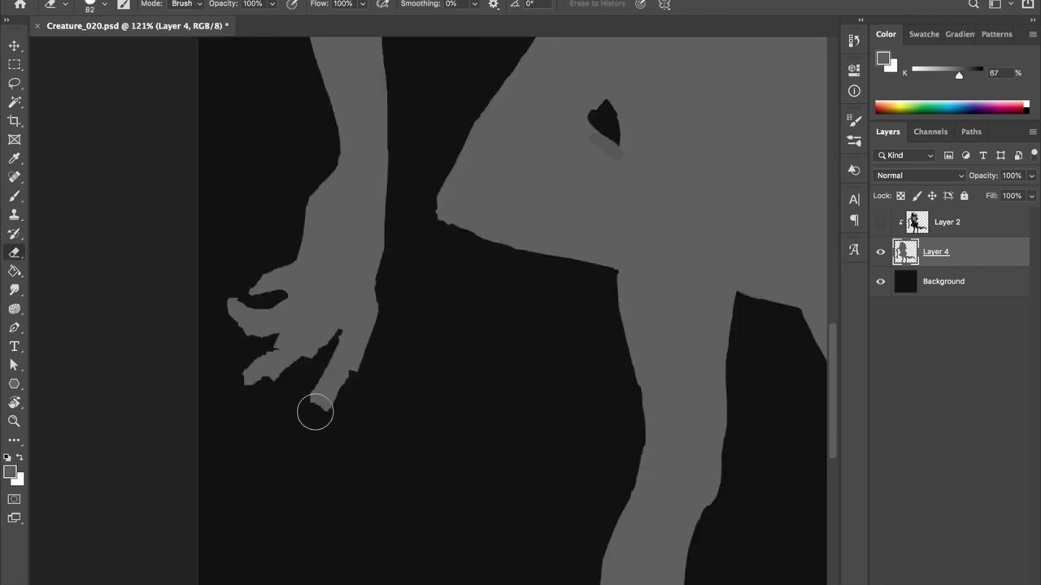
left_click_drag(341, 382, 293, 319)
Paint a new long grey finger down from the wrist, then set the eraser to 54 px.
key("b")
left_click_drag(376, 276, 368, 399)
mouse_move(365, 317)
left_mouse_down()
mouse_move(361, 405)
mouse_move(318, 491)
left_mouse_up()
key("e")
left_click_drag(390, 219, 407, 220)
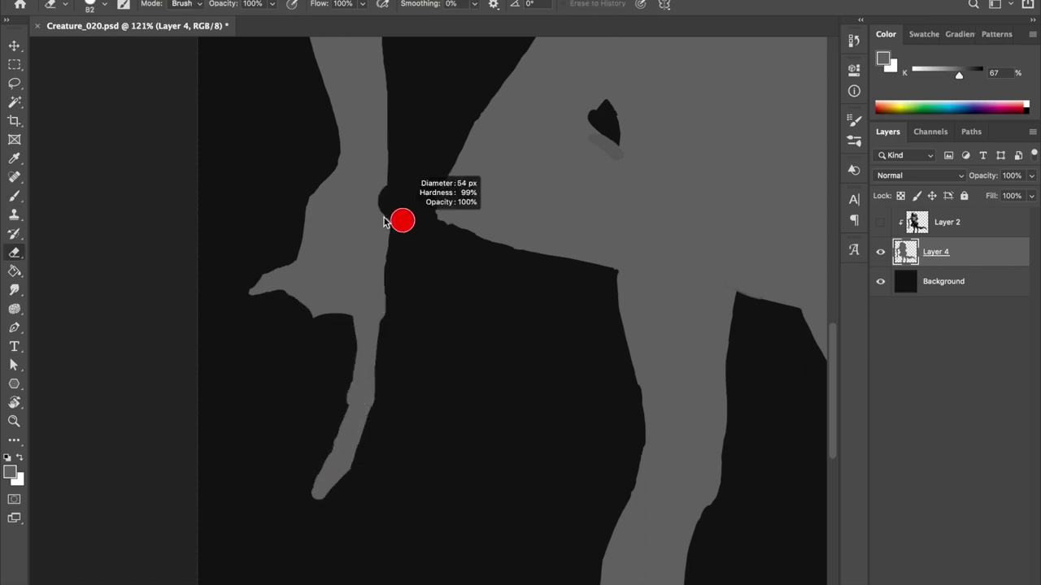
Paint grey fingers reaching down-left, undoing the stray strokes.
key("b")
left_click_drag(341, 323, 307, 387)
key("ctrl+z")
left_click_drag(346, 321, 284, 433)
left_click_drag(303, 397, 257, 445)
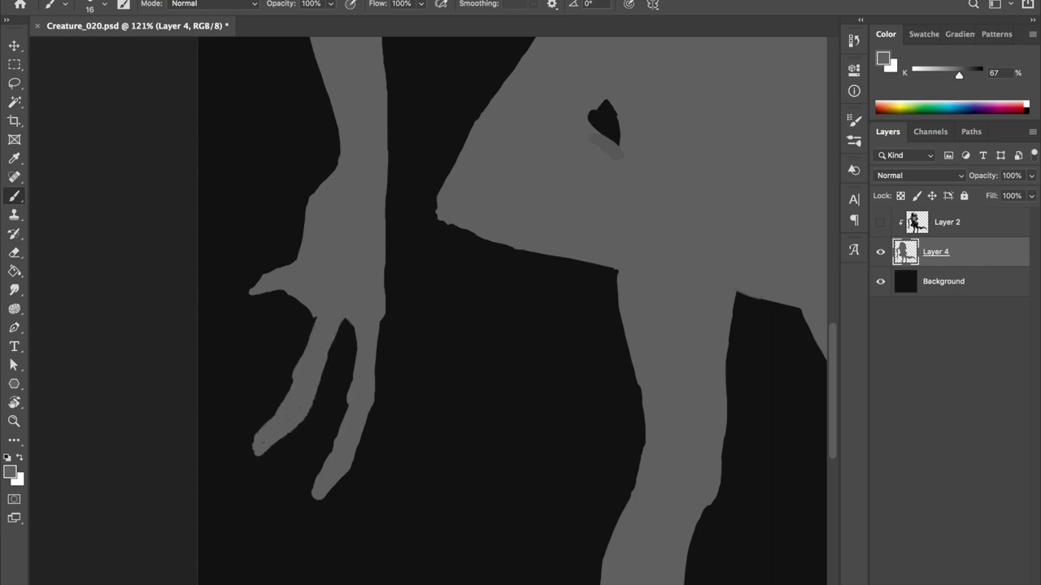
key("ctrl+z")
mouse_move(316, 319)
left_mouse_down()
mouse_move(265, 363)
mouse_move(257, 356)
mouse_move(226, 398)
left_mouse_up()
Repaint a wider down-left thumb, widen the arm's right edge, and show Layer 2 again.
key("ctrl+z")
left_click_drag(288, 272, 241, 308)
scroll(240, 312, "down", 5)
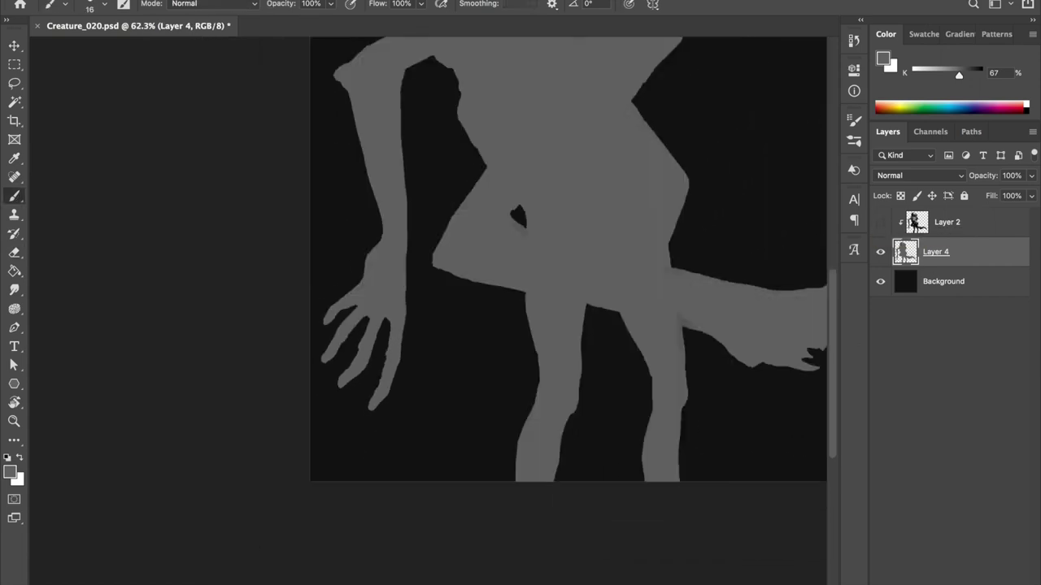
scroll(496, 309, "down", 2)
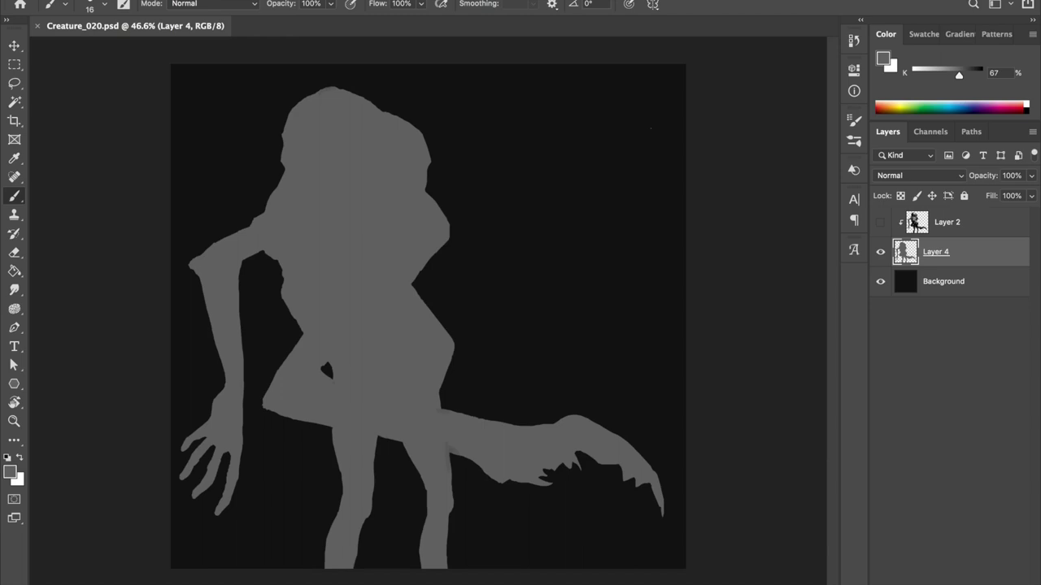
scroll(166, 569, "up", 3)
left_click_drag(296, 218, 296, 300)
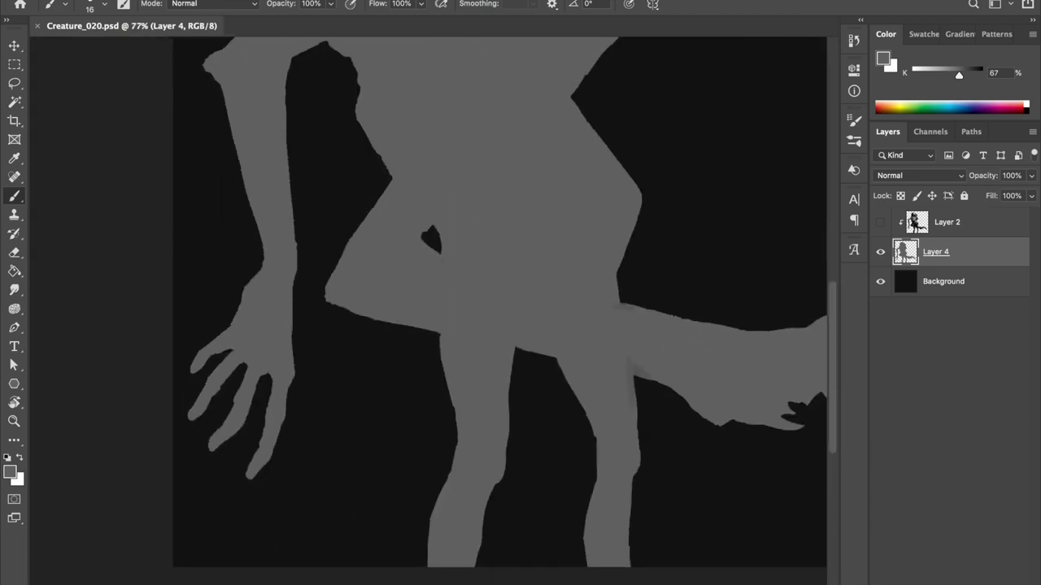
left_click(880, 222)
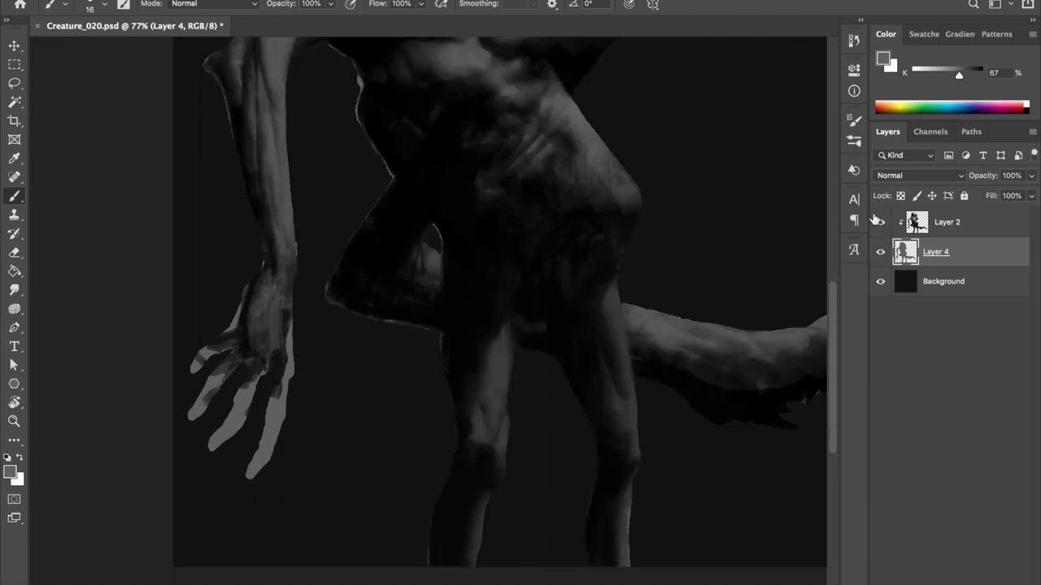
Erase the excess grey around the silhouette's fingers.
scroll(267, 320, "up", 2)
scroll(268, 321, "left", 3)
key("e")
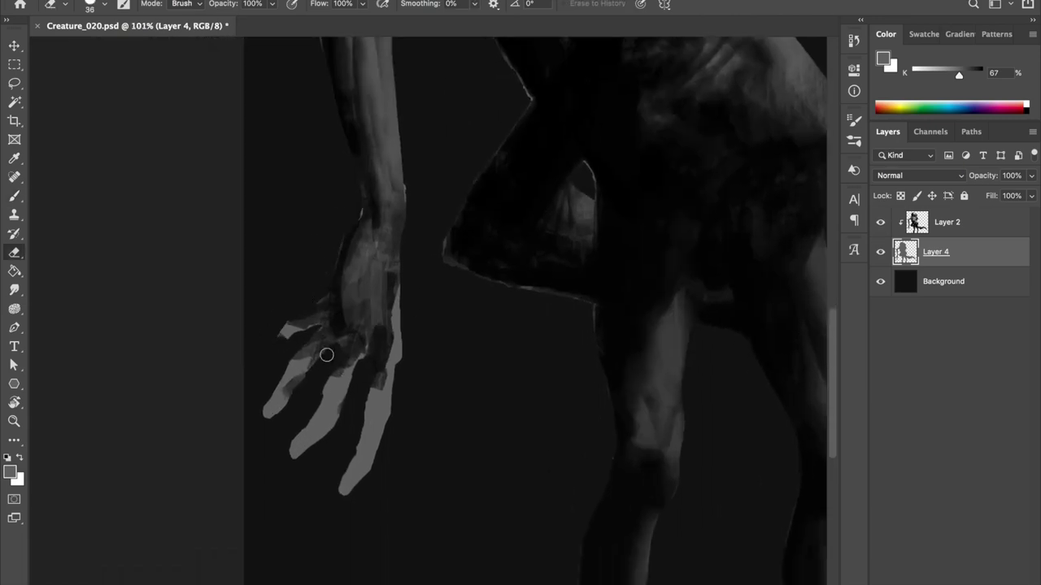
left_click_drag(345, 251, 326, 358)
left_click_drag(309, 317, 365, 390)
With a smaller eraser, erase the grey finger shapes and thumb area.
right_click(423, 268)
key("Return")
mouse_move(407, 286)
left_mouse_down()
mouse_move(379, 415)
mouse_move(345, 488)
left_mouse_up()
mouse_move(358, 413)
left_mouse_down()
mouse_move(342, 413)
mouse_move(325, 443)
left_mouse_up()
left_click_drag(358, 358, 310, 412)
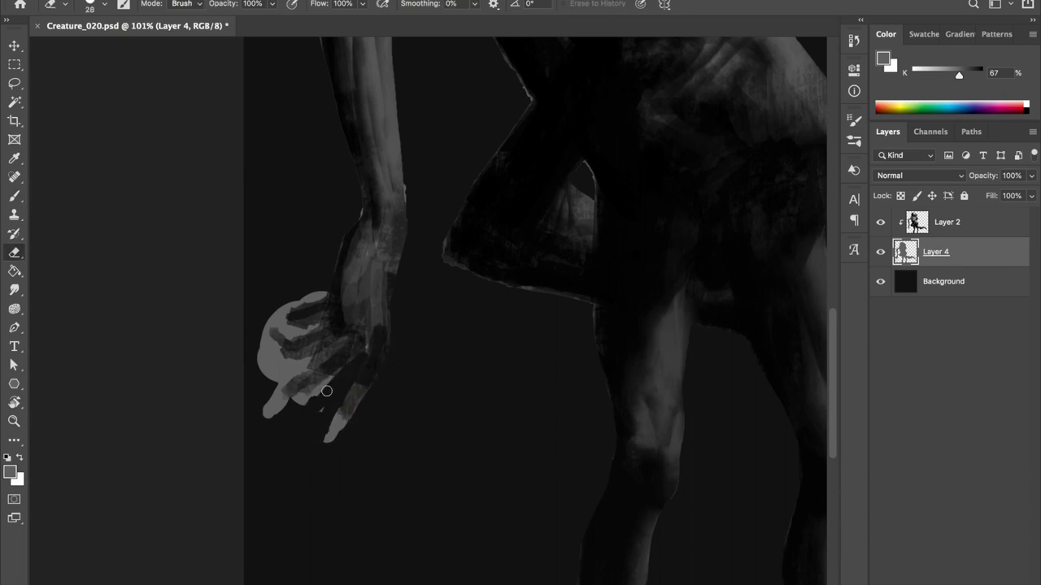
key("b")
key("e")
left_click_drag(313, 296, 277, 329)
Hide the Background layer, return to Layer 4, and erase the grey blob over the fingers.
left_click(944, 281)
left_click(879, 281)
left_click(879, 282)
left_click(880, 281)
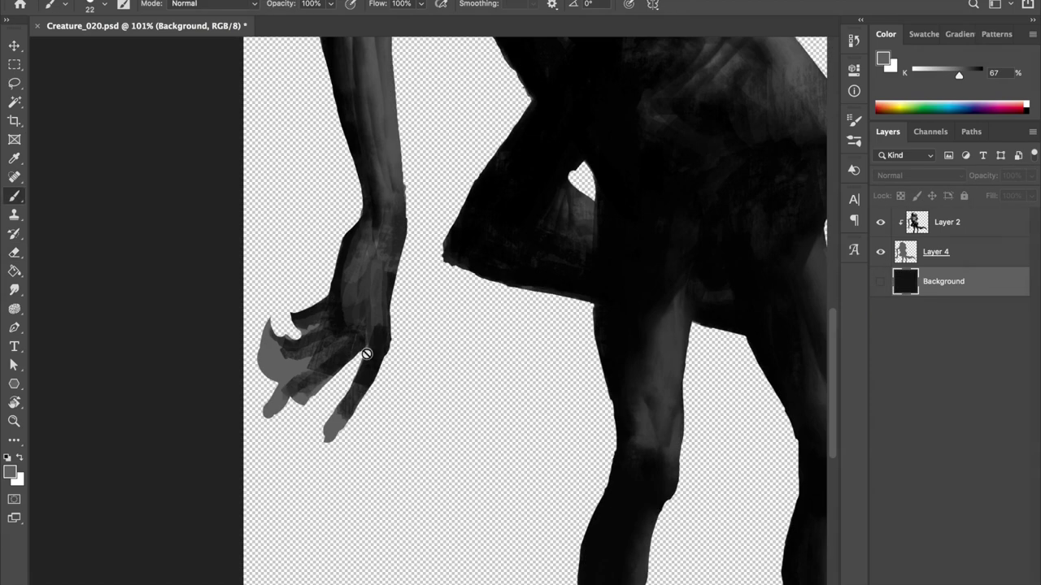
left_click(935, 252)
scroll(431, 325, "up", 2)
mouse_move(239, 325)
left_mouse_down()
mouse_move(244, 378)
mouse_move(326, 358)
left_mouse_up()
left_click_drag(236, 386, 264, 435)
Paint the middle finger knuckle to tip, erase the upper finger, and shorten the second fingertip.
key("b")
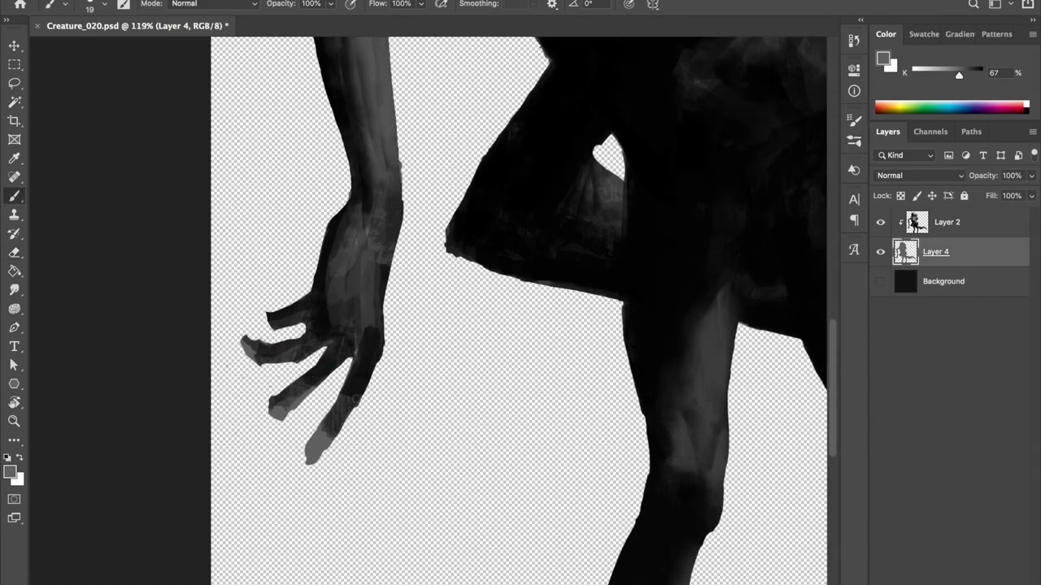
left_click_drag(340, 357, 273, 421)
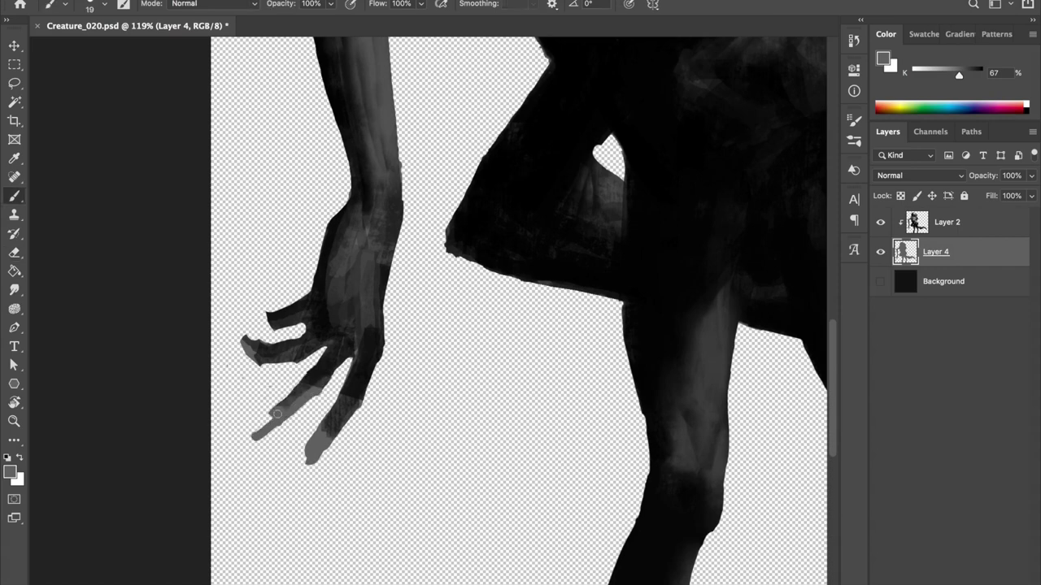
key("e")
mouse_move(303, 337)
left_mouse_down()
mouse_move(248, 358)
mouse_move(244, 397)
mouse_move(264, 358)
left_mouse_up()
key("b")
key("e")
key("b")
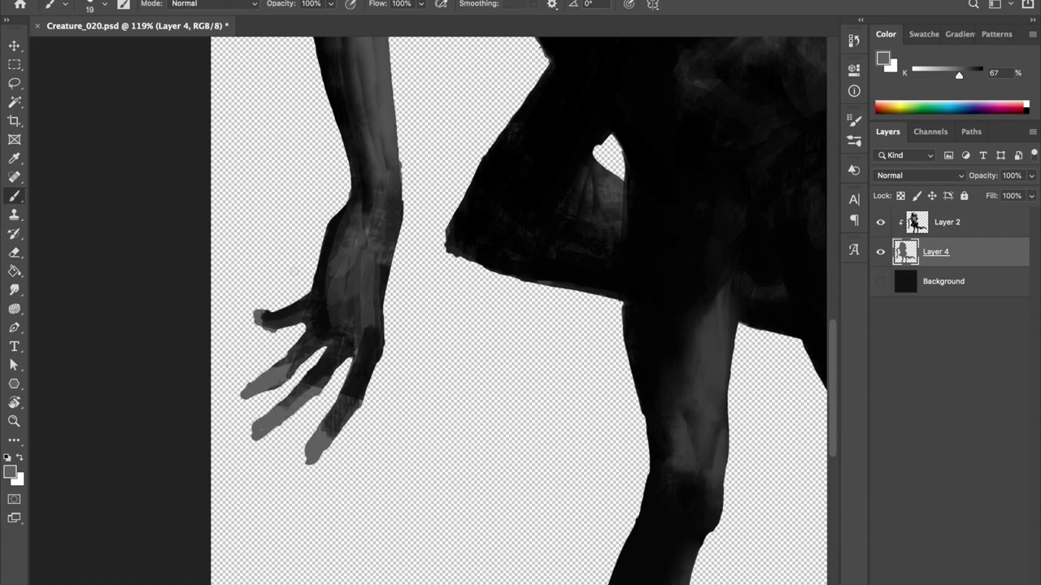
key("ctrl+z")
left_click_drag(262, 379, 294, 368)
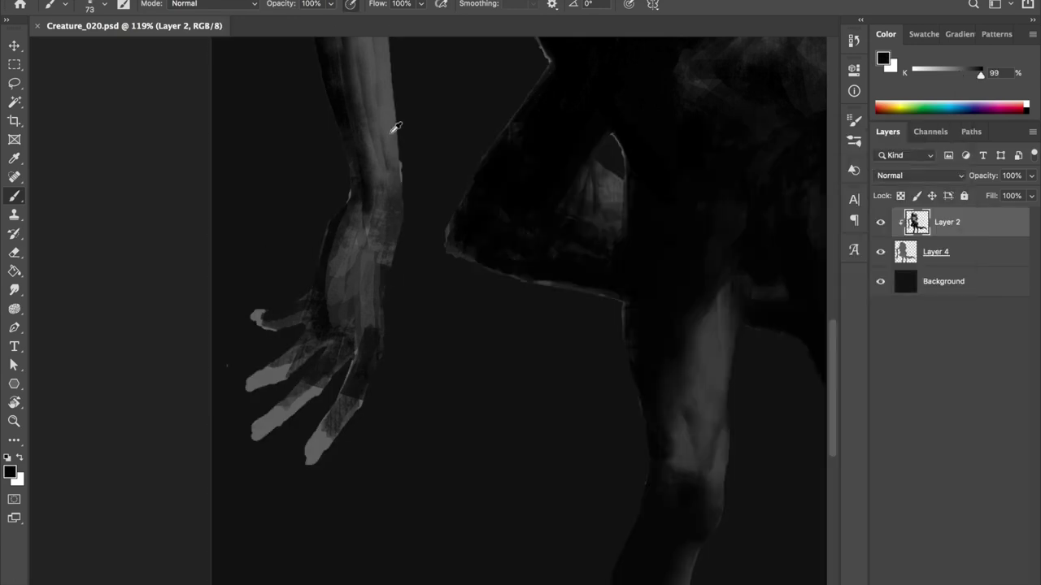
Darken the hand, knuckles and bright finger highlights with dark strokes.
mouse_move(390, 295)
left_mouse_down()
mouse_move(325, 443)
mouse_move(242, 441)
mouse_move(260, 350)
mouse_move(309, 321)
left_mouse_up()
left_click(344, 274, "alt")
left_click_drag(370, 334, 333, 260)
left_click(310, 309, "alt")
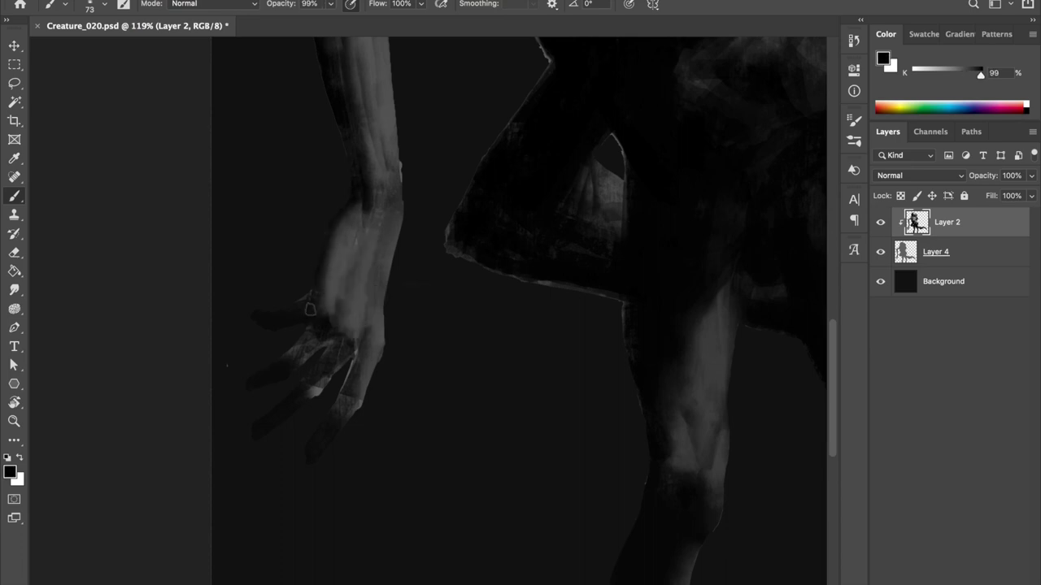
left_click_drag(310, 309, 307, 359)
key("bracketleft")
mouse_move(319, 286)
left_mouse_down()
mouse_move(362, 414)
mouse_move(339, 409)
mouse_move(331, 344)
left_mouse_up()
Sample greys from the hand and darken the finger's right edge with a smaller brush.
left_click(322, 317, "alt")
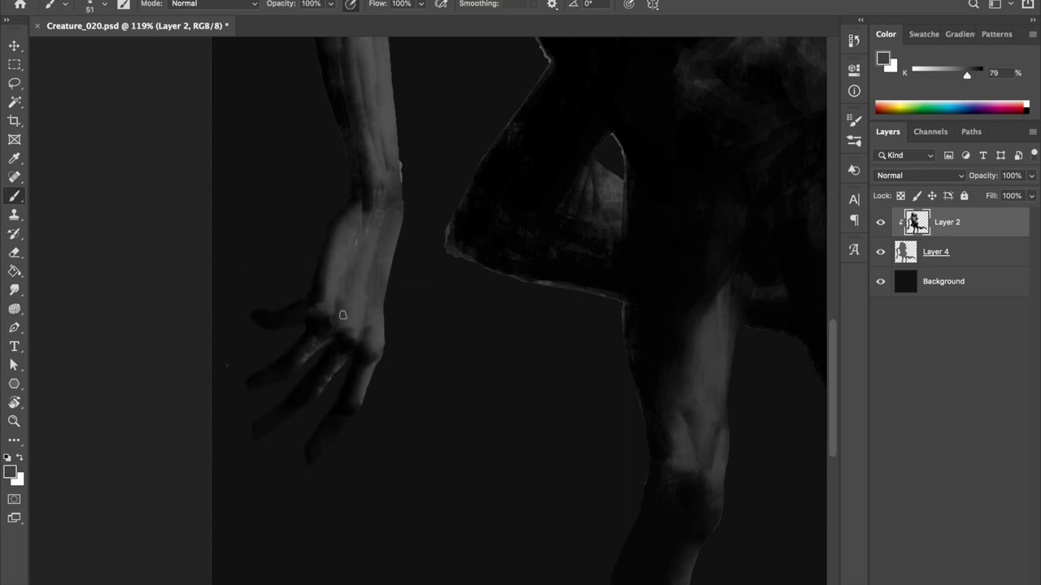
left_click(319, 310, "alt")
left_click_drag(385, 307, 399, 306)
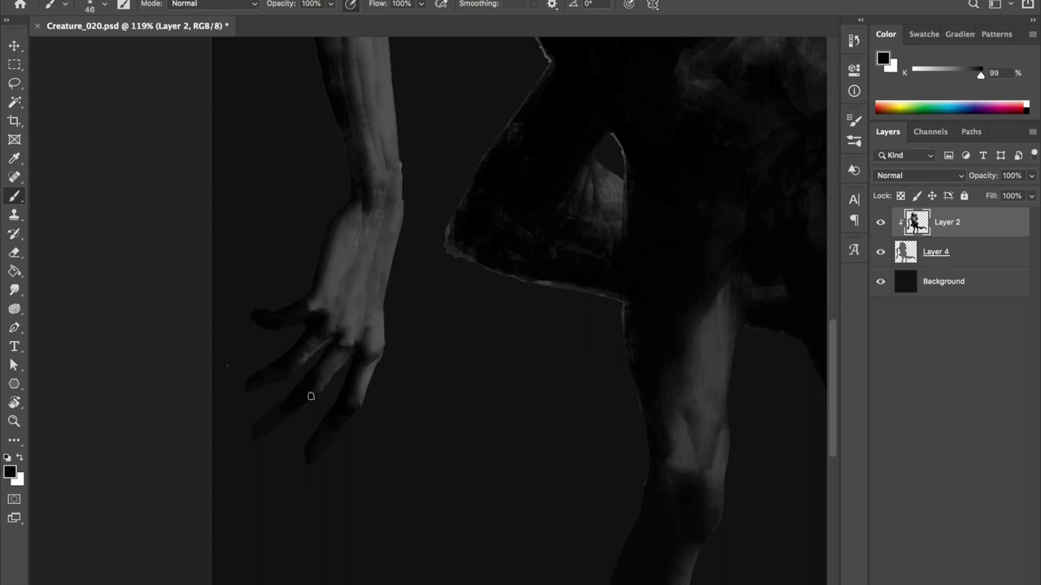
left_click(304, 317, "alt")
mouse_move(395, 406)
left_mouse_down()
mouse_move(355, 407)
mouse_move(407, 350)
left_mouse_up()
left_click(304, 352, "alt")
left_click(408, 350, "alt")
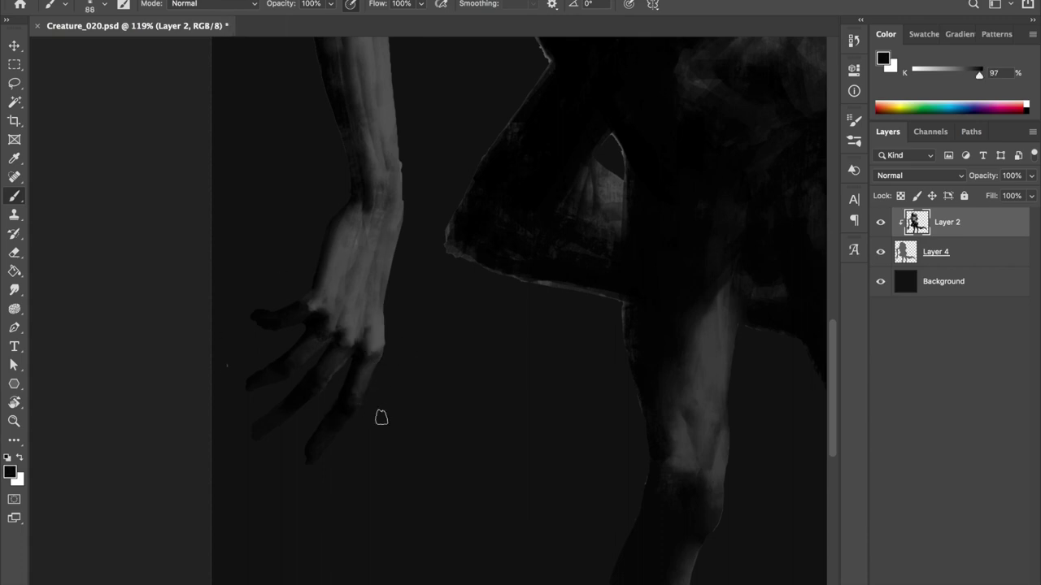
On Layer 4, lasso-select the areas below and around the fingers.
left_click(336, 261, "ctrl")
scroll(286, 409, "up", 3)
key("l")
left_click_drag(370, 370, 367, 376)
left_click_drag(302, 327, 256, 371)
left_click_drag(283, 270, 257, 287)
key("b")
right_click(382, 337)
key("Escape")
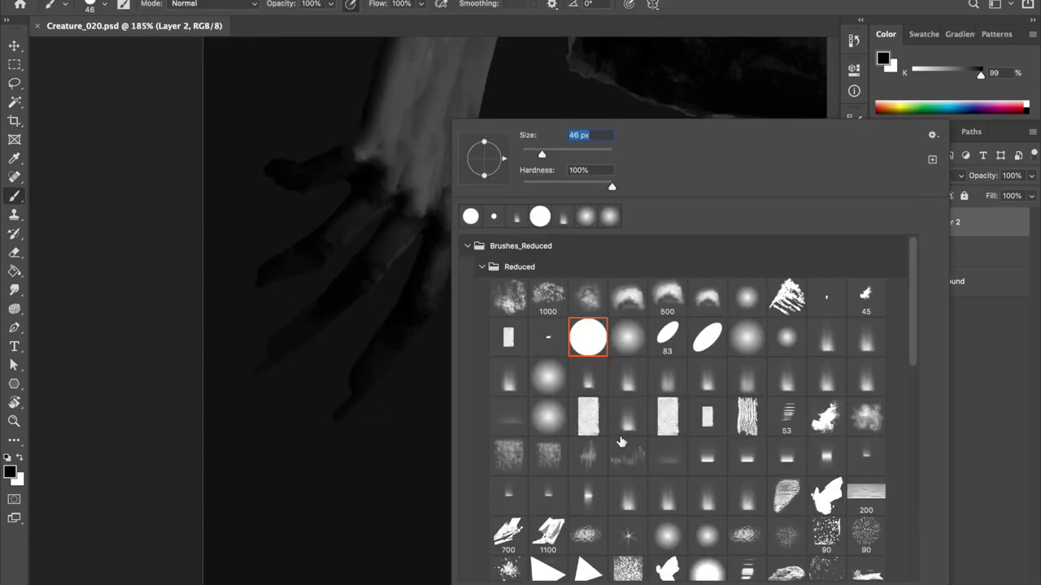
On Layer 2, darken the knuckle area and sample a near-black tone.
left_click(587, 415)
key("Return")
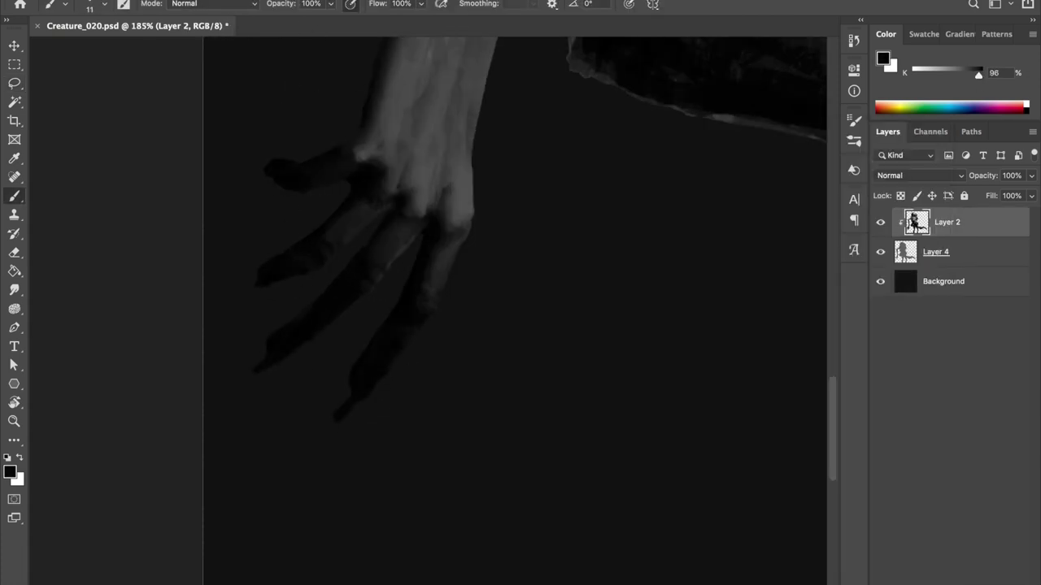
left_click_drag(402, 236, 455, 177)
scroll(415, 244, "down", 1)
left_click(455, 177, "alt")
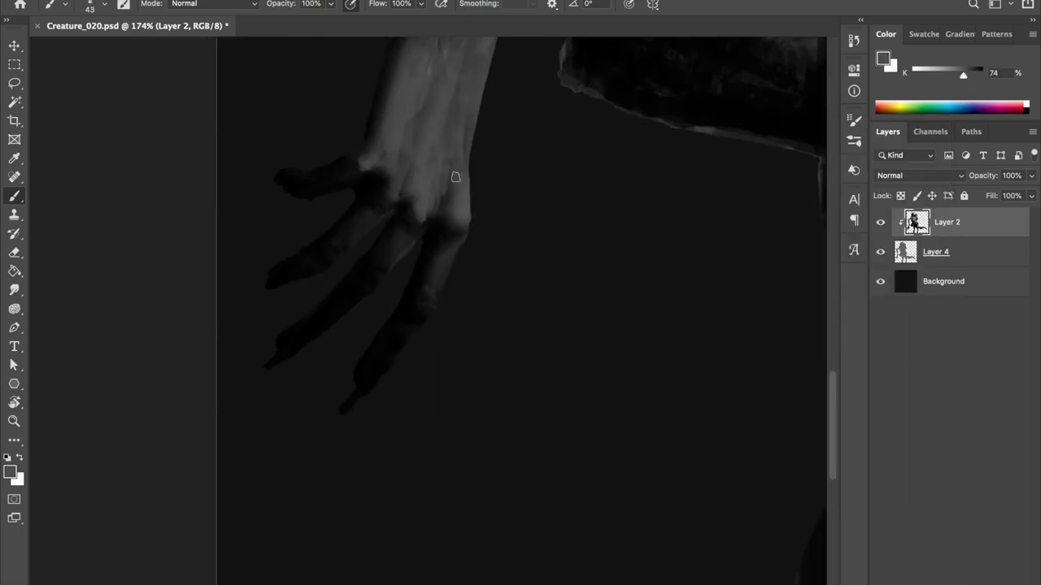
left_click(414, 233, "alt")
Paint near-black strokes over the fingers and wrist.
scroll(365, 247, "down", 2)
scroll(364, 246, "down", 4)
scroll(213, 423, "up", 4)
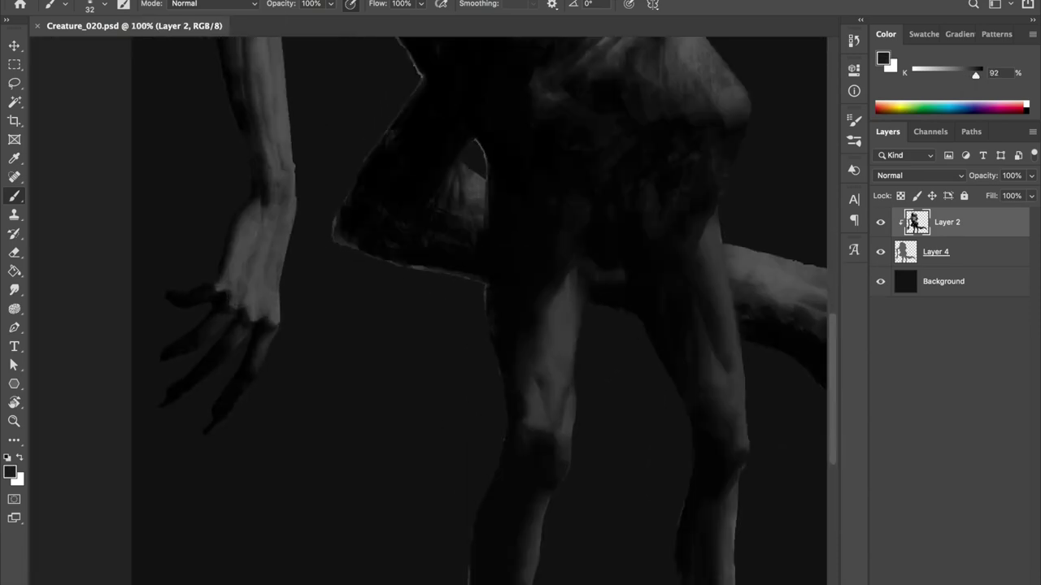
scroll(213, 423, "up", 1)
mouse_move(158, 318)
left_mouse_down()
mouse_move(187, 336)
mouse_move(188, 178)
mouse_move(202, 232)
mouse_move(179, 262)
mouse_move(203, 290)
mouse_move(220, 234)
left_mouse_up()
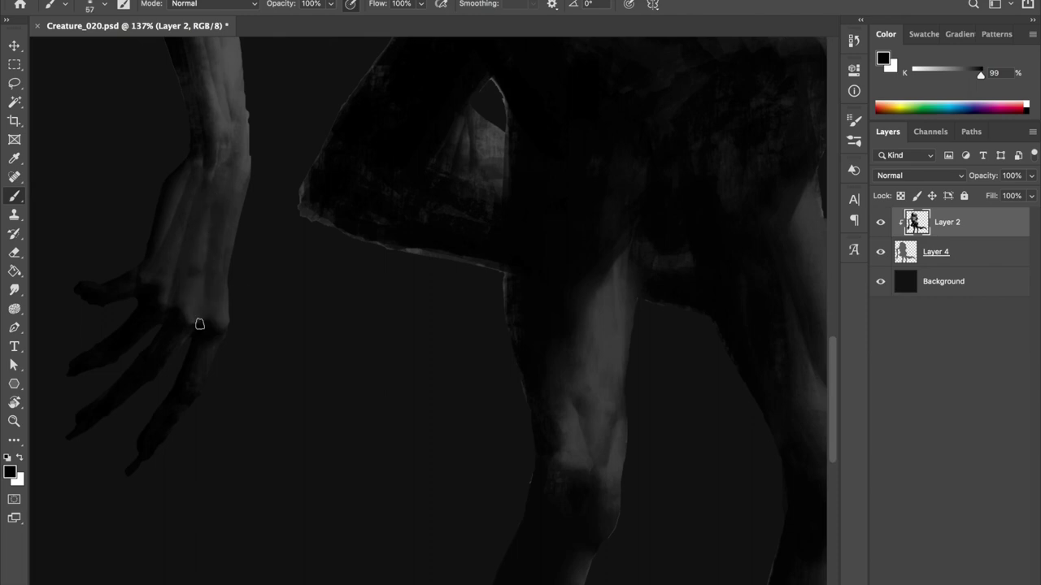
scroll(196, 306, "down", 5)
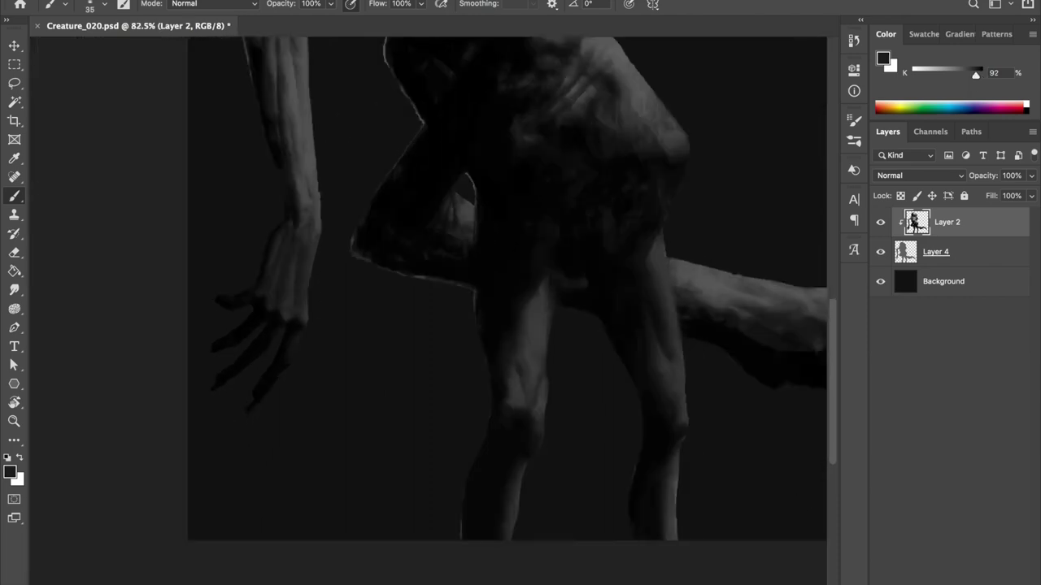
scroll(423, 143, "left", 3)
scroll(423, 144, "right", 4)
left_click(472, 236, "alt")
key("bracketleft")
key("bracketleft")
key("bracketleft")
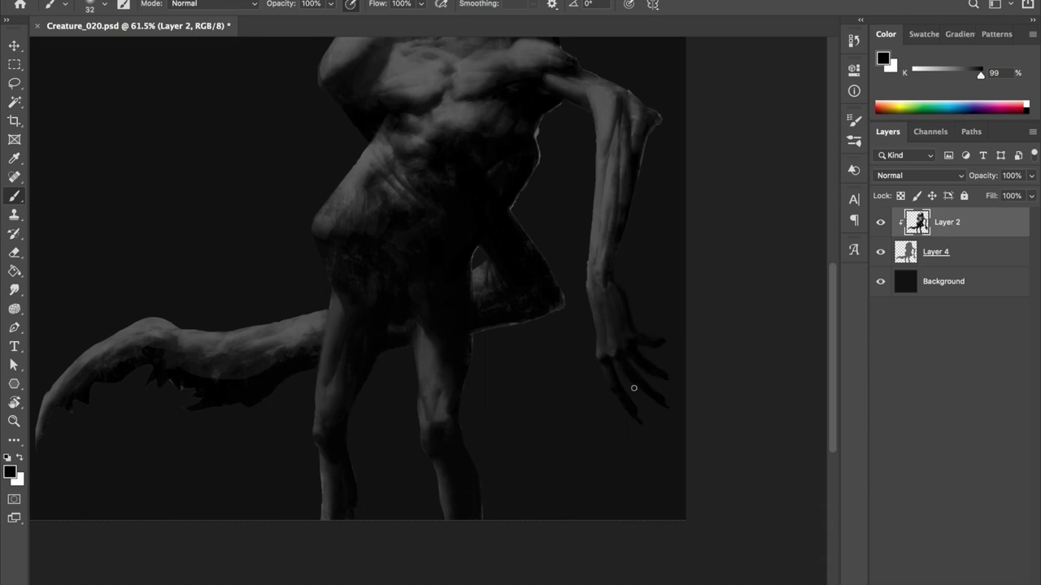
Flip the canvas back to normal orientation and save the painting.
key("ctrl+shift+h")
scroll(207, 425, "left", 3)
key("ctrl+s")
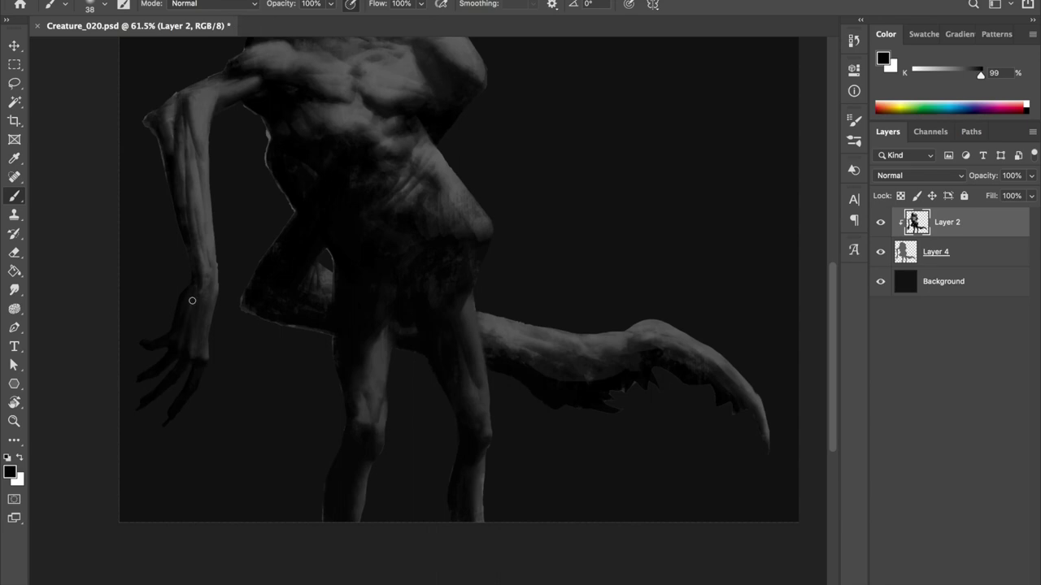
Set the brush to 50% opacity and sample a dark grey from the painting.
scroll(439, 287, "down", 3)
scroll(518, 295, "up", 5)
left_click_drag(448, 271, 523, 348)
key("5")
left_click(496, 355, "alt")
key("bracketleft")
key("bracketleft")
key("bracketleft")
key("bracketleft")
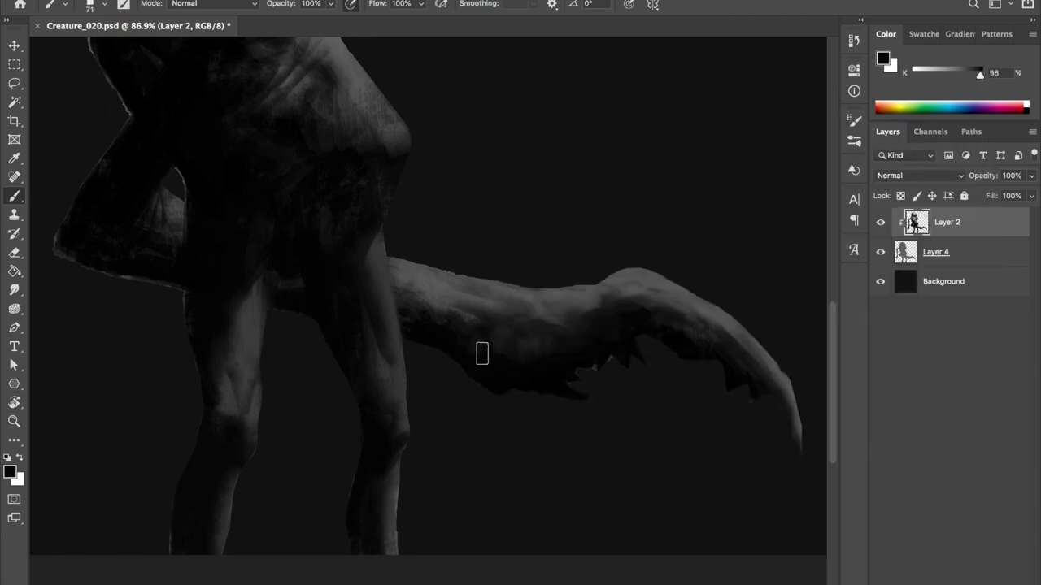
left_click_drag(767, 418, 776, 418)
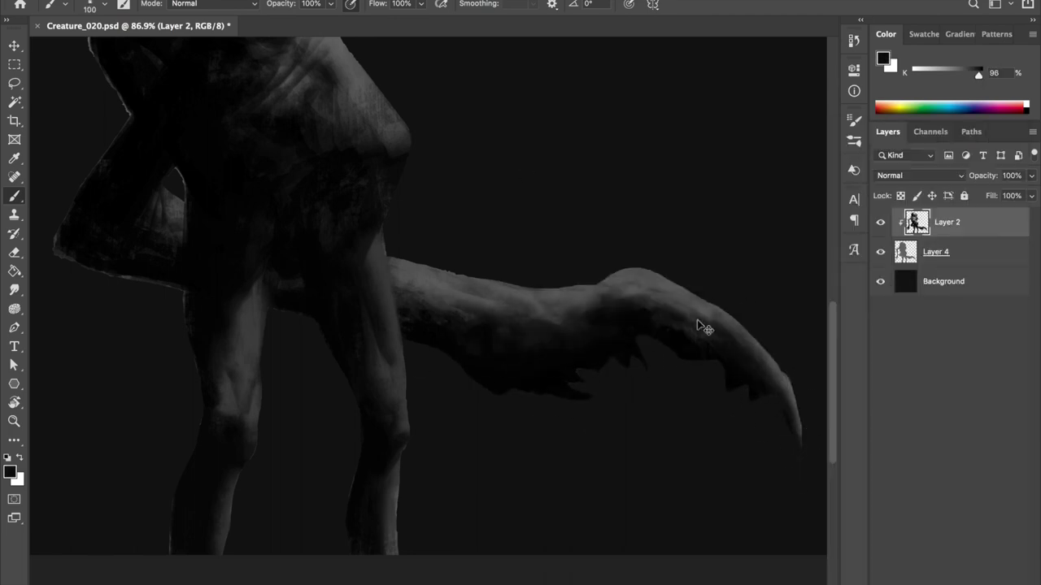
Smooth over the tail's ridge and repaint its top edge.
left_click(423, 264, "alt")
key("d")
key("bracketleft")
key("bracketleft")
key("bracketleft")
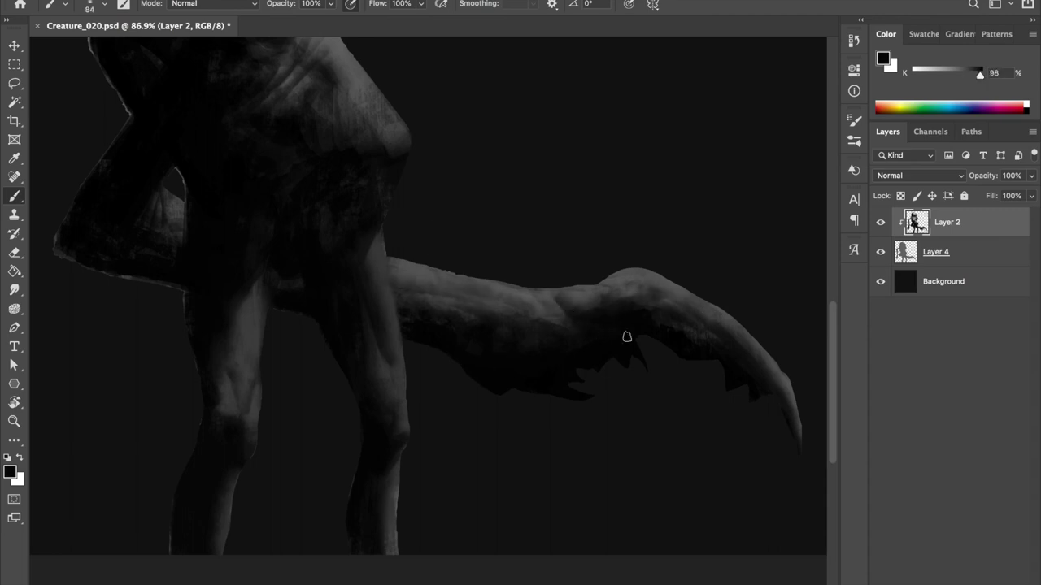
key("bracketright")
key("bracketright")
left_click_drag(603, 348, 616, 308)
left_click_drag(388, 262, 432, 274)
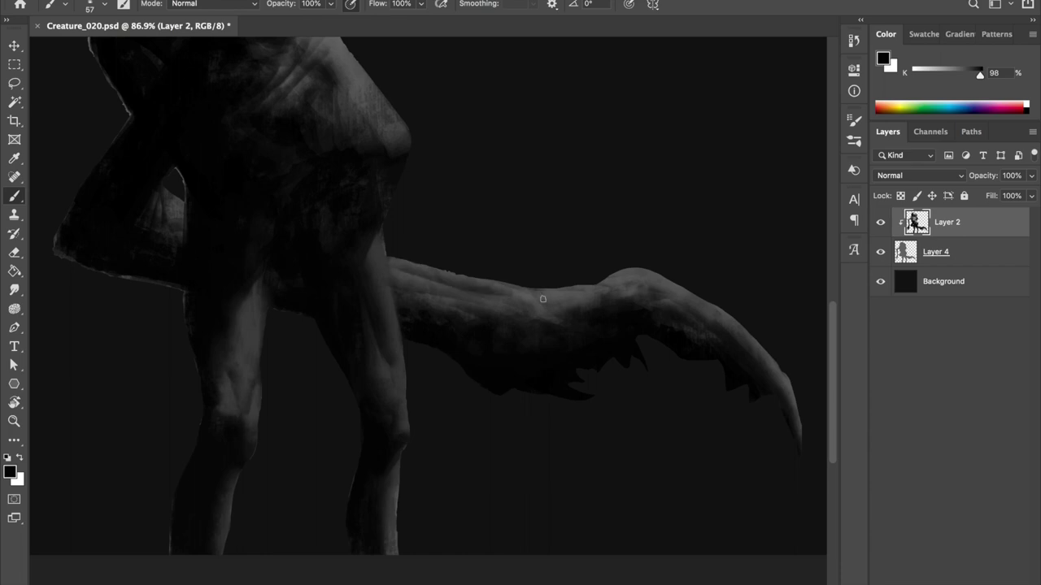
Repaint and darken the tail's curved tip with a larger brush.
left_click(473, 287, "alt")
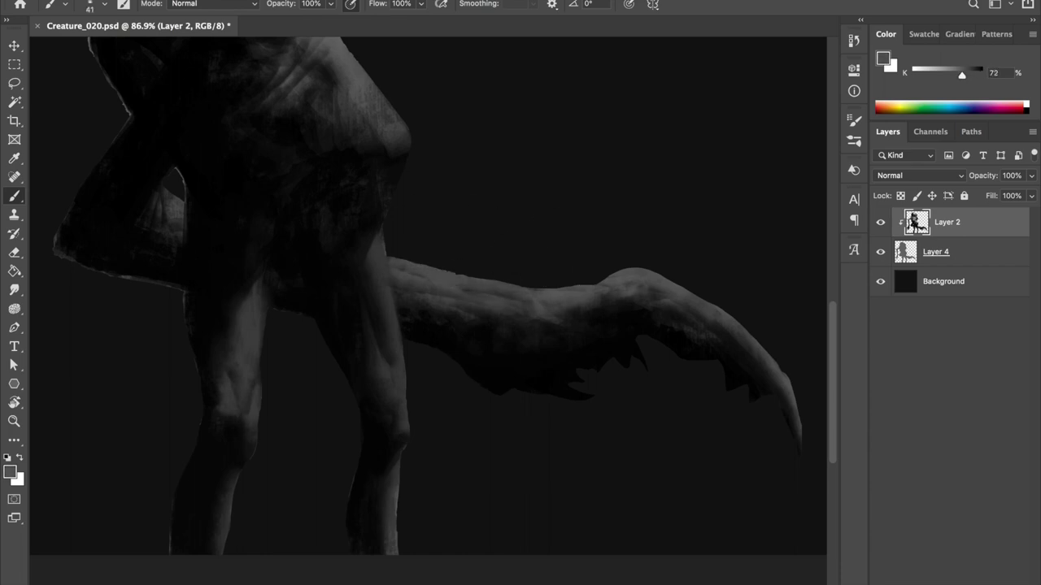
key("d")
key("bracketright")
key("bracketright")
key("bracketright")
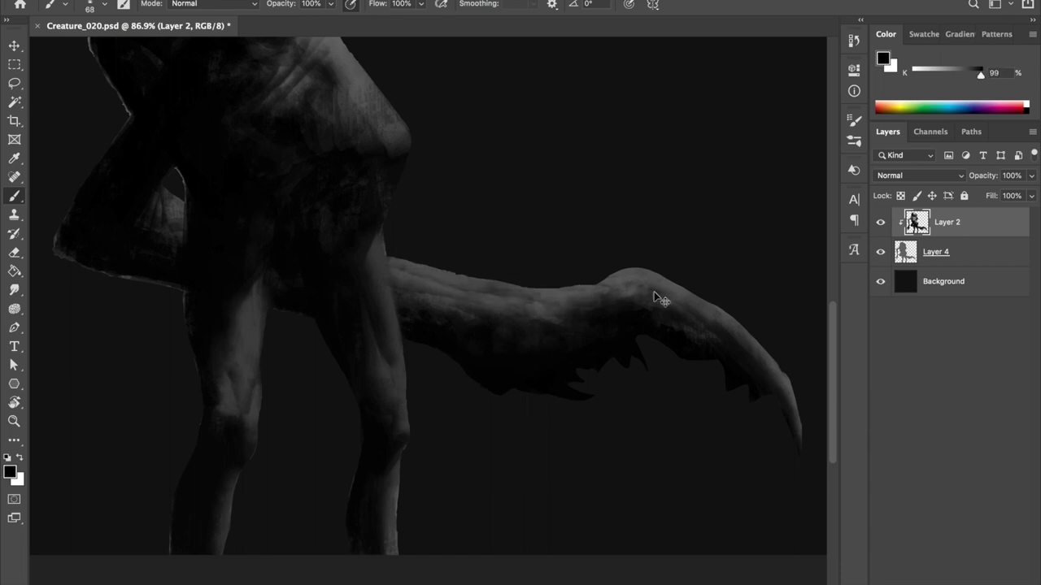
left_click(737, 372, "alt")
left_click_drag(753, 361, 759, 385)
left_click(763, 379, "alt")
left_click(797, 423, "alt")
left_click_drag(797, 423, 791, 504)
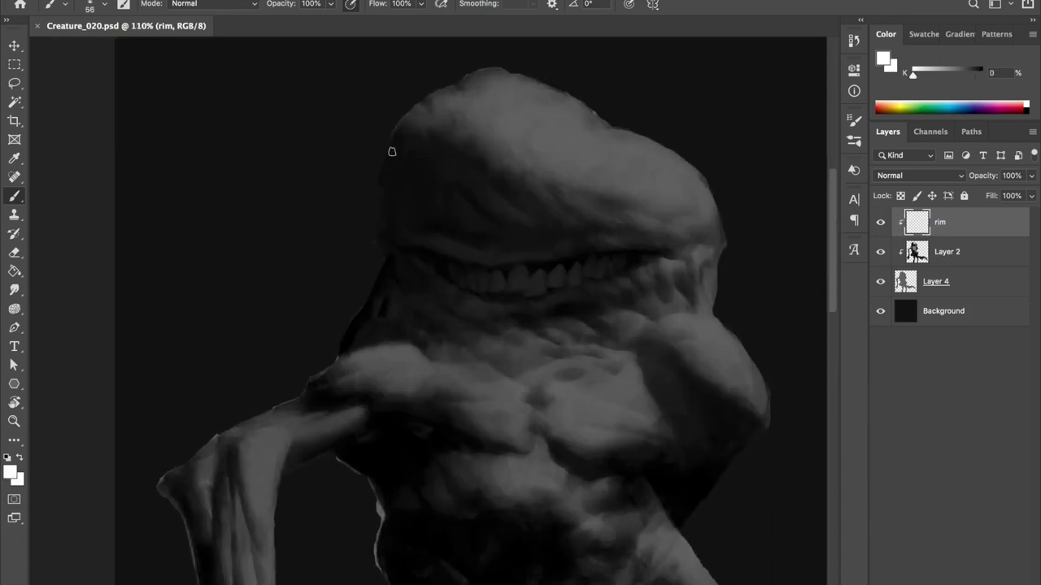
Paint white rim light along the head's upper-left and left edges.
left_click_drag(379, 175, 411, 103)
mouse_move(396, 183)
left_mouse_down()
mouse_move(386, 253)
mouse_move(414, 289)
left_mouse_up()
key("e")
right_click(430, 302)
key("Escape")
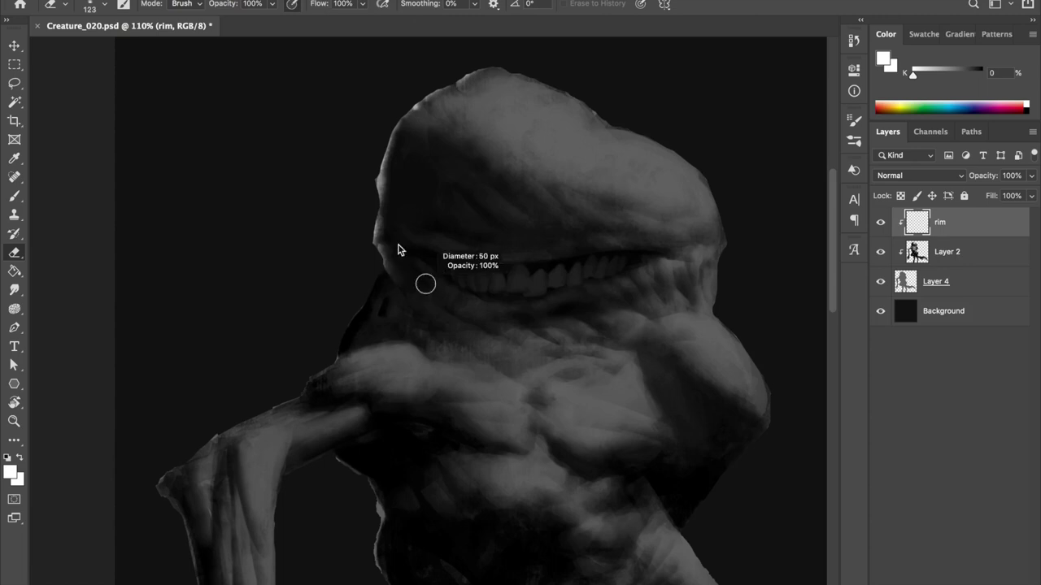
key("b")
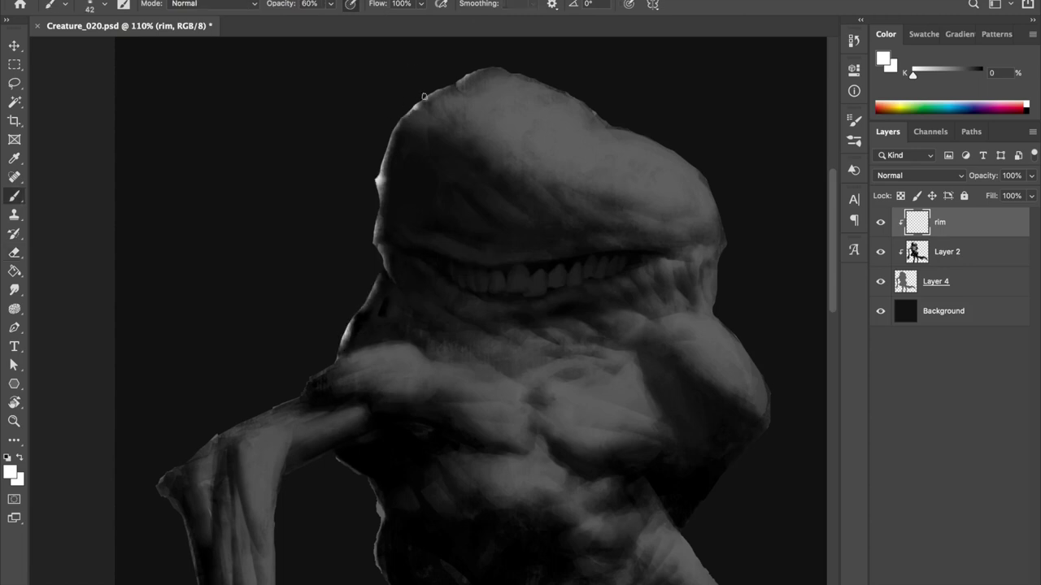
Make a quick lasso selection on Layer 4, deselect, and return to the rim layer.
scroll(389, 193, "down", 5)
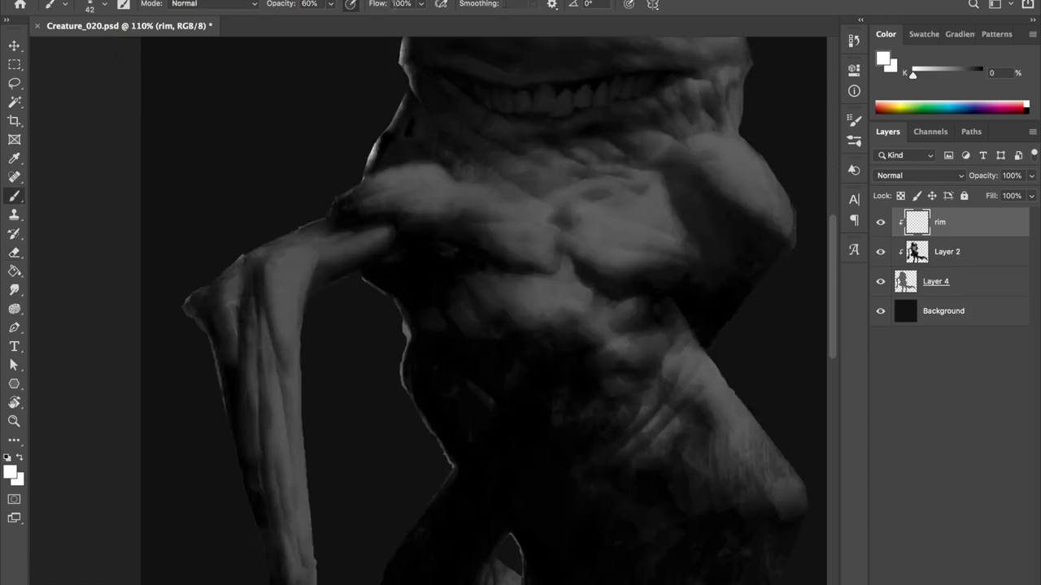
key("l")
key("alt+bracketleft")
key("alt+bracketleft")
left_click_drag(352, 180, 315, 184)
key("ctrl+d")
key("b")
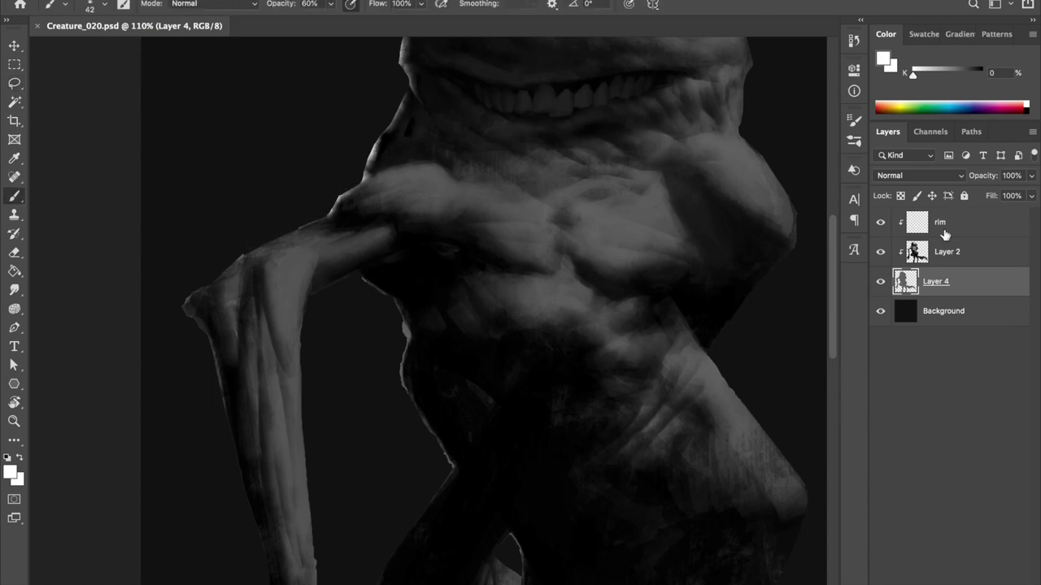
key("alt+bracketright")
key("alt+bracketright")
scroll(317, 244, "down", 5)
scroll(315, 275, "down", 5)
Paint bright rim light along the waist and the leg's left edge at 60% opacity.
mouse_move(257, 213)
left_mouse_down()
mouse_move(328, 314)
mouse_move(334, 538)
left_mouse_up()
key("e")
key("b")
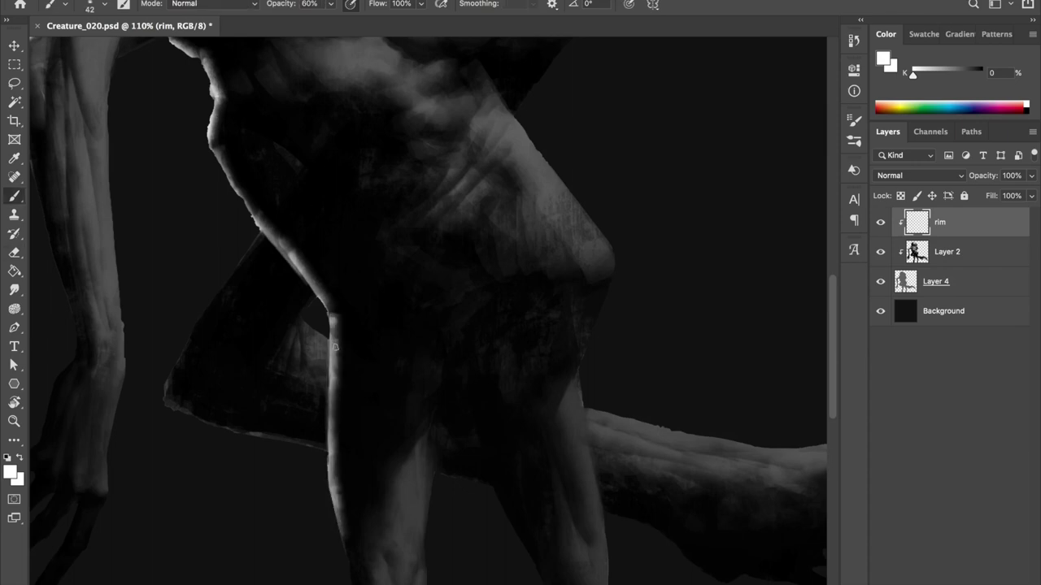
left_click_drag(259, 236, 168, 405)
scroll(419, 317, "down", 2)
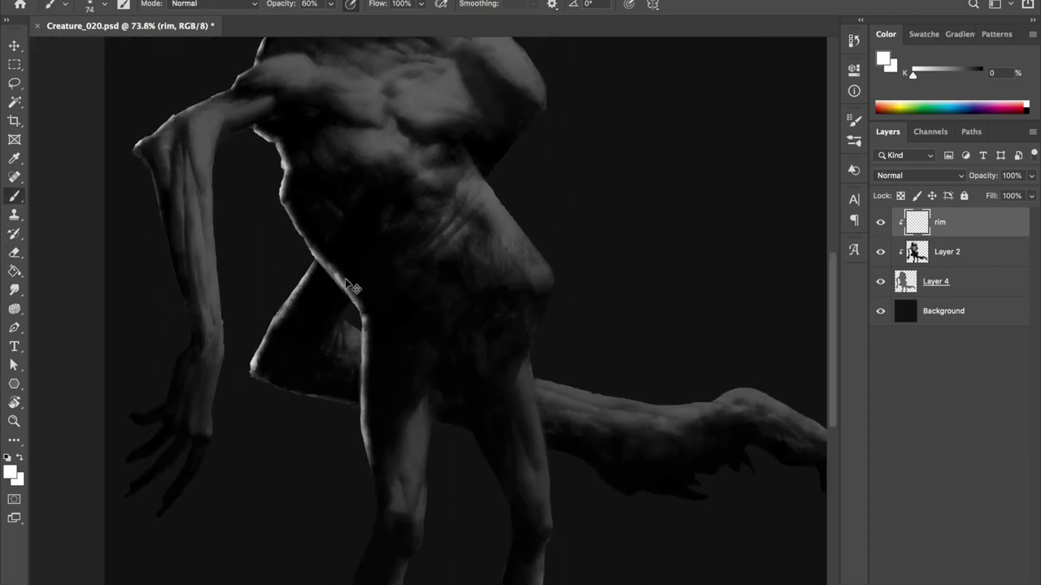
key("e")
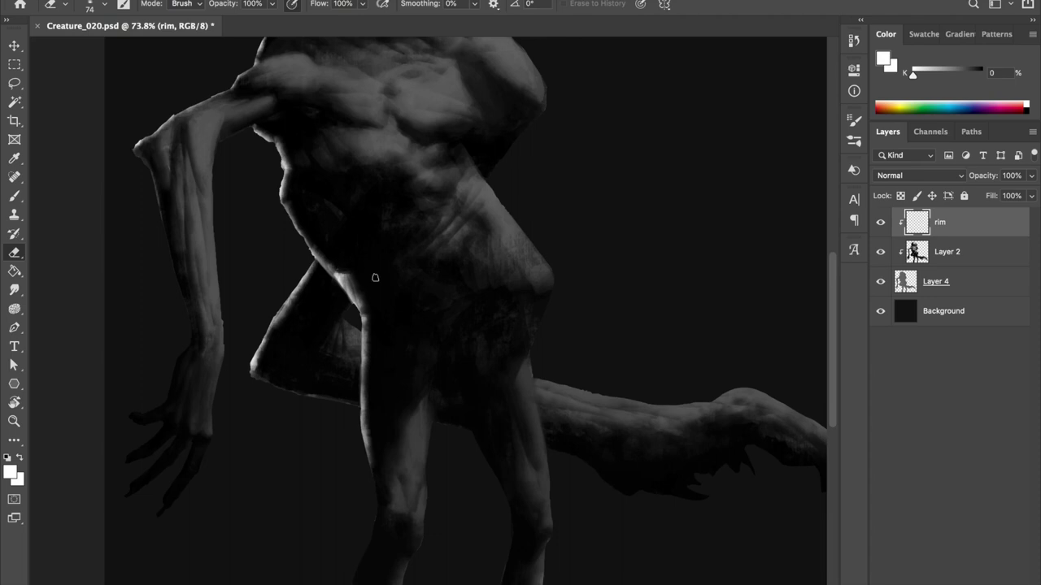
key("b")
key("e")
scroll(406, 304, "down", 1)
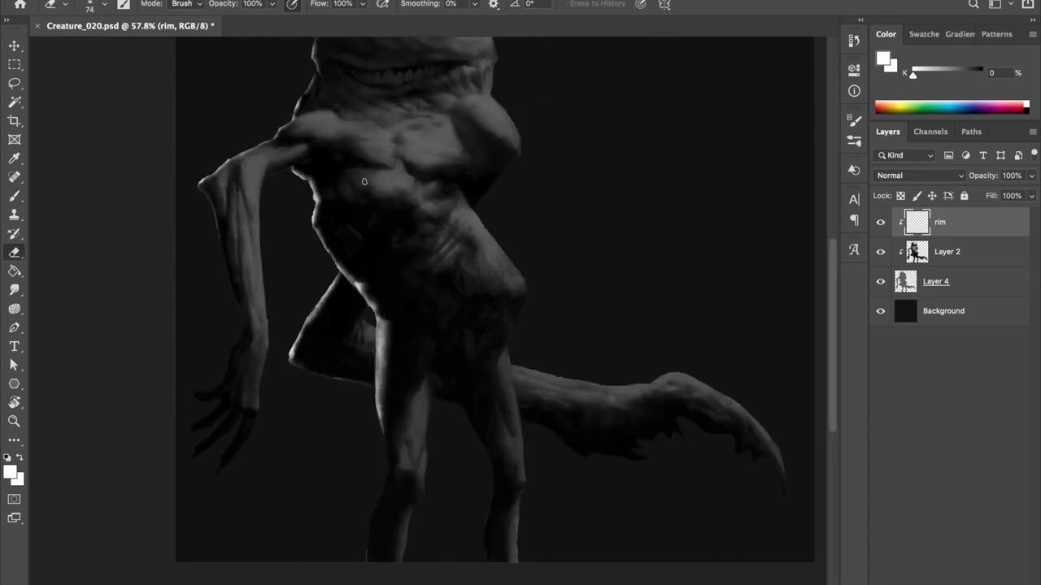
scroll(363, 439, "up", 2)
key("b")
scroll(362, 472, "down", 3)
Brighten the left shin's rim light and paint rim light down the right leg's left edge.
mouse_move(365, 459)
left_mouse_down()
mouse_move(399, 388)
mouse_move(389, 374)
mouse_move(391, 460)
left_mouse_up()
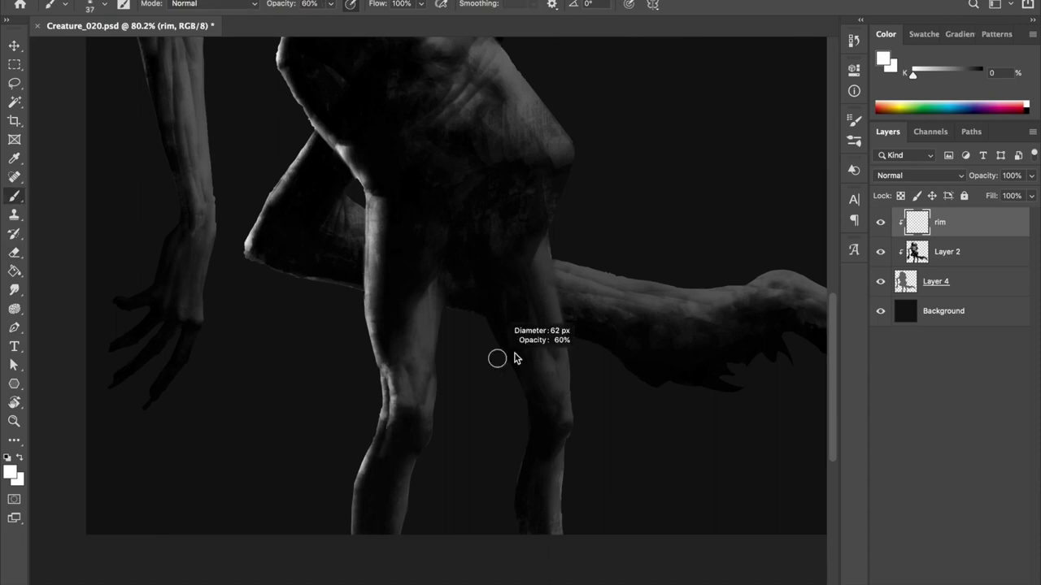
left_click_drag(497, 358, 525, 521)
key("e")
key("b")
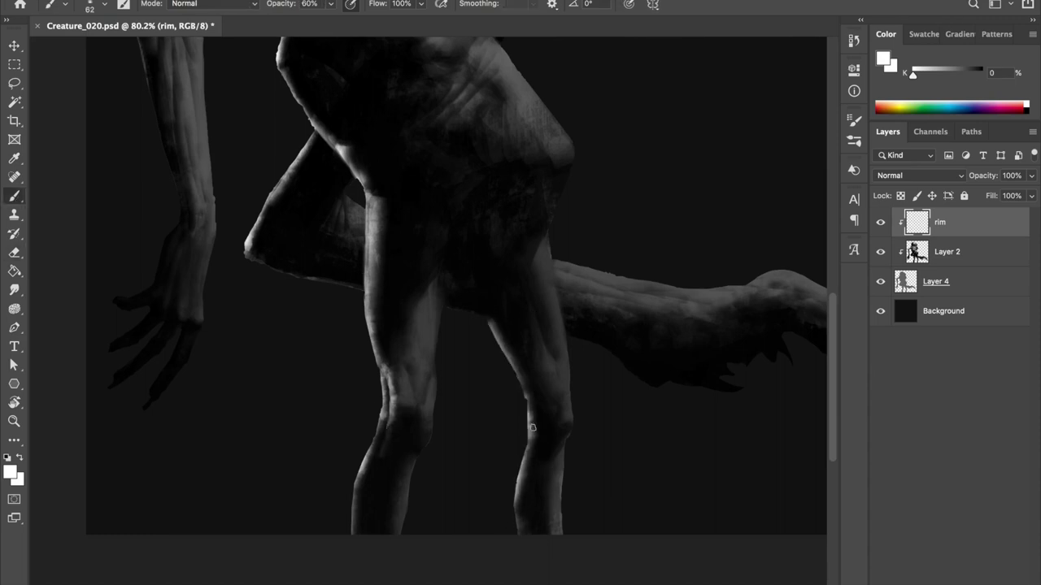
key("e")
key("b")
Back on the rim layer in white, extend rim light down the shin.
key("alt+bracketleft")
key("x")
key("alt+bracketright")
key("x")
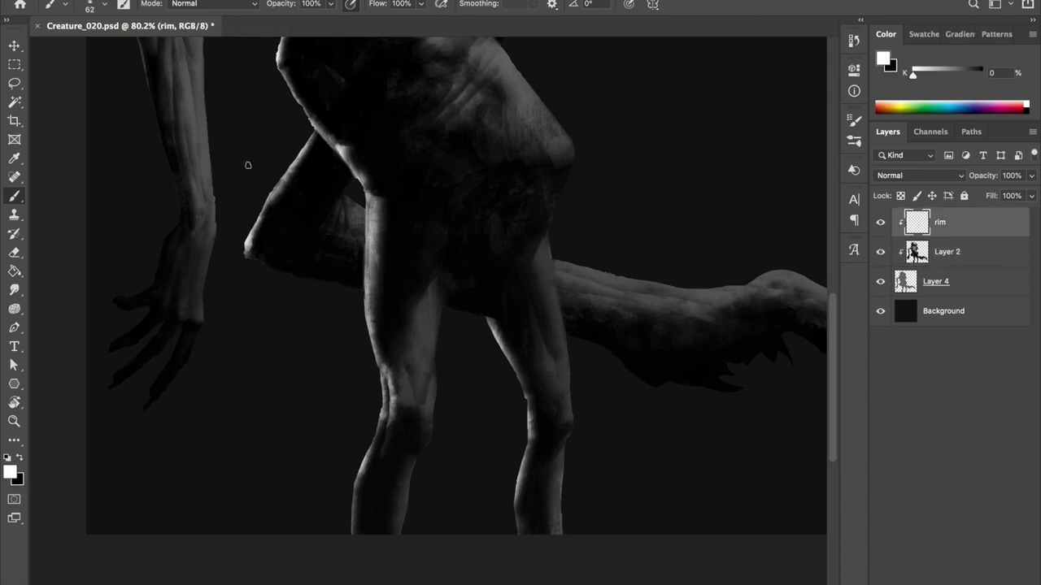
scroll(407, 366, "up", 2)
left_click_drag(400, 527, 419, 413)
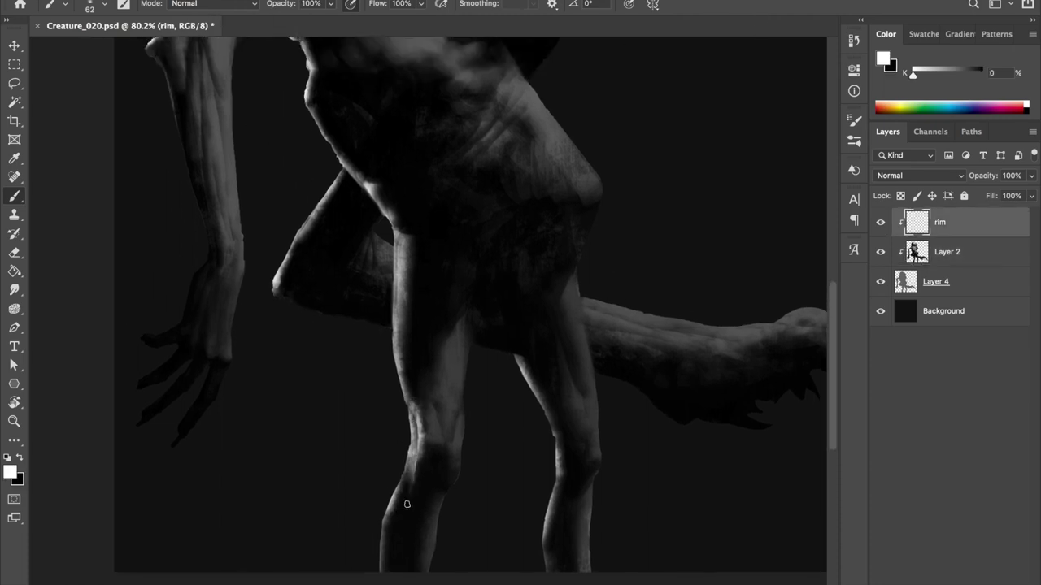
left_click_drag(407, 475, 400, 524)
Paint rim light along the arm's edge and the hand and fingers, saving the document.
scroll(450, 204, "up", 3)
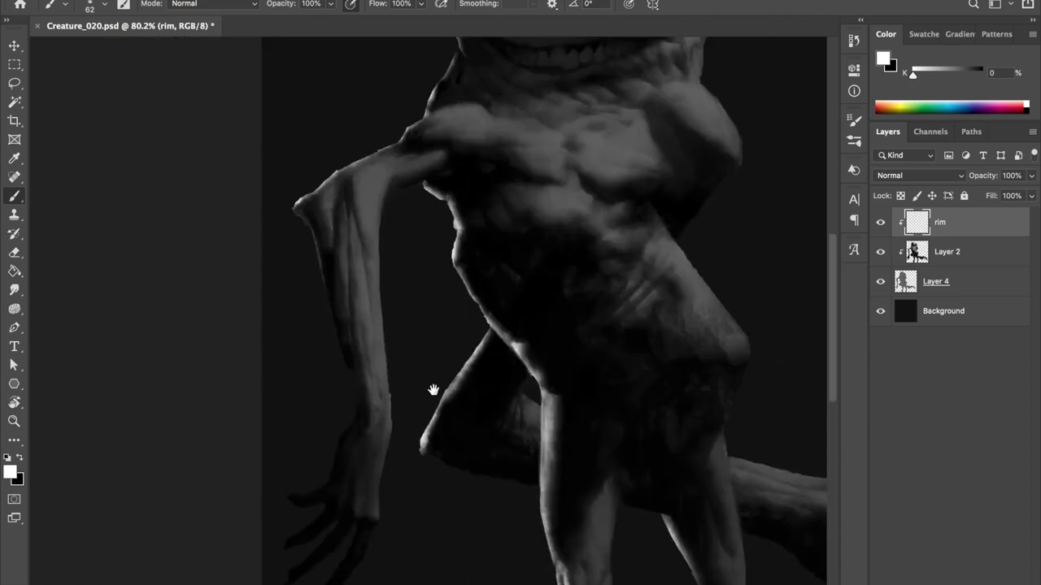
left_click_drag(318, 277, 363, 481)
key("ctrl+s")
scroll(471, 302, "down", 5)
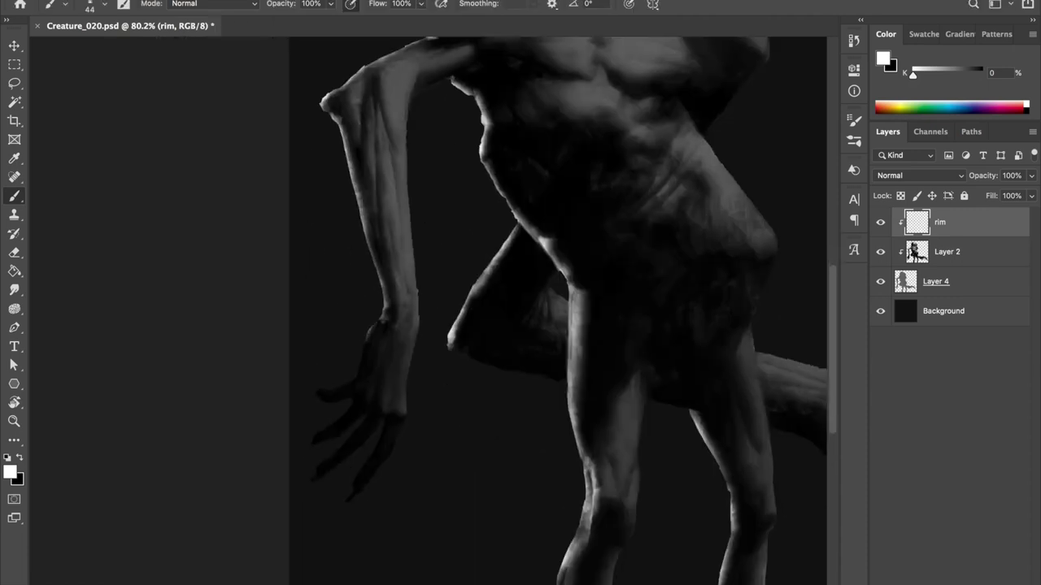
left_click_drag(358, 370, 322, 393)
mouse_move(370, 419)
left_mouse_down()
mouse_move(316, 439)
mouse_move(317, 470)
mouse_move(348, 498)
left_mouse_up()
Erase excess rim light at the wrist with a larger eraser, mirroring the canvas to check.
key("e")
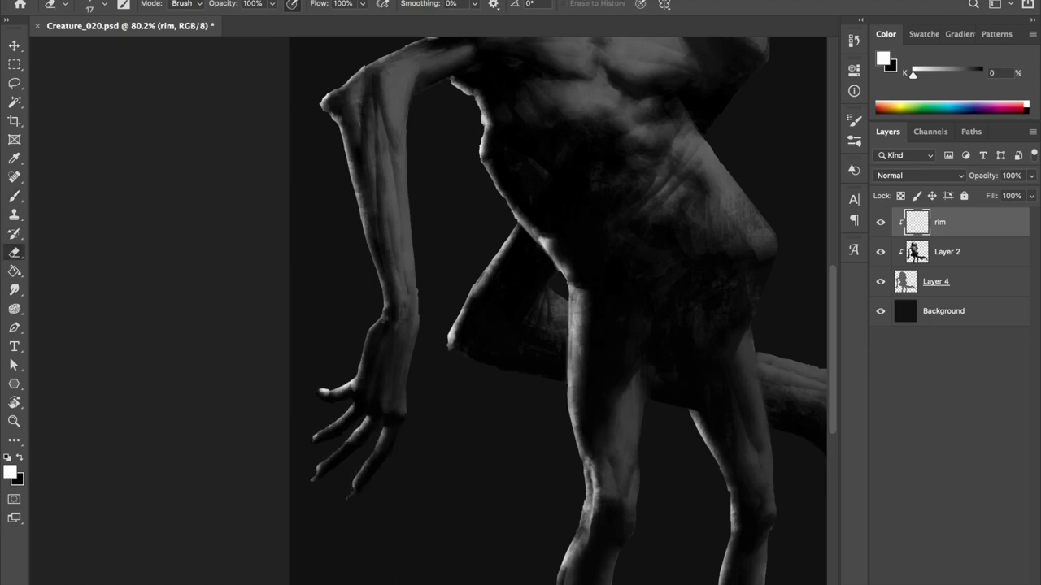
key("ctrl+s")
key("bracketright")
key("bracketright")
left_click_drag(387, 313, 392, 277)
scroll(559, 309, "down", 5)
key("h")
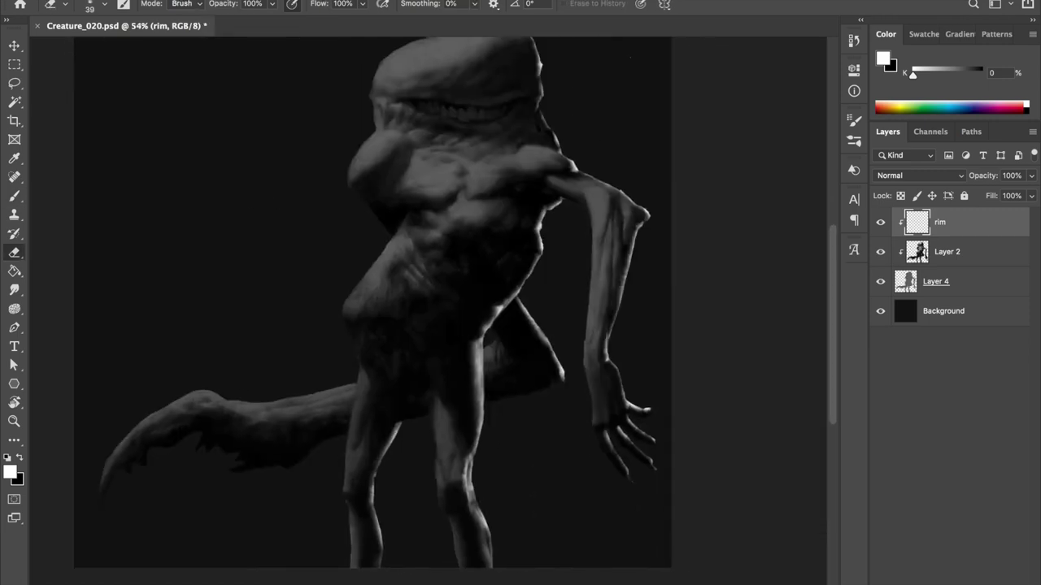
key("h")
scroll(509, 309, "up", 4)
key("bracketright")
Prepare to add a faint rim on the tail, switching to the Lasso tool.
key("b")
scroll(429, 309, "right", 8)
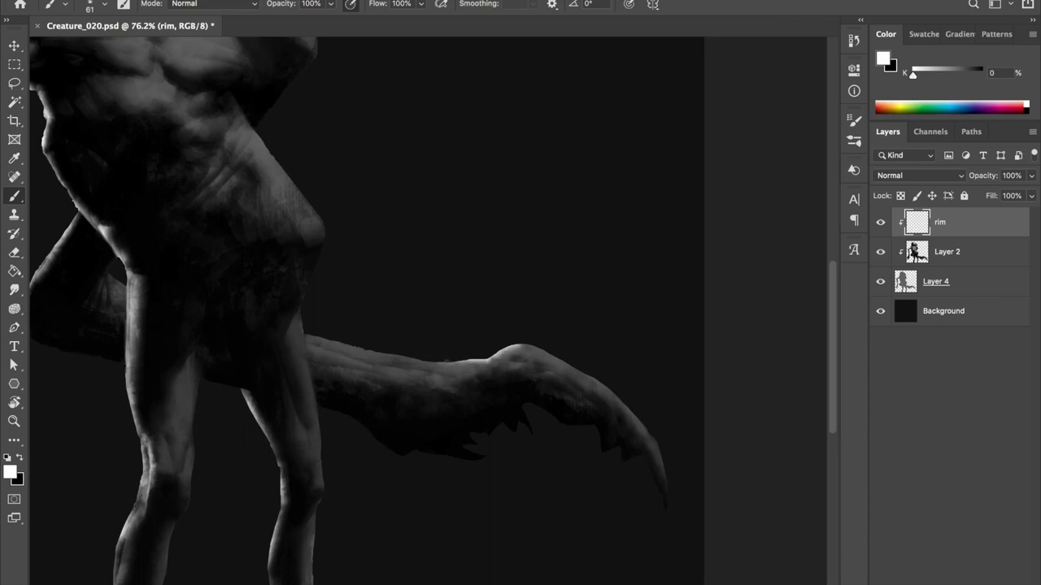
scroll(488, 244, "left", 5)
key("l")
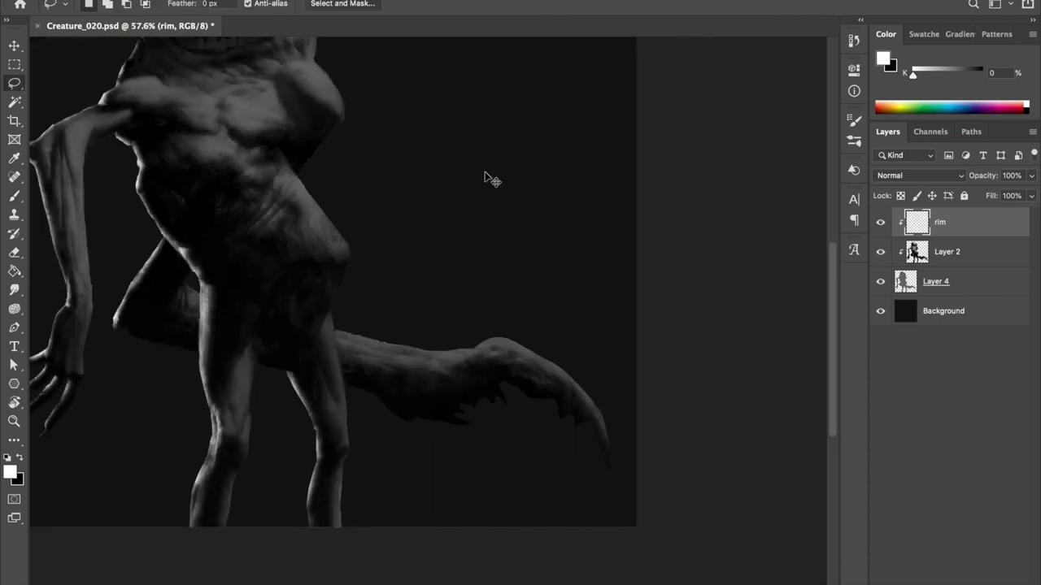
scroll(531, 272, "up", 4)
scroll(208, 289, "up", 3)
scroll(207, 289, "up", 3)
On Layer 2 with black and a larger brush, sample a dark tone from the hand and save.
key("e")
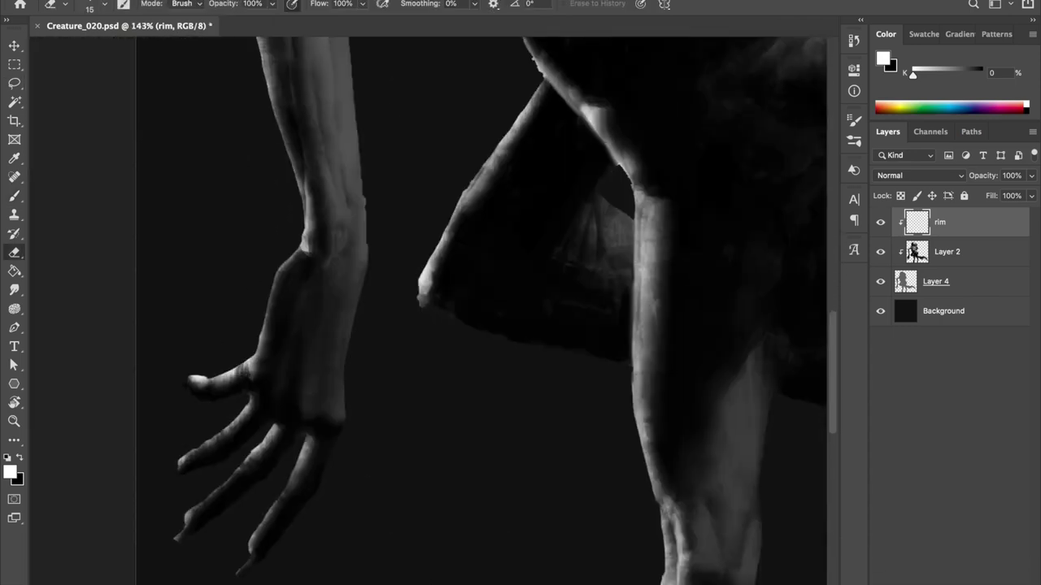
key("b")
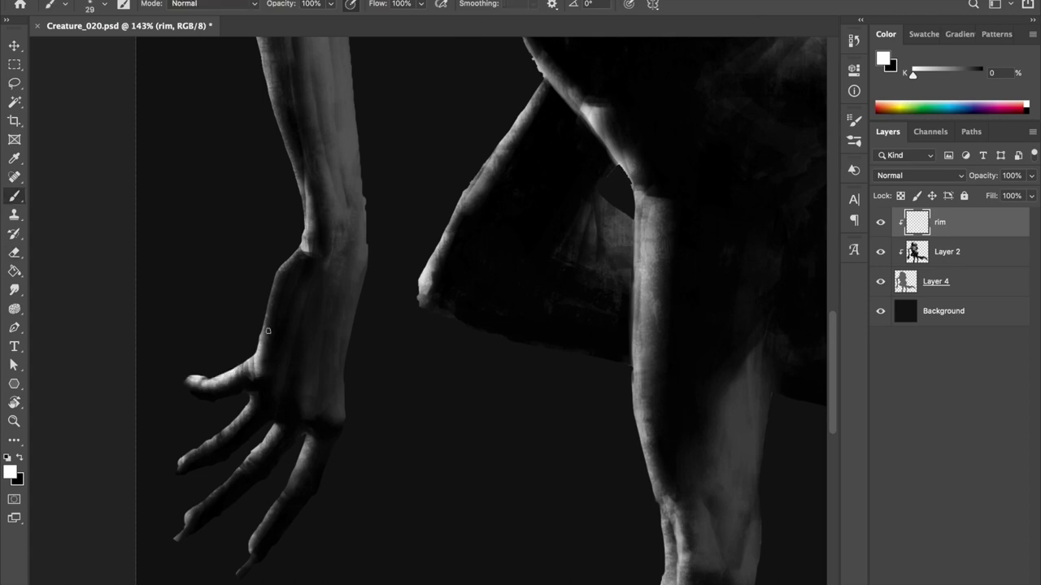
key("e")
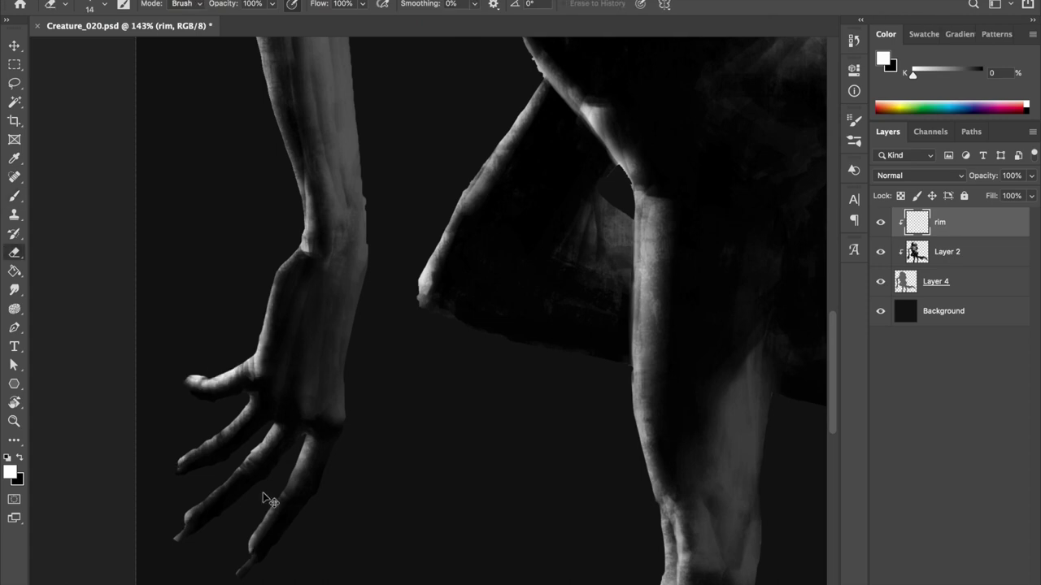
key("b")
key("alt+[")
key("x")
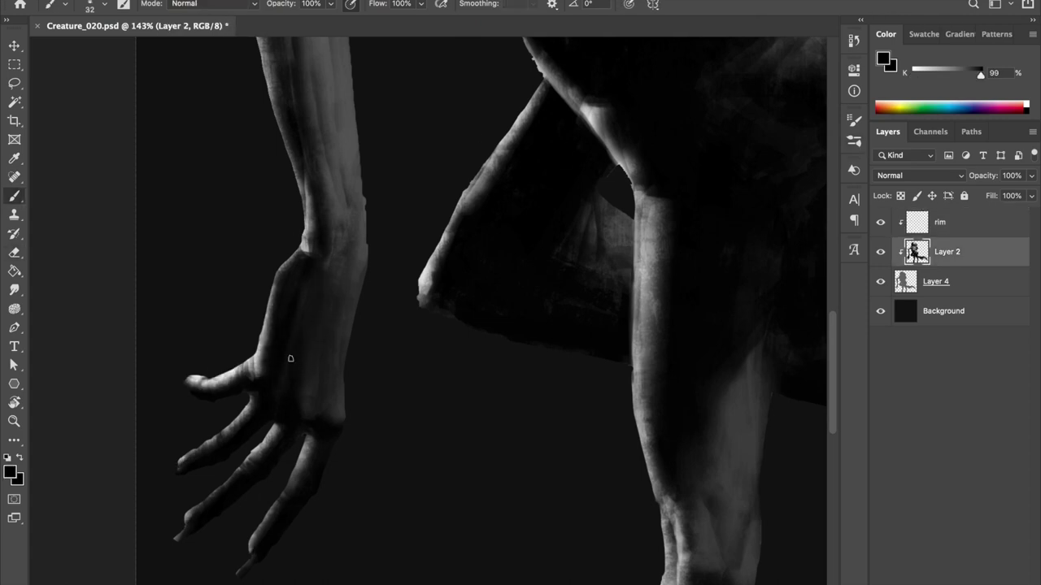
key("bracketright")
key("bracketright")
left_click(352, 342, "alt")
key("ctrl+s")
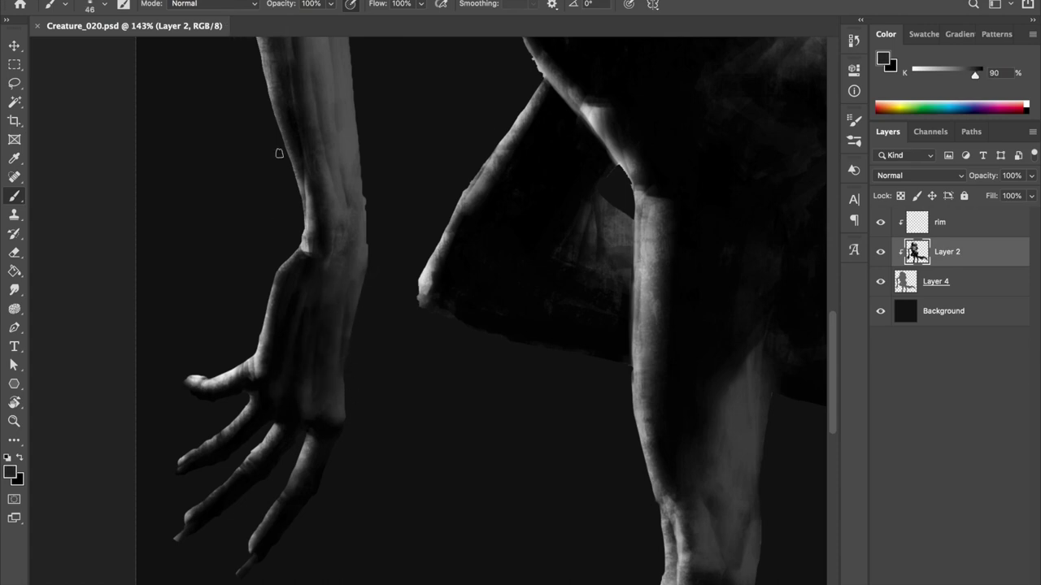
Erase excess rim light around the hand, fingers and thumb on the rim layer.
left_click(928, 222)
key("e")
mouse_move(305, 439)
left_mouse_down()
mouse_move(303, 488)
mouse_move(256, 553)
left_mouse_up()
mouse_move(289, 488)
left_mouse_down()
mouse_move(260, 431)
mouse_move(194, 512)
left_mouse_up()
left_click_drag(243, 383, 205, 380)
Resize the brush on Layer 2 and sample dark tones from the canvas.
key("b")
key("alt+bracketleft")
right_click(399, 290)
key("Escape")
left_click_drag(360, 263, 349, 216)
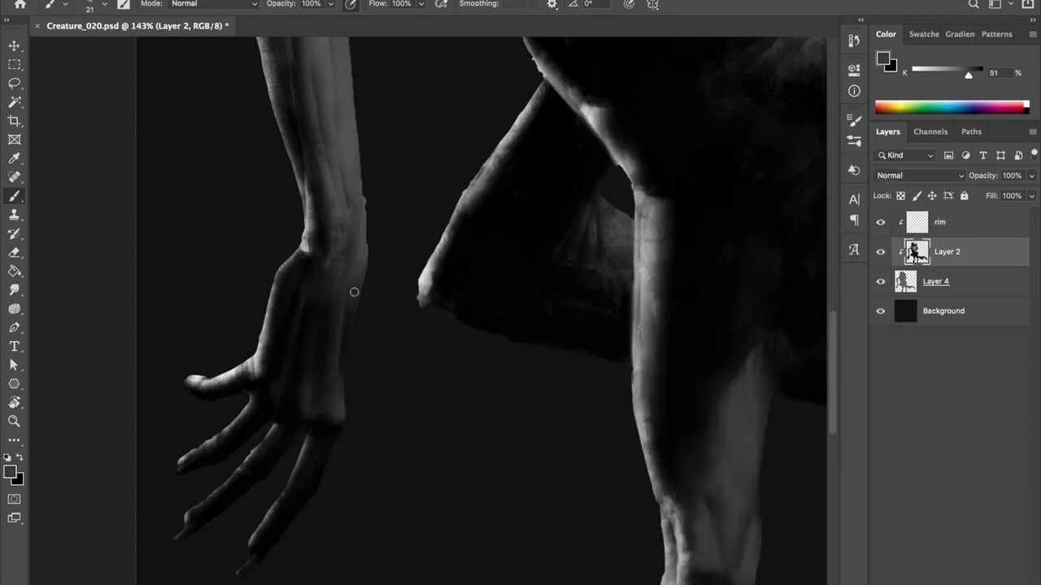
left_click_drag(320, 365, 325, 366)
left_click(334, 420, "alt")
left_click(334, 420, "alt")
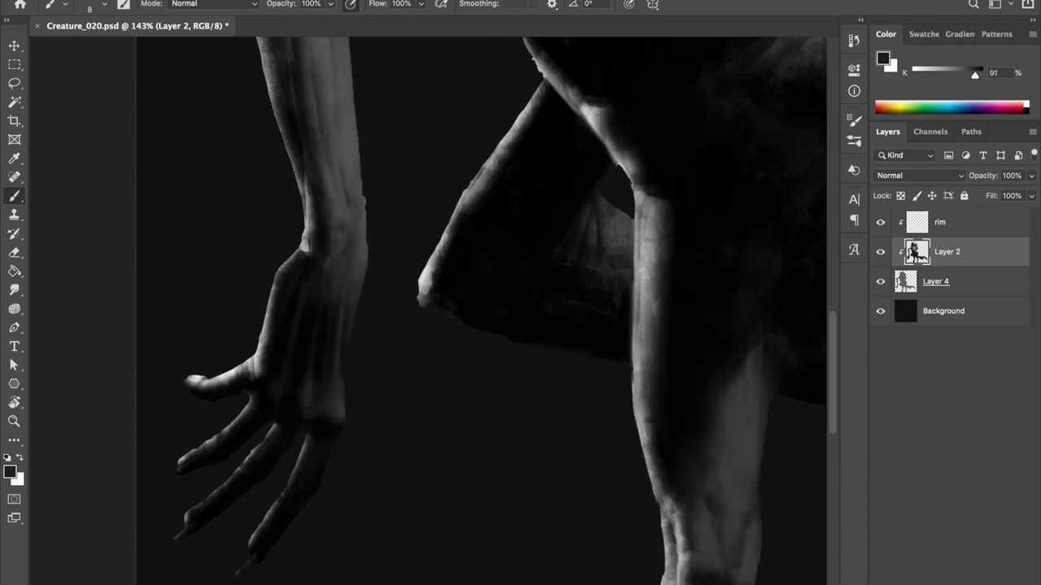
key("alt+bracketright")
Sample a near-black tone on Layer 2, adjust brush size and opacity back to 100%, and save.
left_click(223, 375, "alt")
key("e")
key("b")
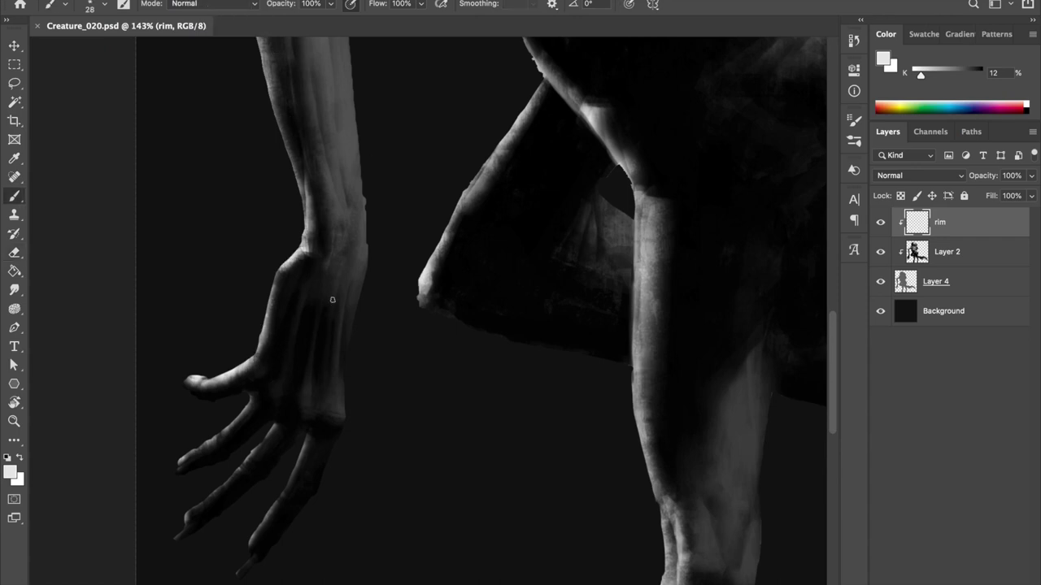
key("alt+bracketleft")
left_click(340, 416, "alt")
left_click_drag(330, 293, 368, 251)
key("4")
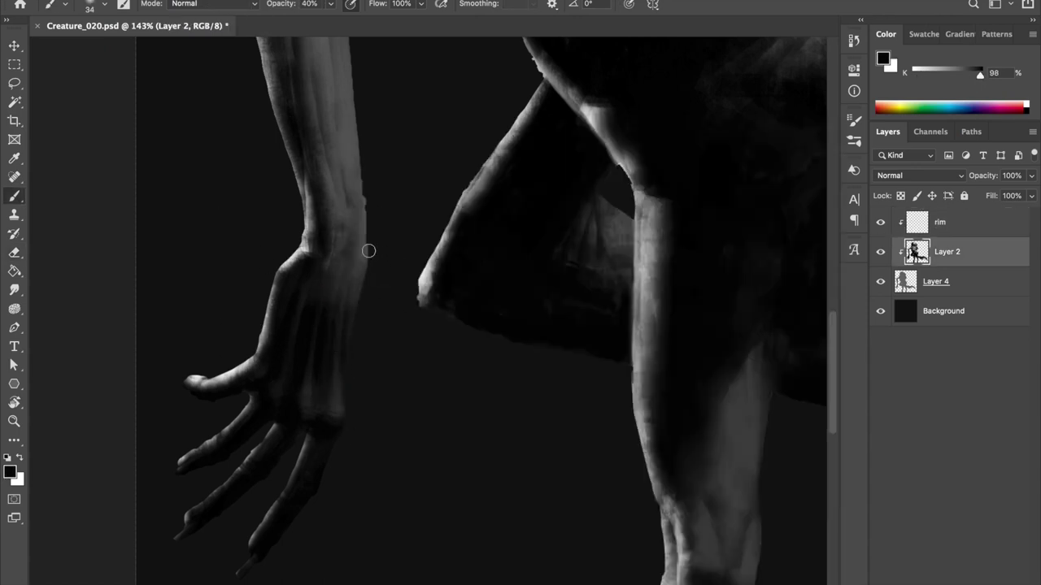
left_click_drag(499, 295, 339, 318)
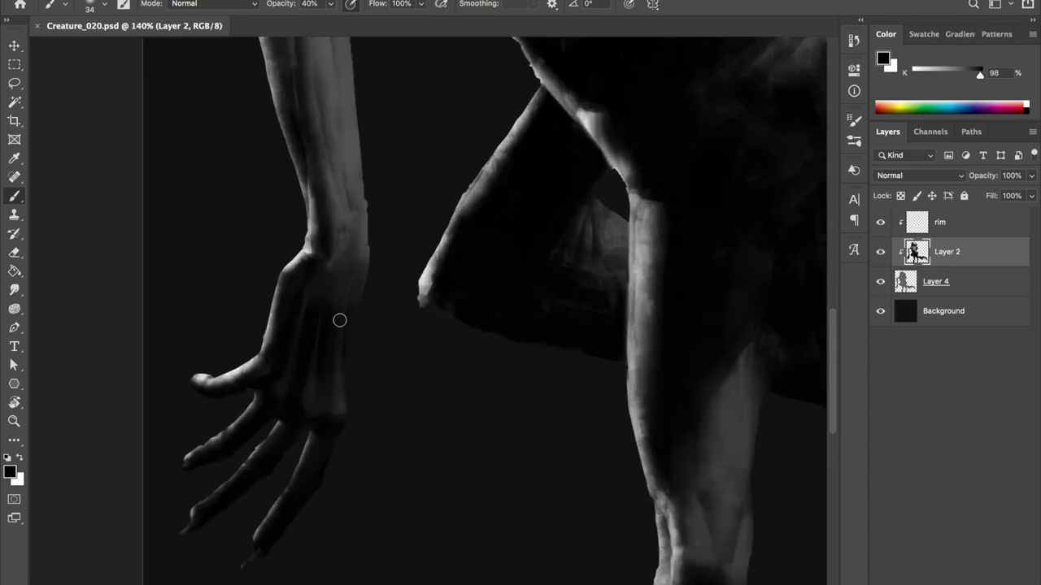
key("0")
key("ctrl+s")
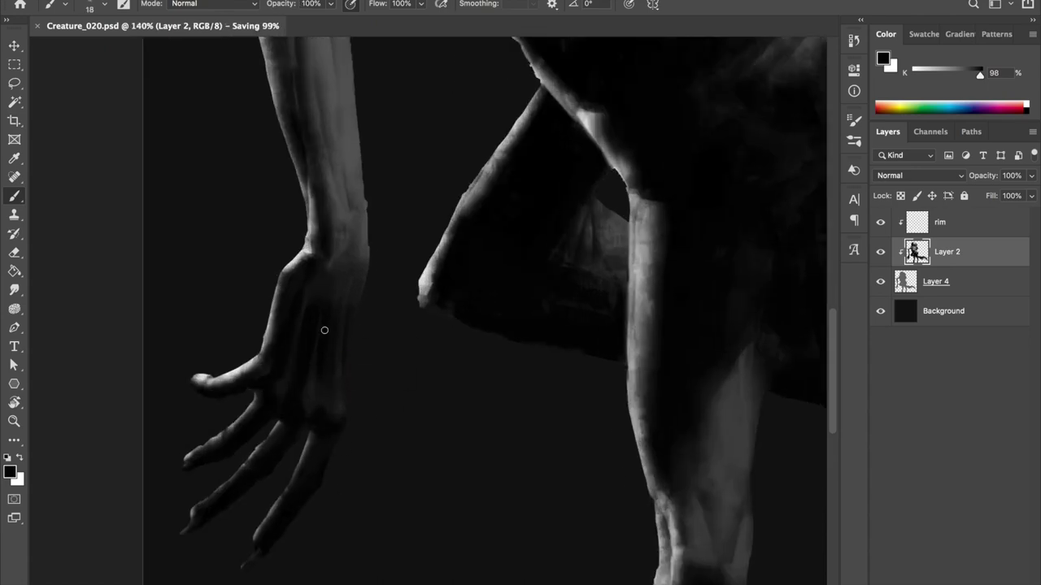
Paint dark veins on the back of the hand, then sample dark tones at 40% opacity.
left_click(323, 312, "alt")
scroll(322, 311, "up", 1)
mouse_move(322, 311)
left_mouse_down()
mouse_move(314, 318)
mouse_move(350, 309)
mouse_move(312, 312)
left_mouse_up()
key("4")
left_click(293, 270, "alt")
left_click(291, 318, "alt")
left_click(290, 333, "alt")
left_click(315, 350, "alt")
left_click(352, 276, "alt")
With a smaller brush, sample near-black and mid grey tones, then add clipped Layer 5 above Layer 2.
key("bracketleft")
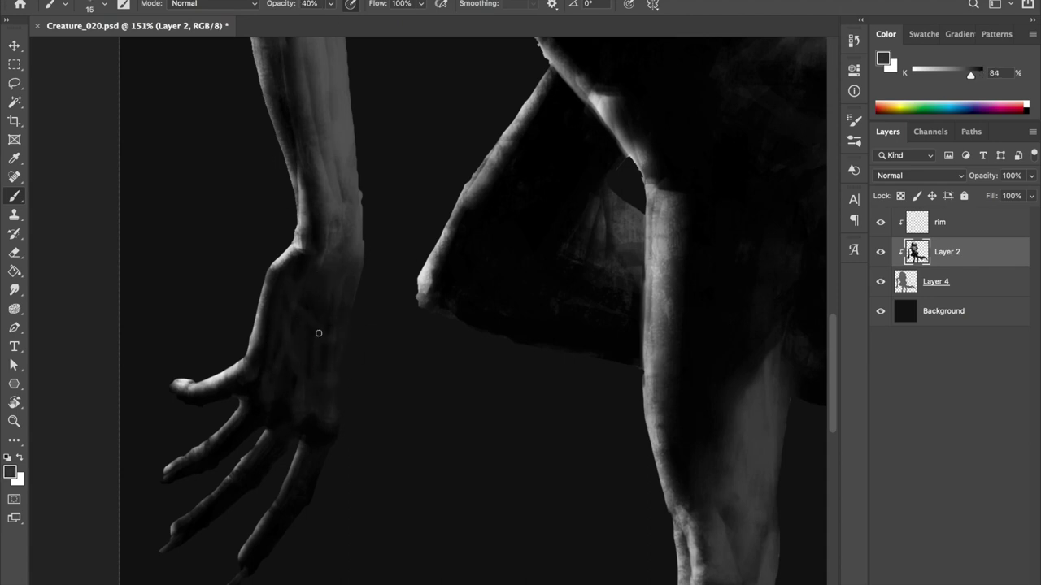
scroll(341, 319, "down", 2)
left_click(342, 366, "alt")
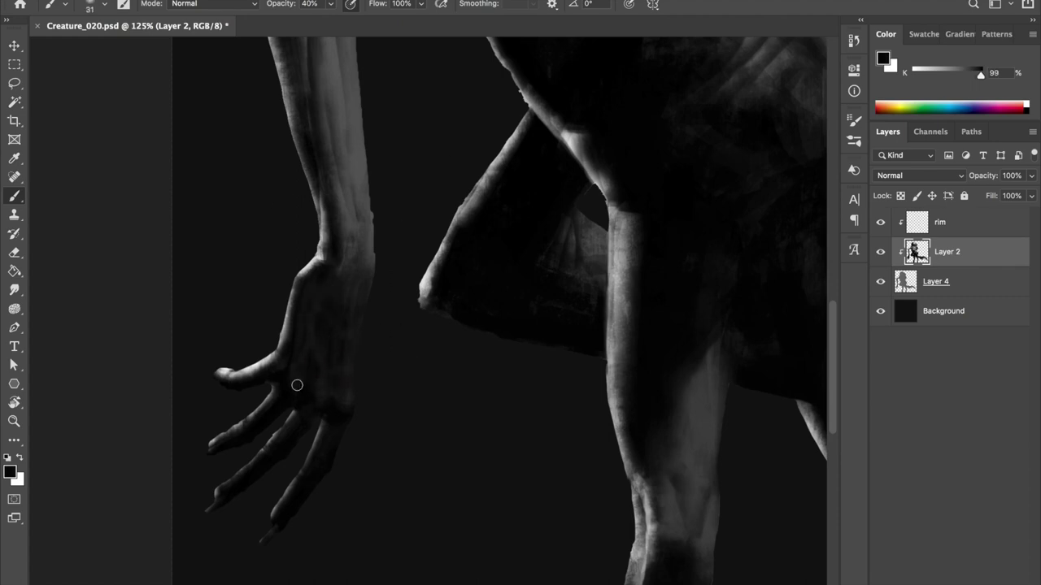
left_click(345, 233, "alt")
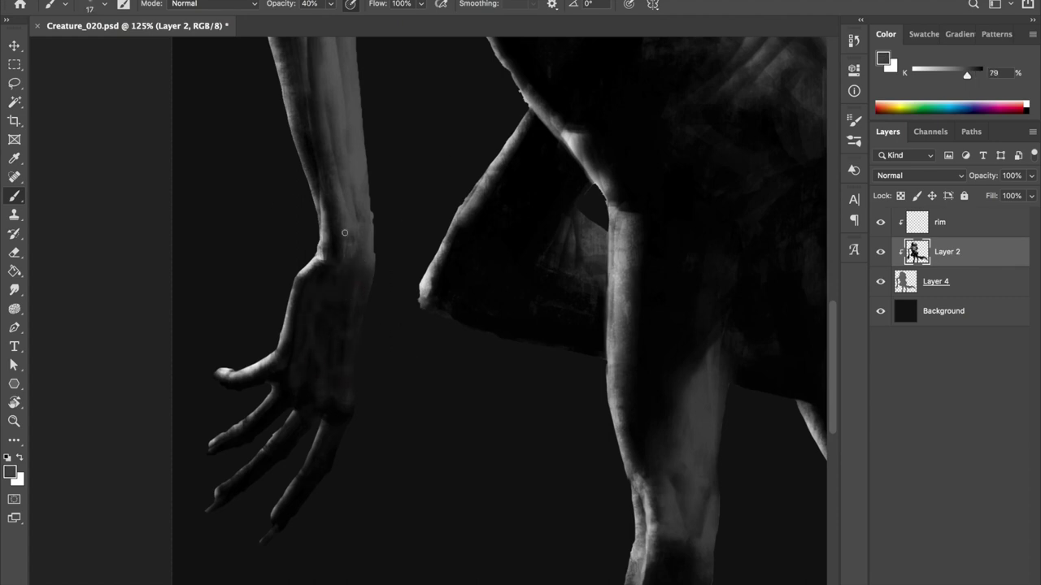
left_click(354, 334, "alt")
scroll(342, 341, "down", 3)
key("ctrl+shift+alt+n")
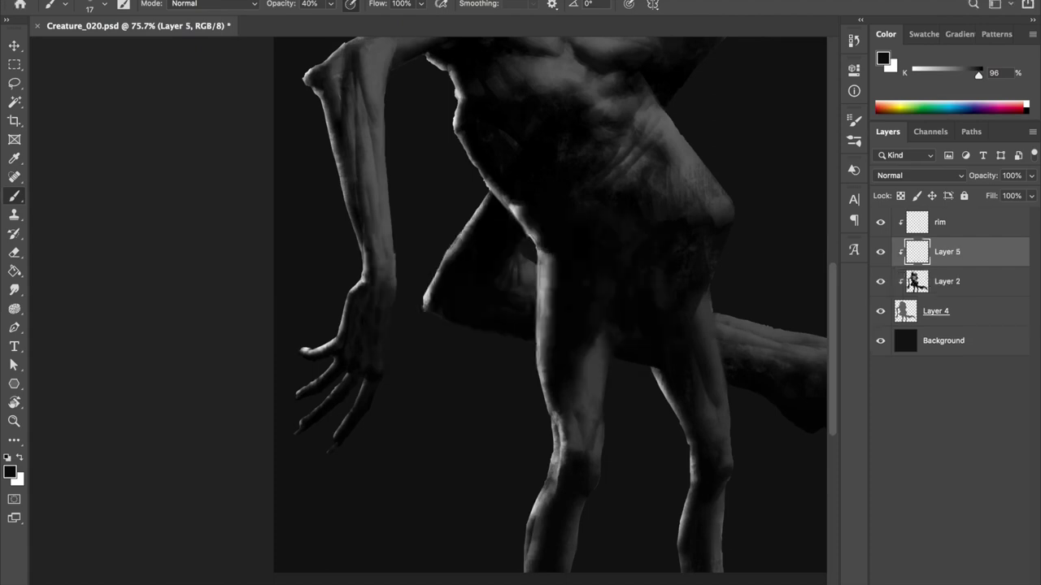
Sample a lighter grey from the creature to paint on Layer 5.
scroll(528, 309, "up", 4)
scroll(528, 309, "up", 4)
left_click(527, 174, "alt")
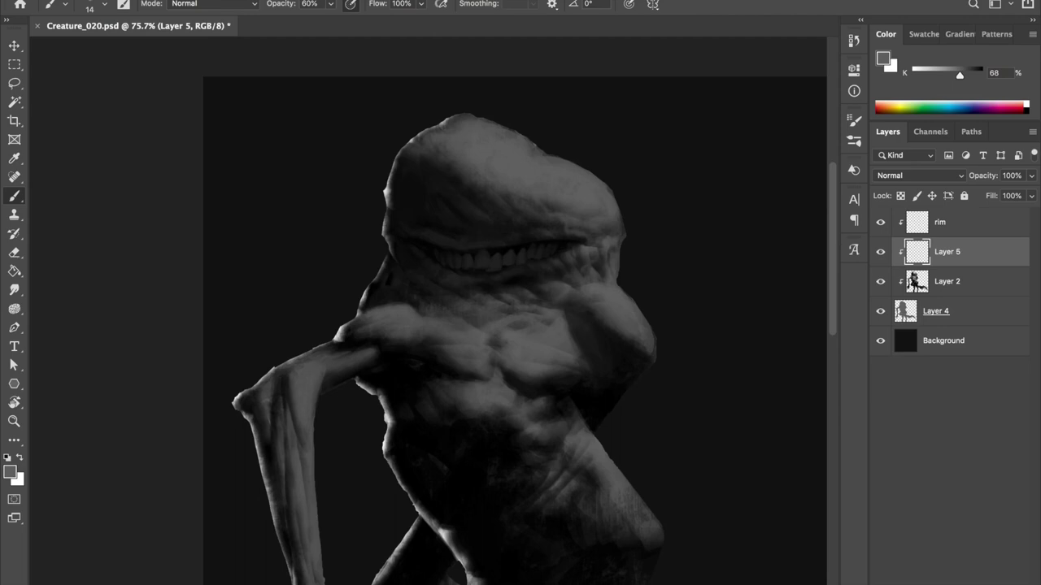
key("e")
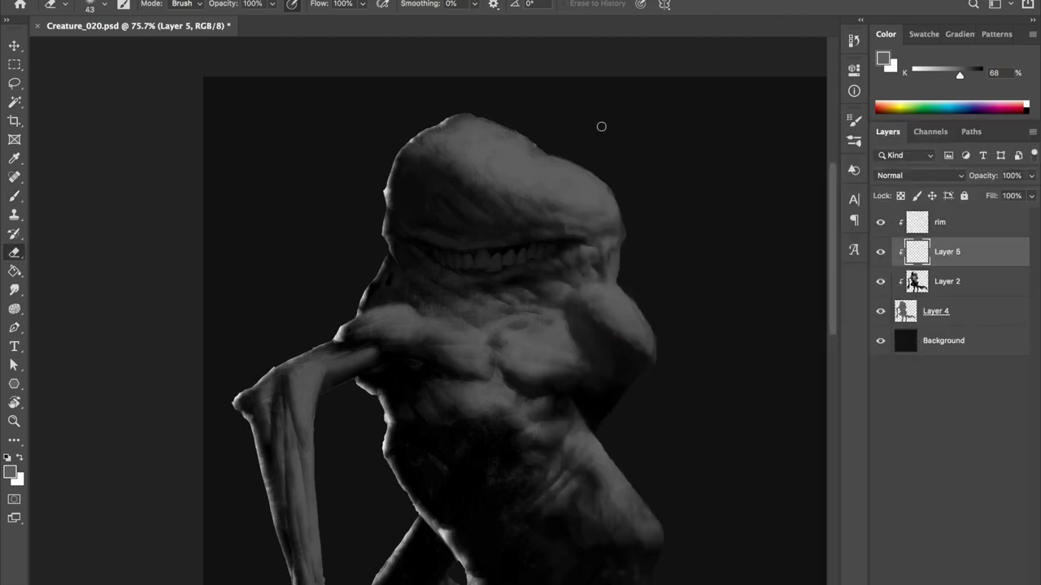
key("b")
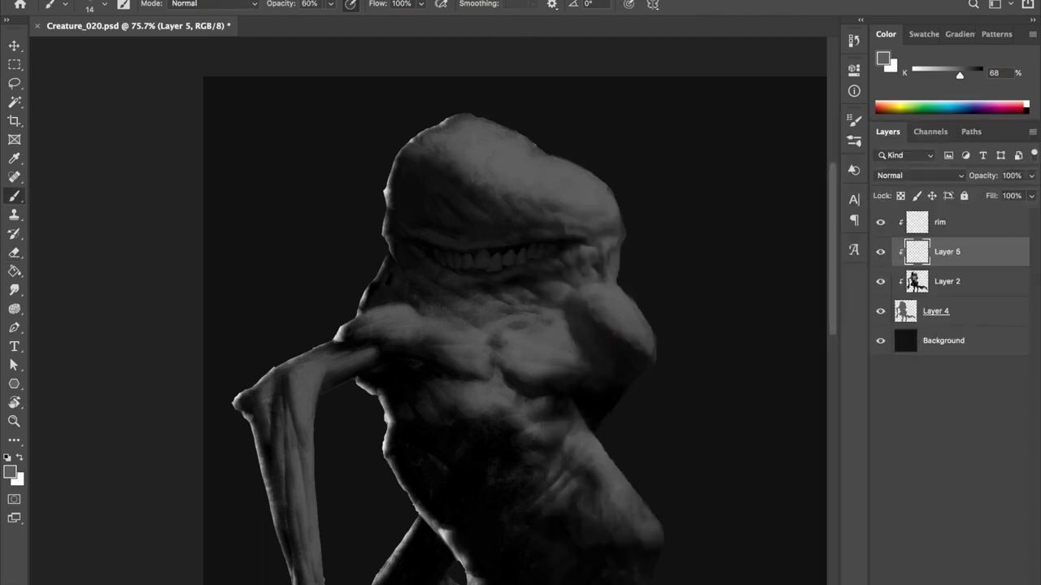
key("e")
Lighten the shading on the creature's shoulder and save the file.
scroll(480, 91, "down", 3)
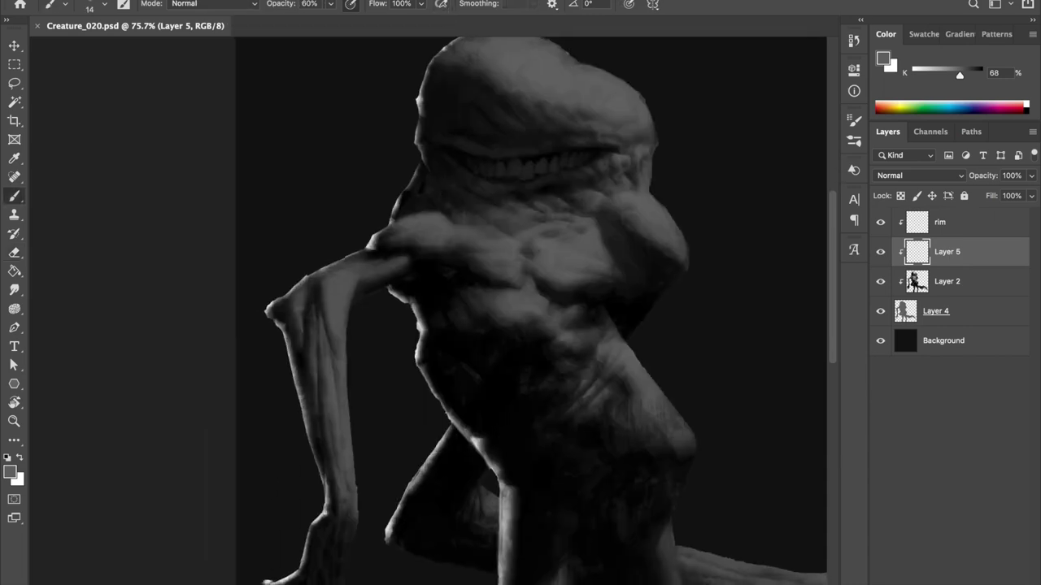
left_click_drag(424, 223, 382, 244)
key("b")
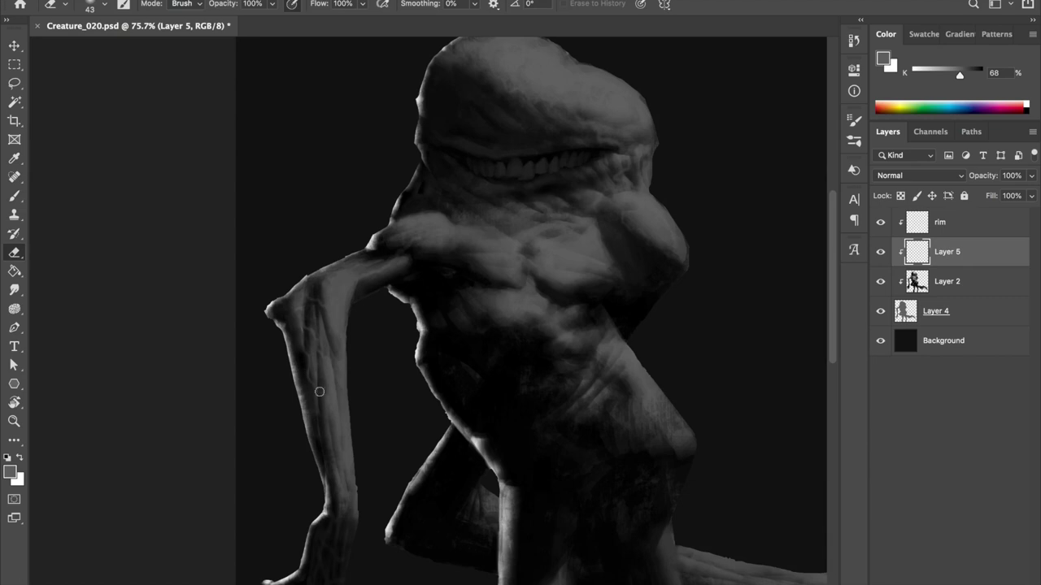
key("e")
key("ctrl+s")
key("b")
Paint a light highlight on the creature's hip, refining it with the eraser.
scroll(327, 399, "down", 5)
scroll(327, 399, "right", 5)
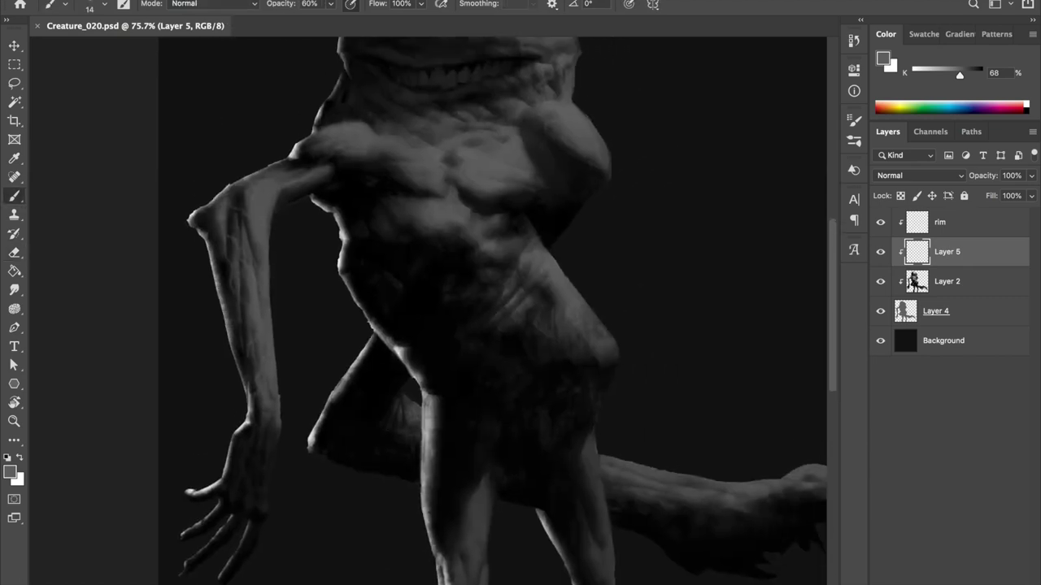
scroll(468, 309, "right", 3)
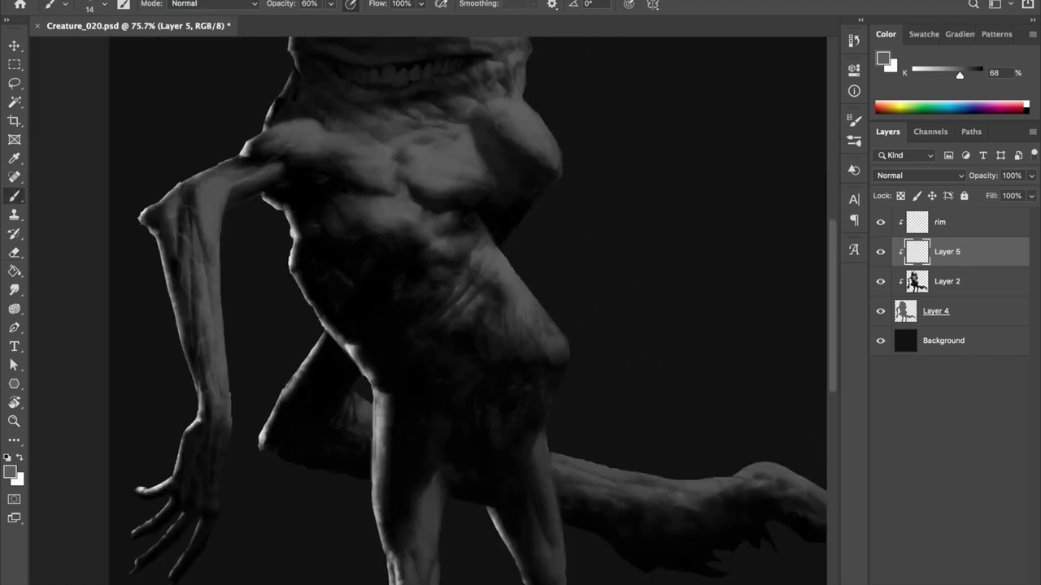
left_click_drag(543, 355, 512, 424)
key("e")
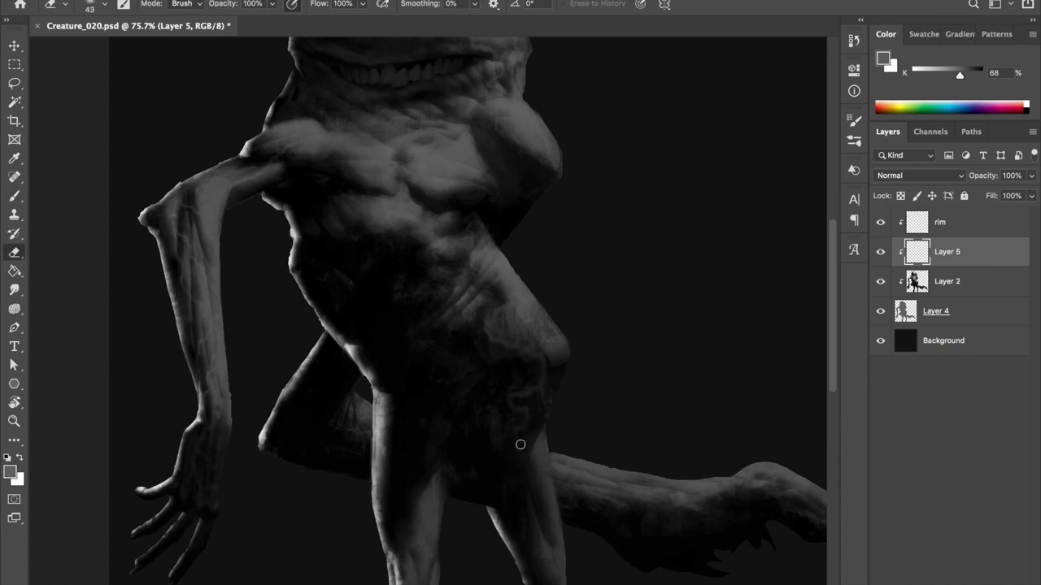
key("b")
key("e")
key("b")
key("e")
key("b")
Sample another light grey from the creature, then reset the painting colour to black.
scroll(496, 384, "down", 1)
scroll(538, 353, "up", 3)
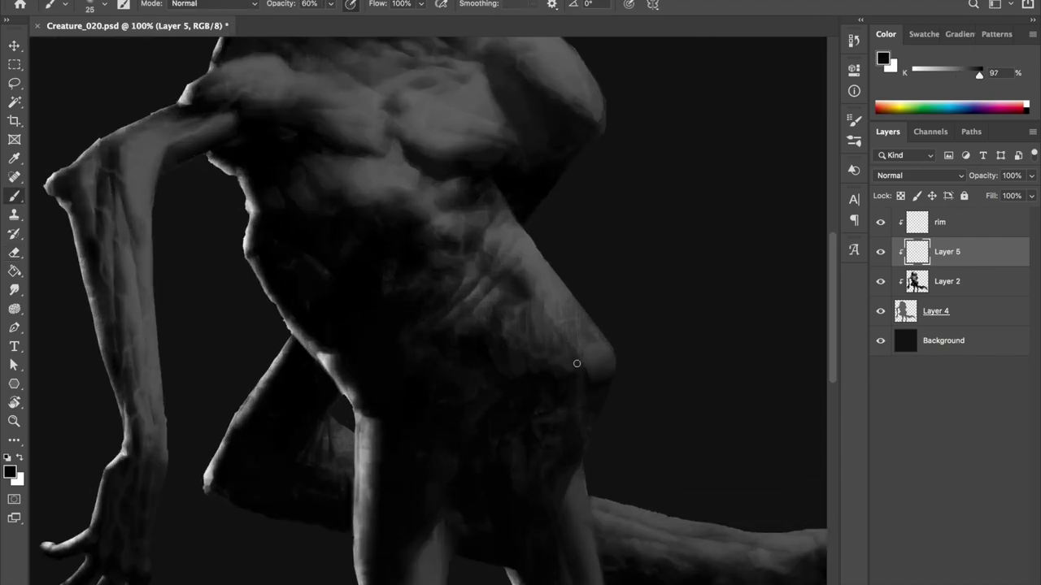
scroll(558, 353, "down", 2)
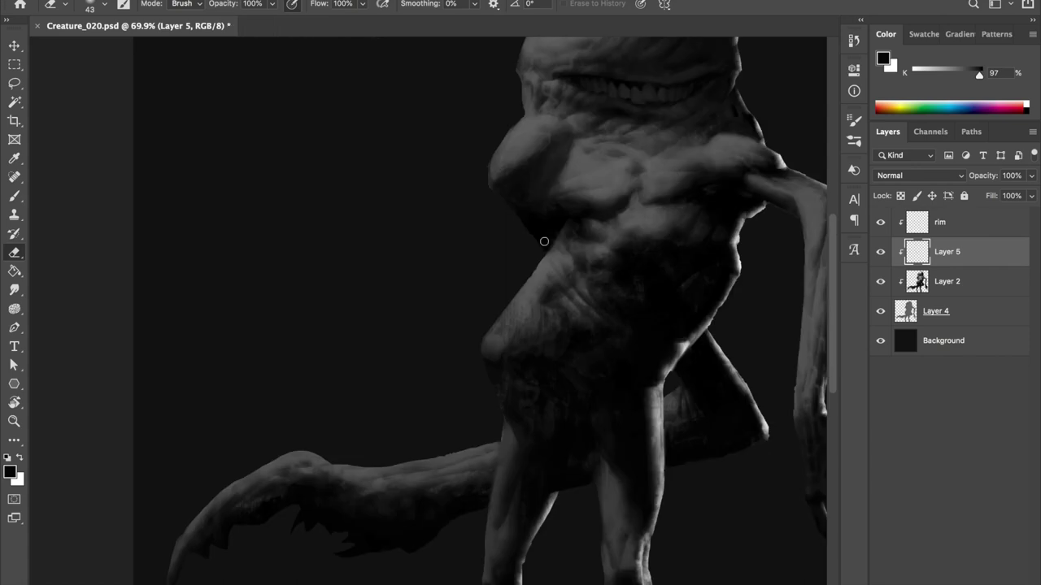
left_click(544, 146, "alt")
key("e")
key("b")
key("e")
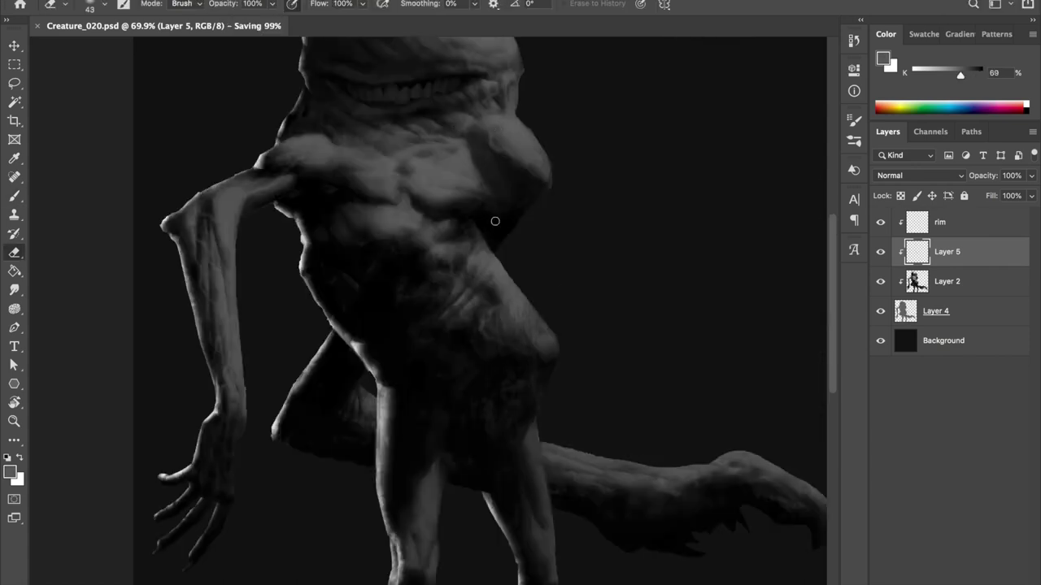
key("b")
key("d")
Sample a grey tone from the tail, then reset the painting colour to black.
left_click(476, 286, "alt")
scroll(402, 114, "up", 2)
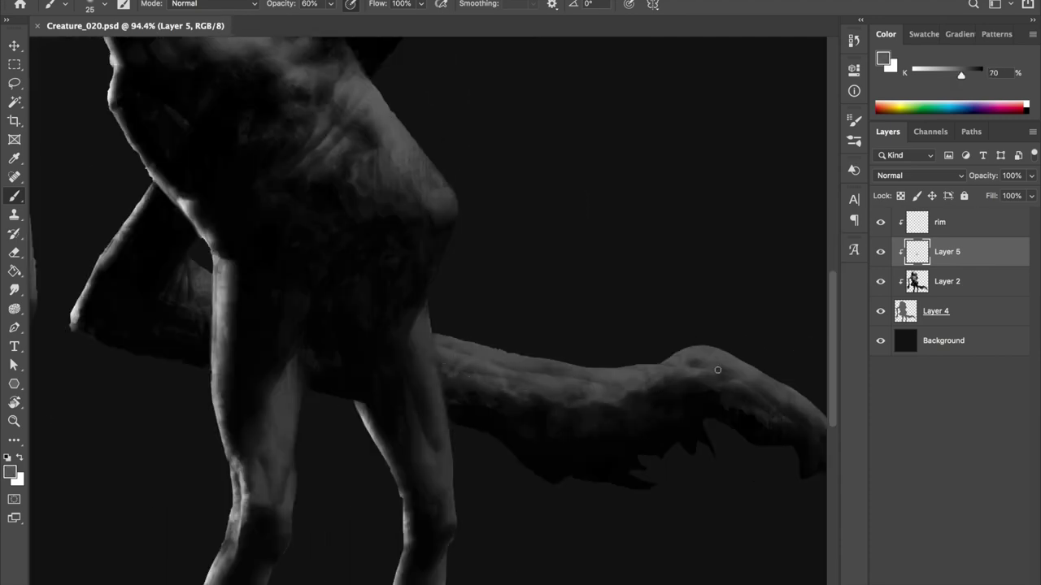
scroll(465, 371, "down", 1)
scroll(521, 382, "right", 2)
scroll(521, 382, "down", 1)
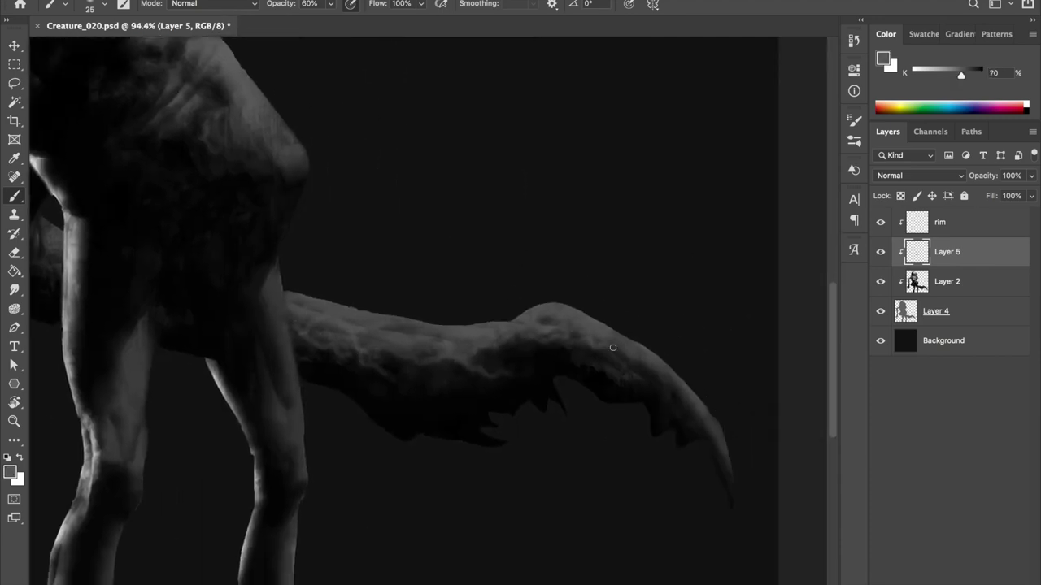
key("e")
key("b")
key("d")
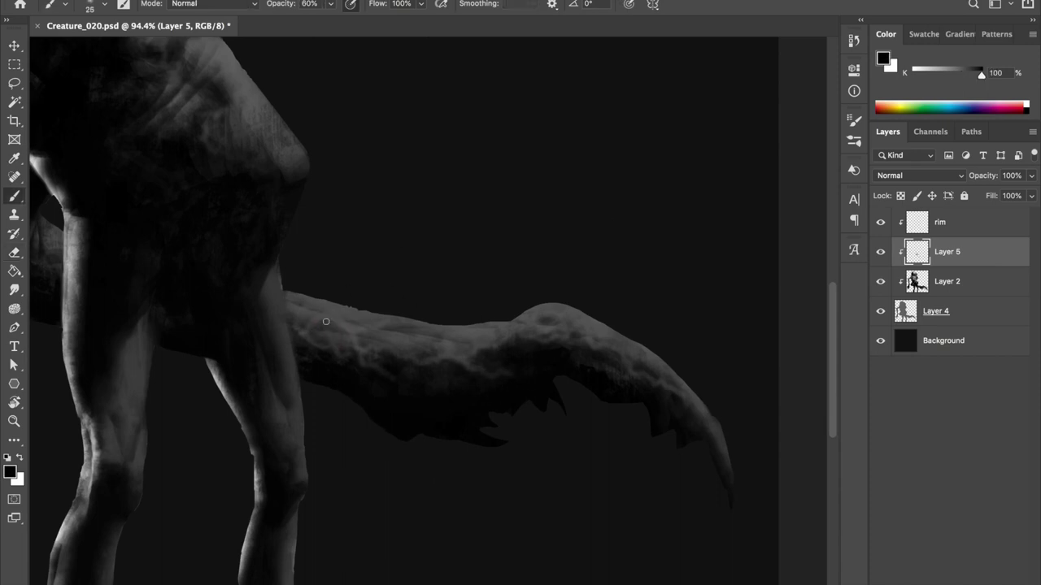
Sample a mid grey and paint a light streak down the left leg.
key("e")
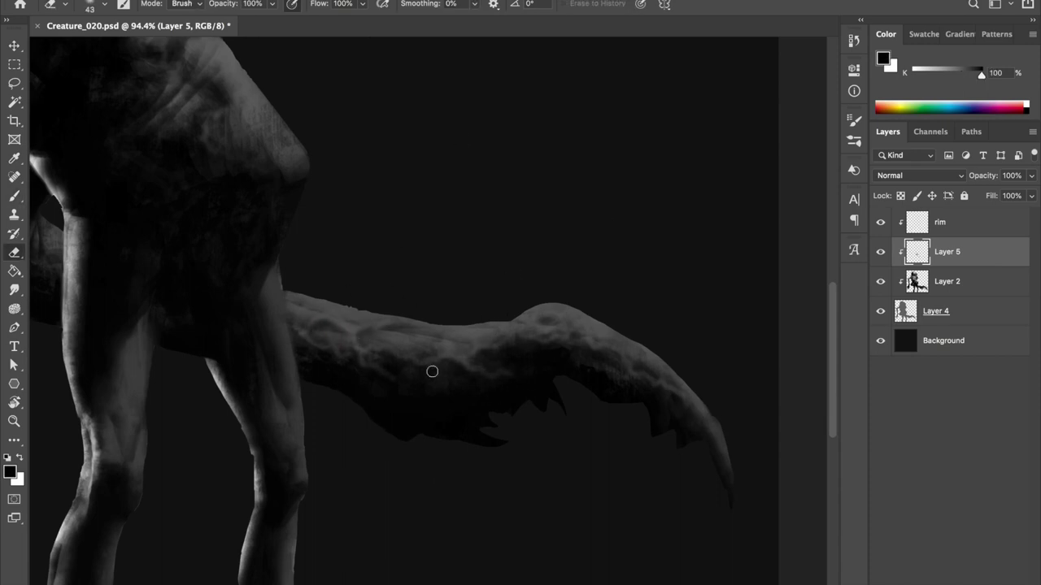
scroll(433, 332, "down", 1)
scroll(504, 383, "down", 2)
scroll(332, 178, "up", 4)
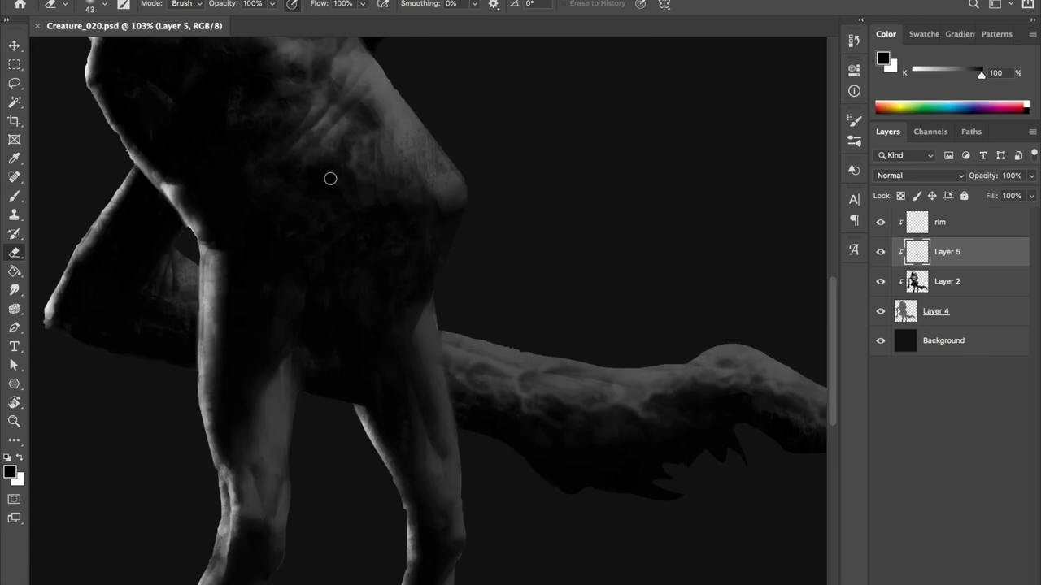
key("b")
left_click(273, 373, "alt")
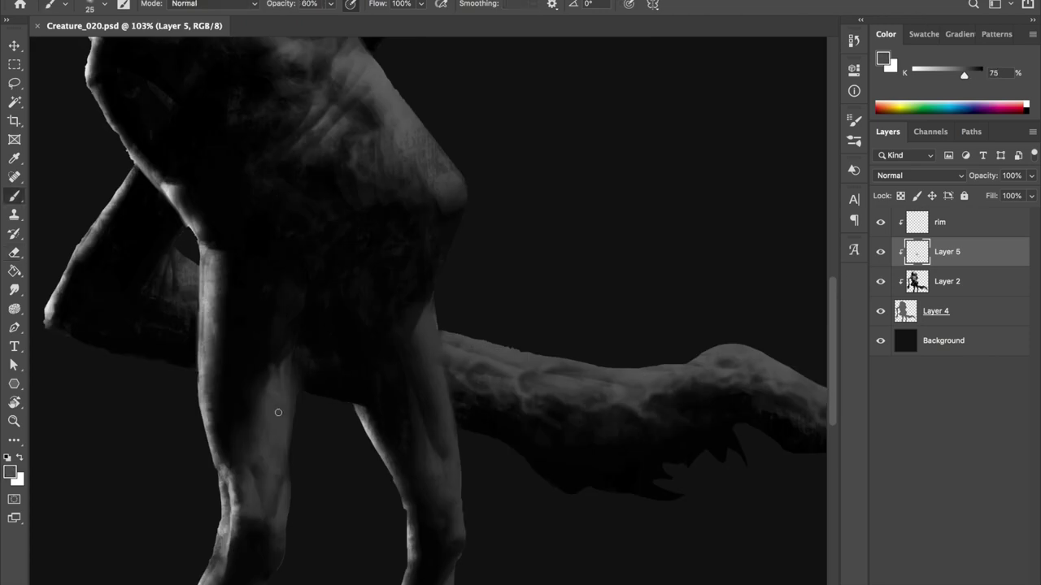
left_click_drag(284, 368, 273, 560)
Select the rim layer and add a new Layer 6 clipped above it.
key("e")
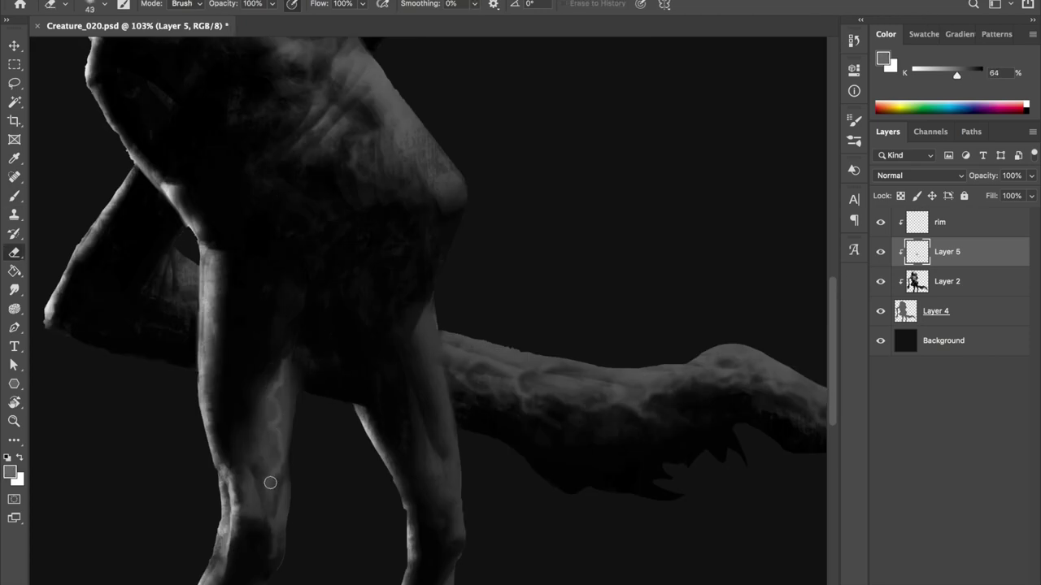
scroll(285, 161, "down", 3)
scroll(285, 162, "right", 2)
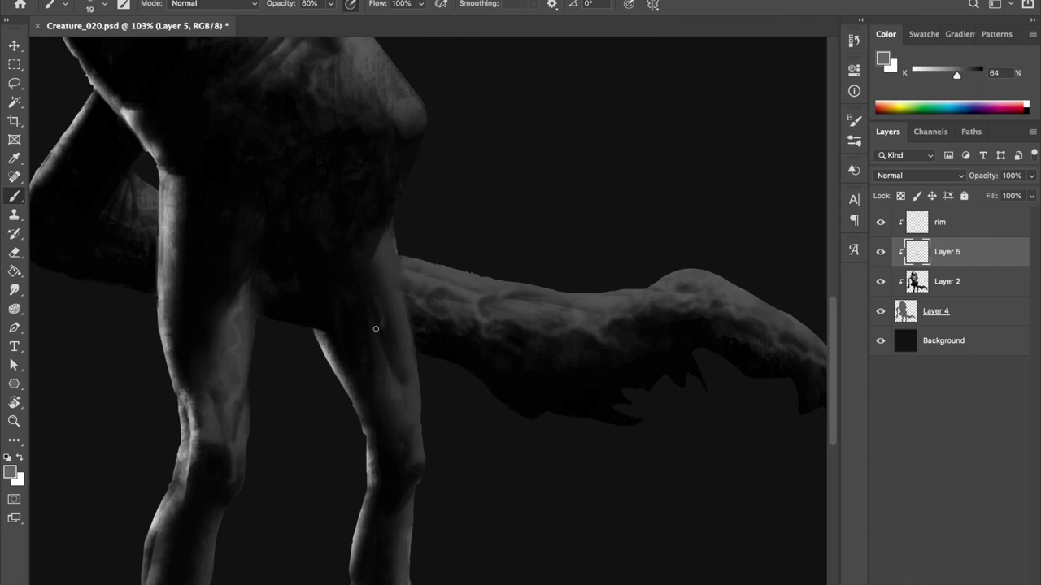
scroll(415, 385, "down", 5)
scroll(415, 385, "left", 4)
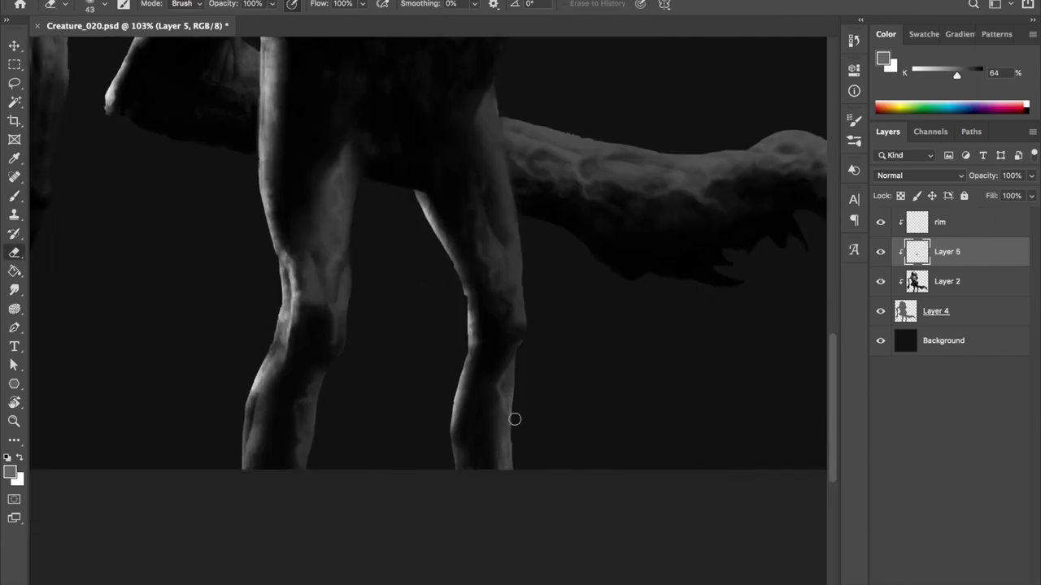
key("alt+bracketright")
key("b")
key("d")
key("x")
key("ctrl+shift+alt+n")
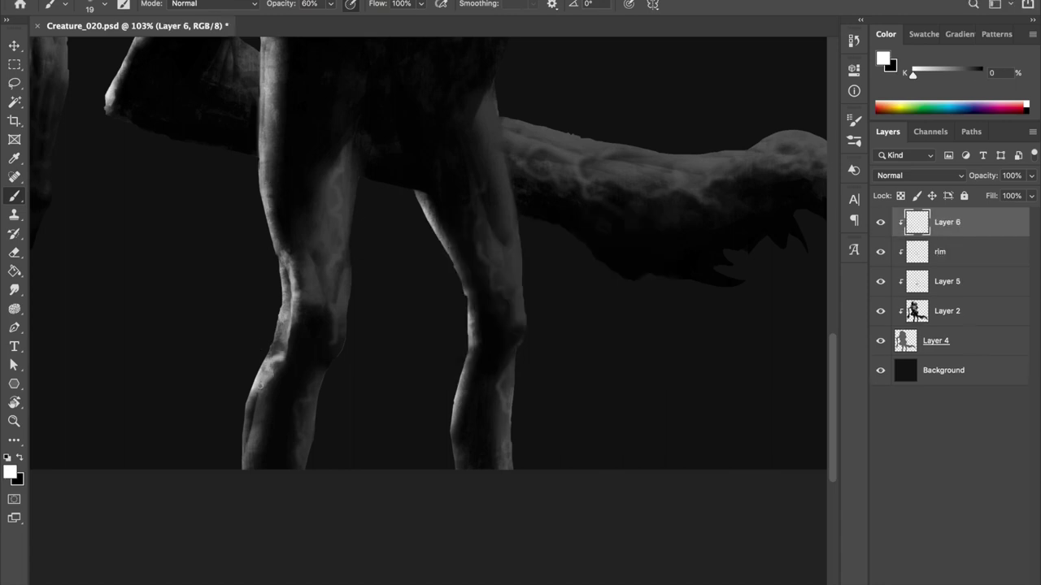
Pan the canvas to bring the creature's body, arm and head into view.
key("e")
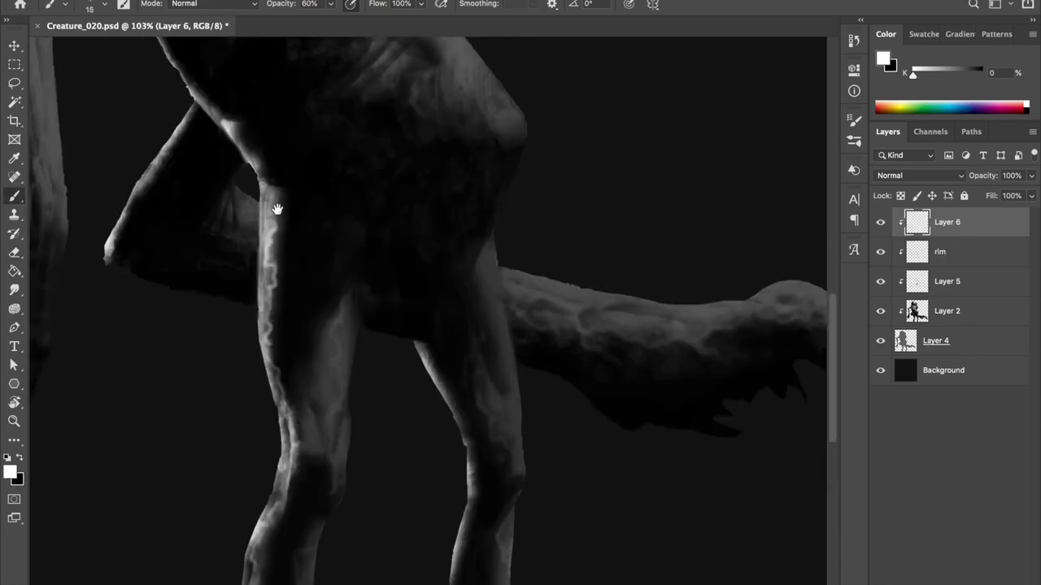
left_click_drag(275, 163, 276, 324)
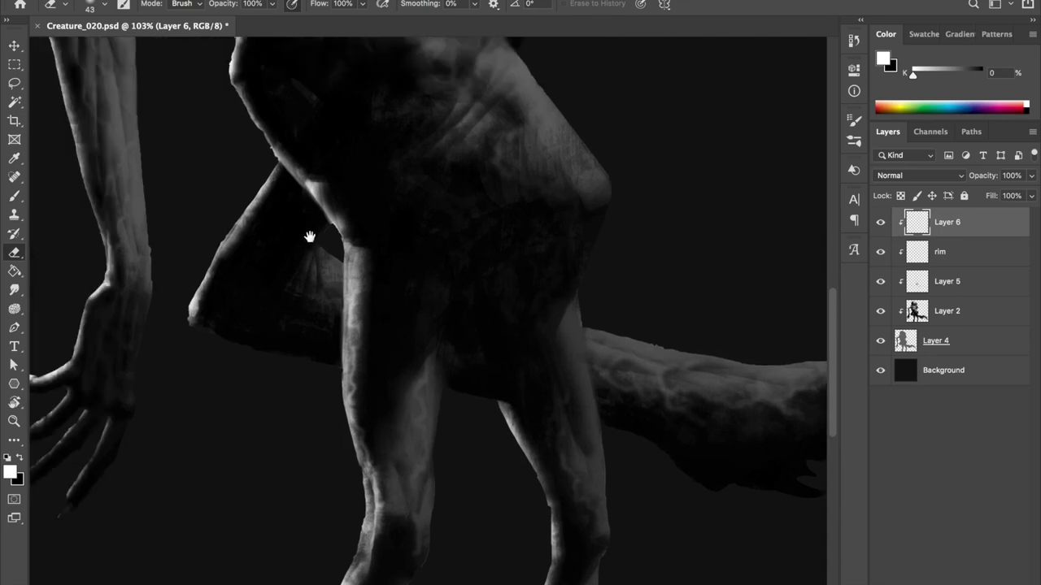
left_click_drag(151, 213, 460, 393)
scroll(504, 244, "down", 3)
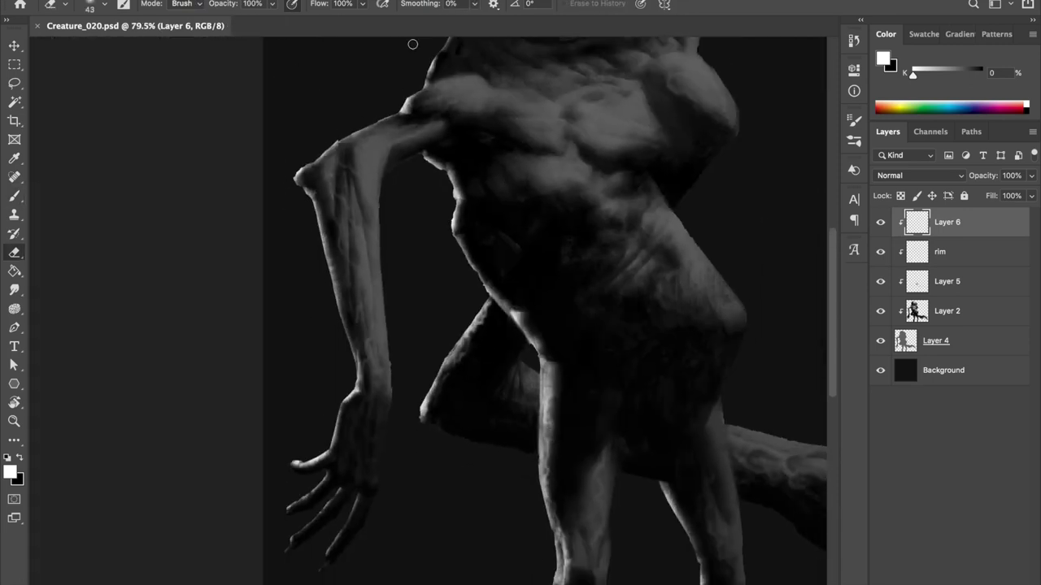
left_click_drag(507, 135, 384, 323)
key("b")
scroll(431, 111, "up", 3)
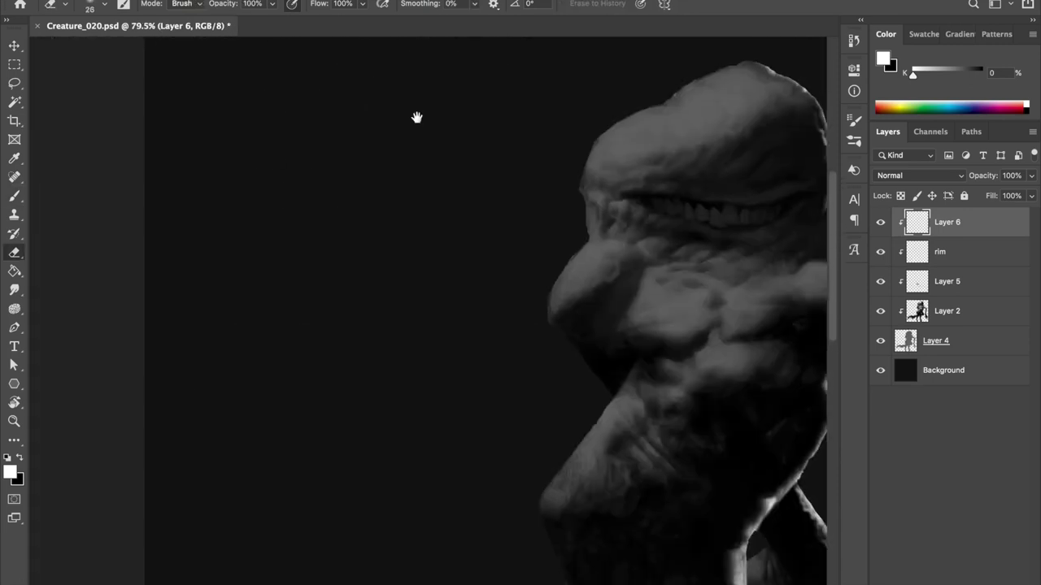
scroll(277, 146, "down", 3)
key("e")
key("b")
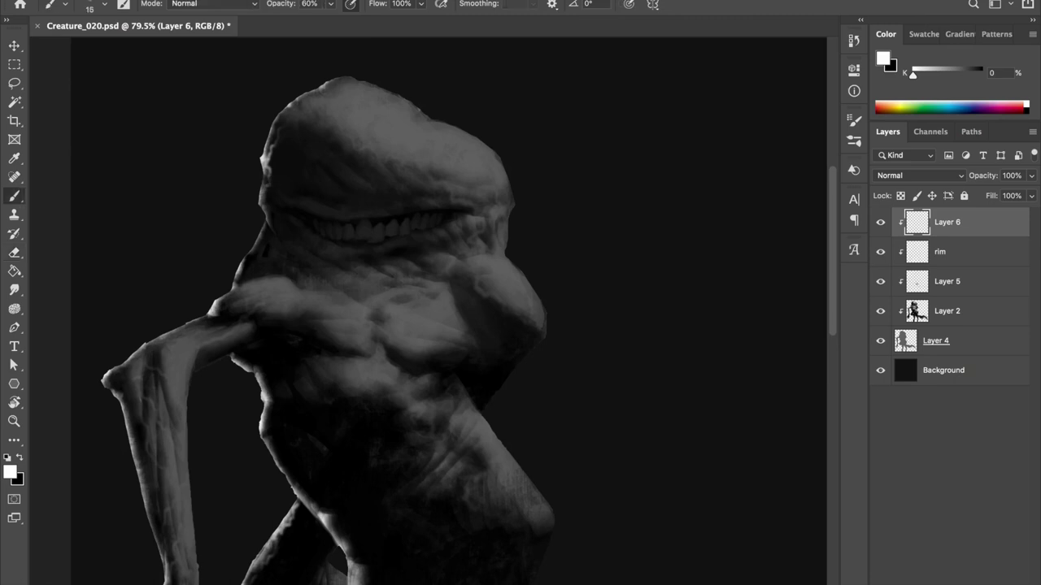
Save Creature_020.psd, swap colours back to black, and fit the canvas on screen.
key("ctrl+s")
key("x")
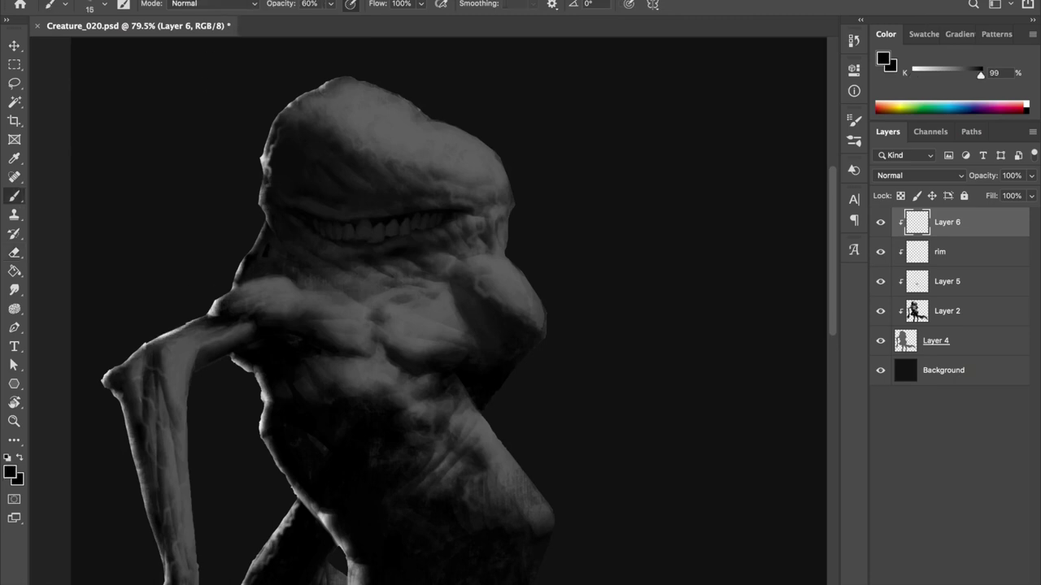
key("ctrl+0")
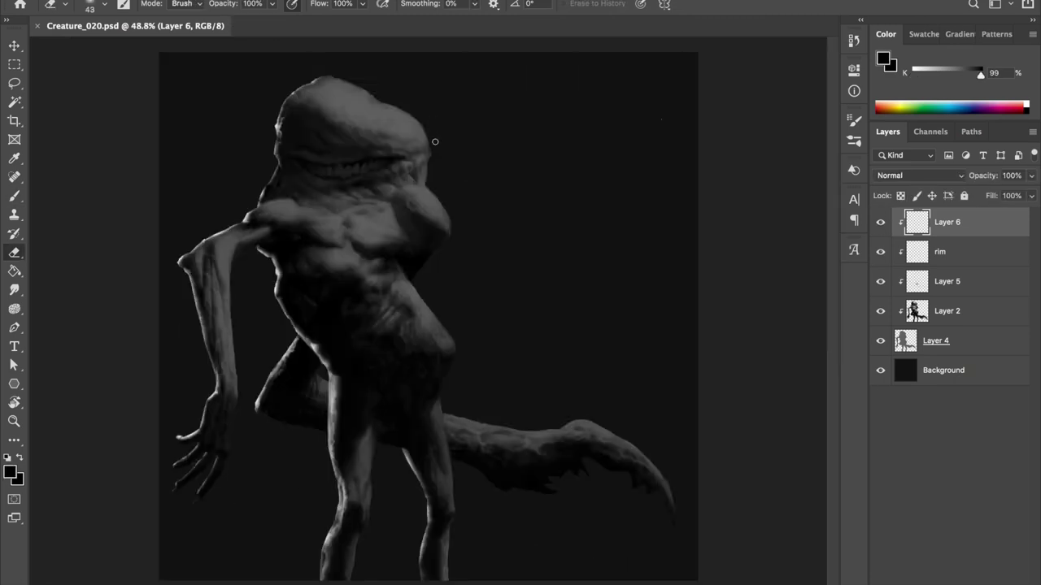